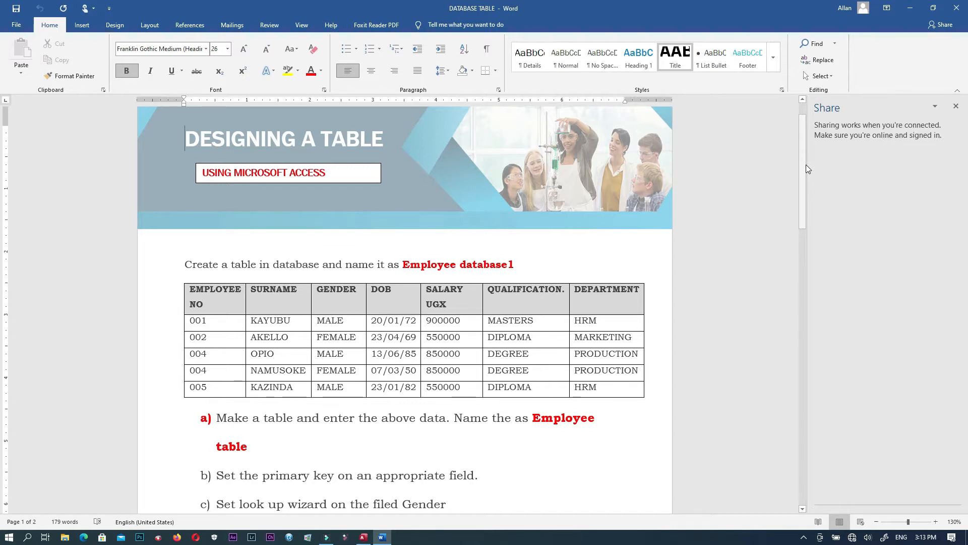
Read through the employee table assignment in the Word document and minimize it to reveal the desktop
drag(805, 161, 806, 188)
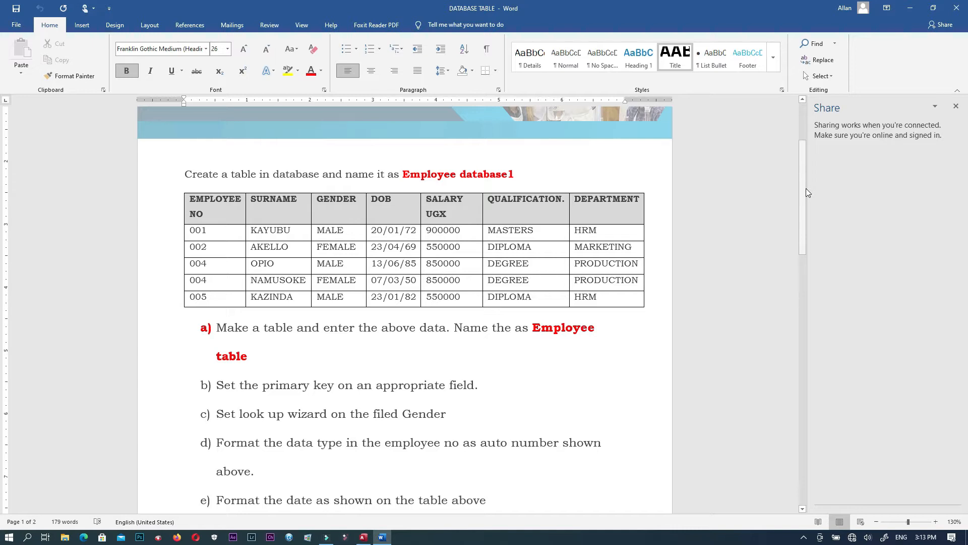
drag(806, 188, 813, 207)
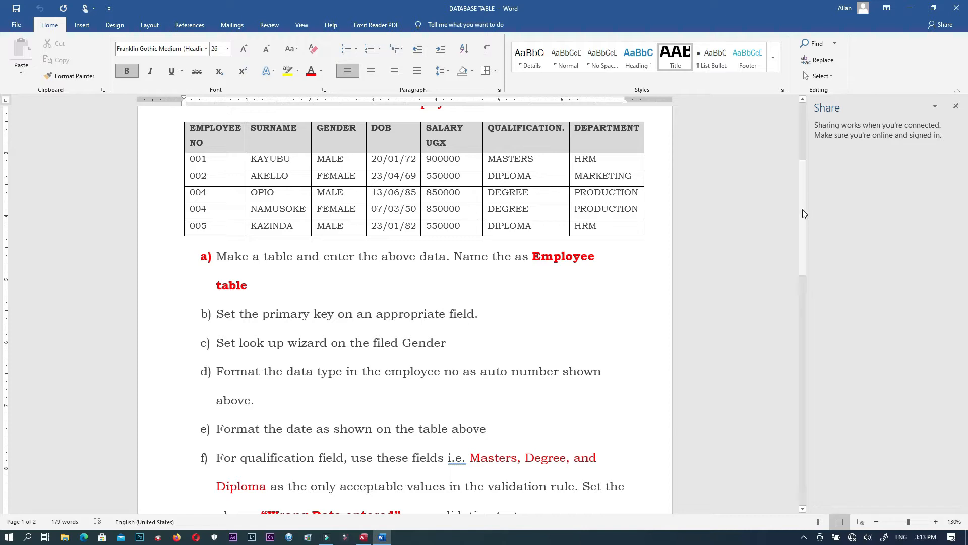
drag(803, 211, 823, 268)
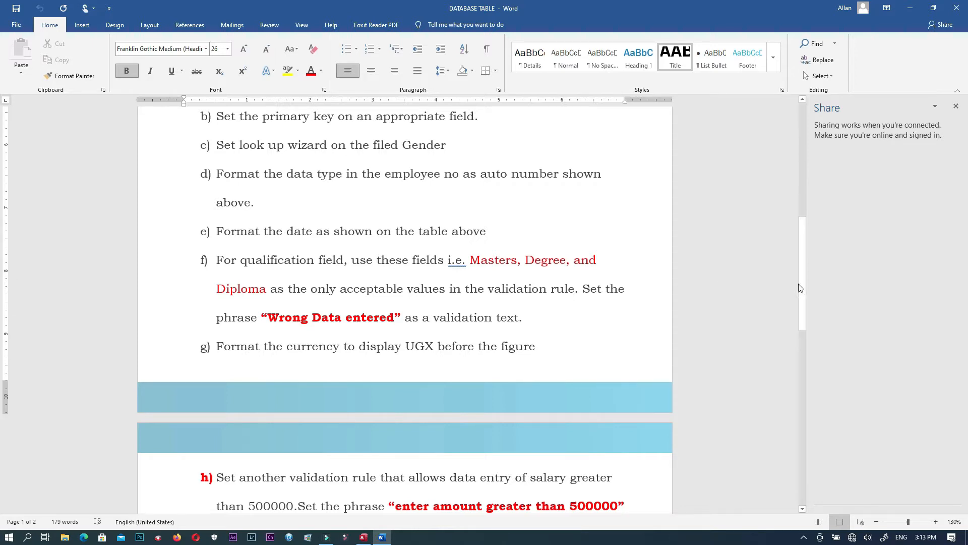
drag(801, 286, 806, 168)
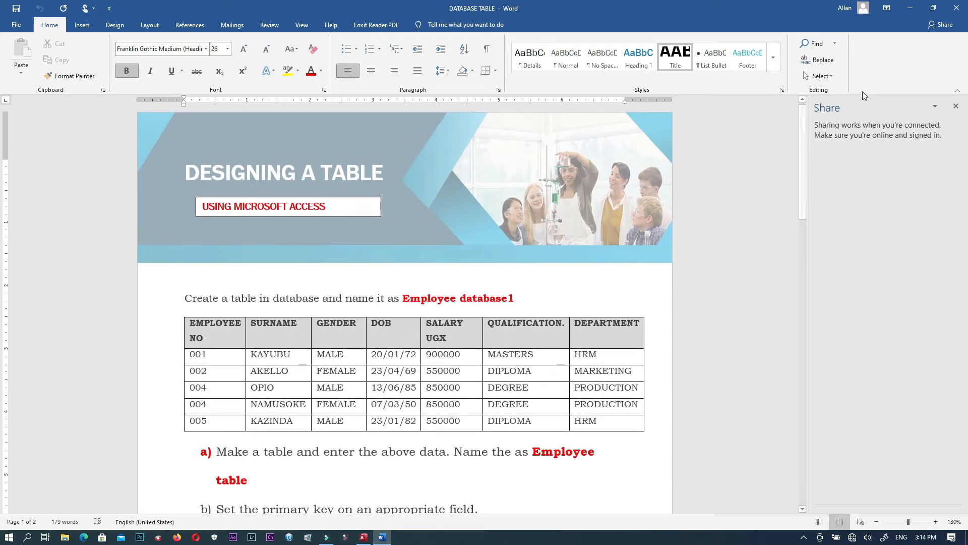
click(914, 6)
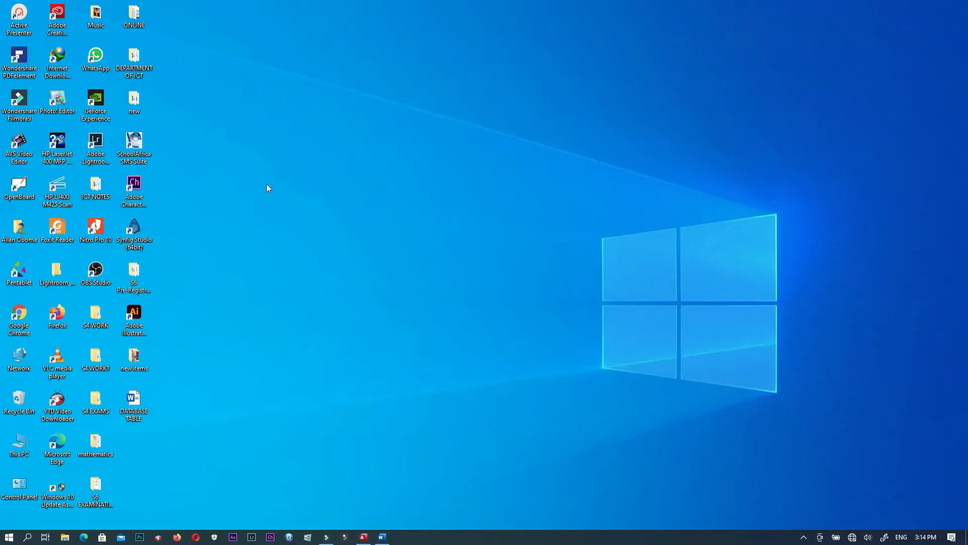
Create a new Microsoft Access database on the desktop and name it Employee Table 1
right_click(244, 243)
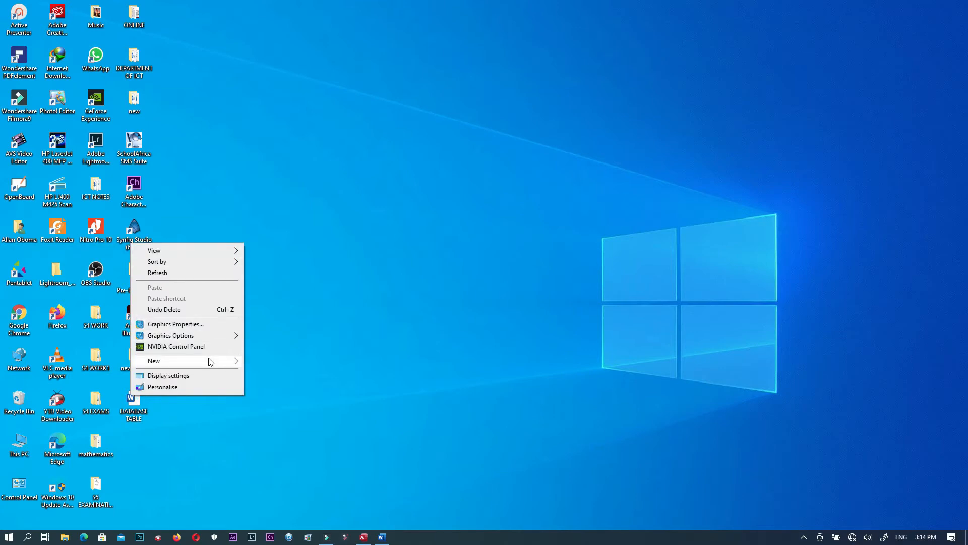
mouse_move(211, 361)
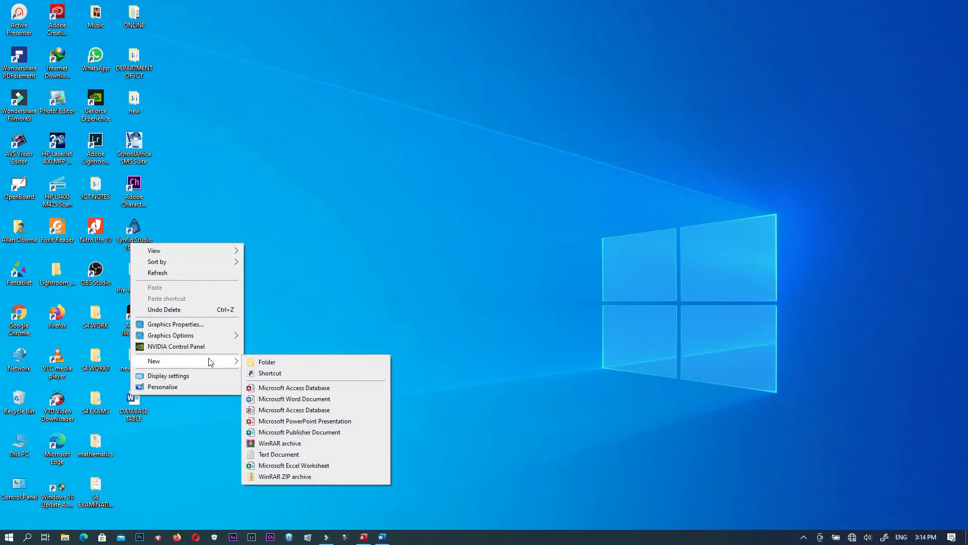
click(296, 388)
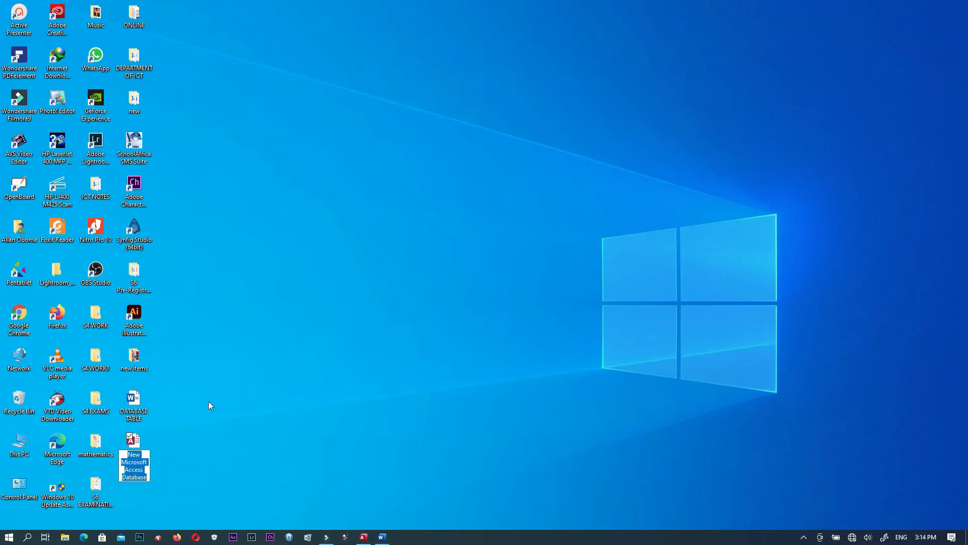
text(e)
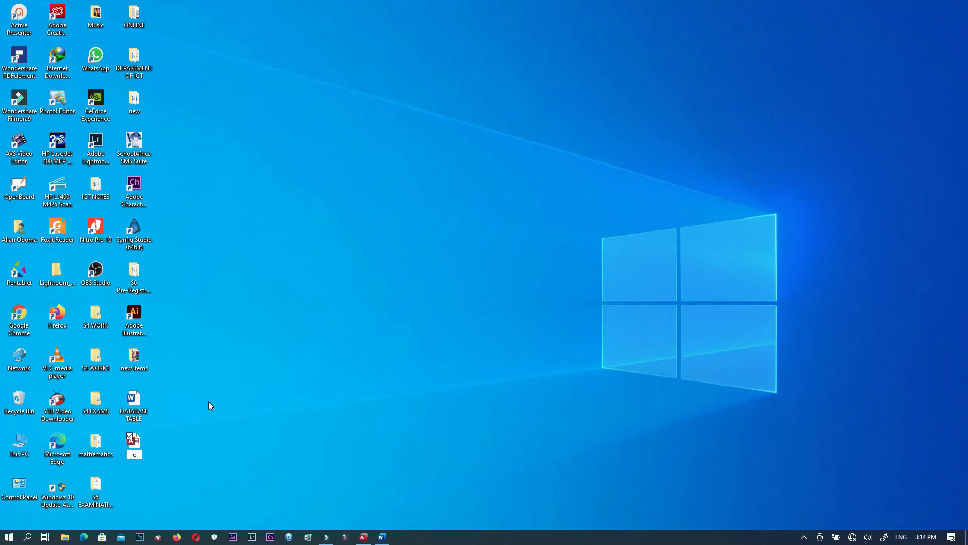
key(BackSpace)
text(Employee Table 1)
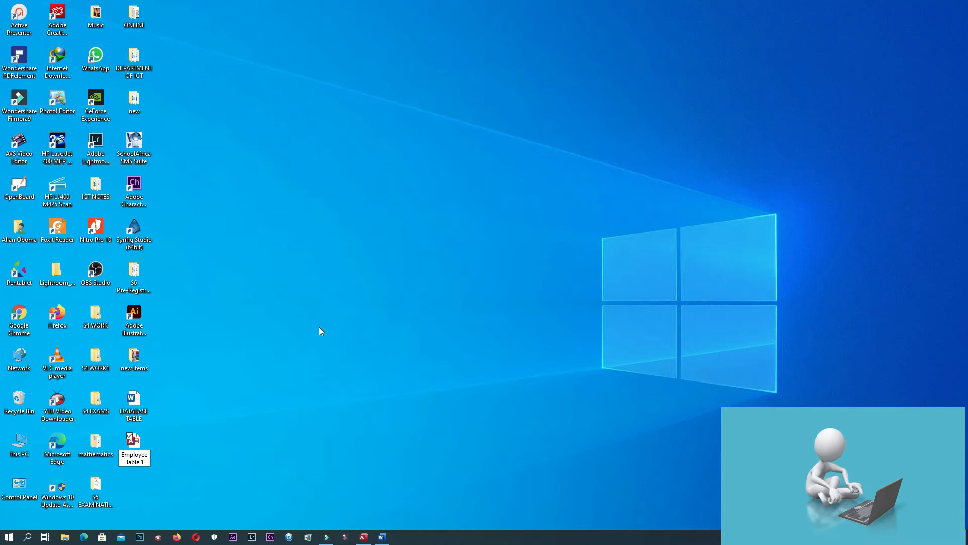
key(Return)
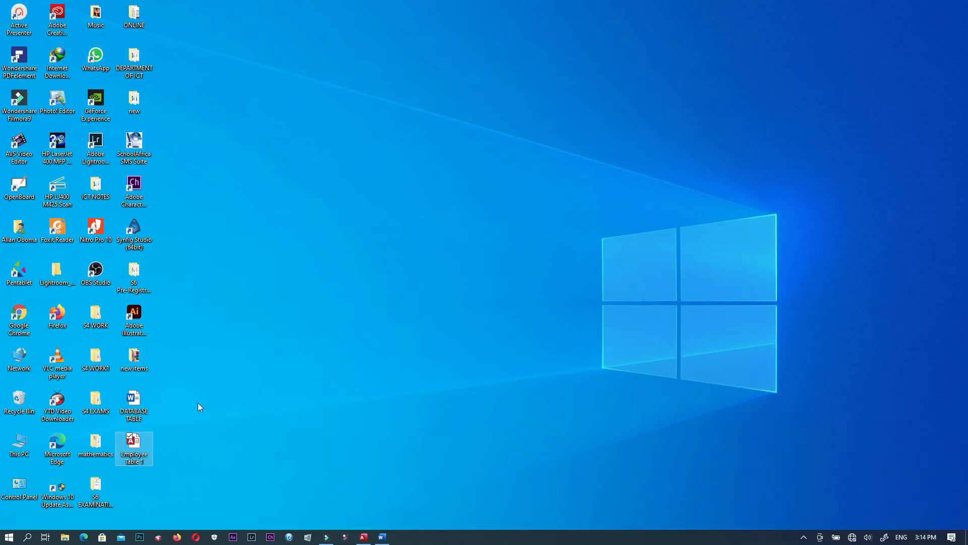
Open the Employee Table 1 database, enable its content and create a new table in Design View
double_click(134, 449)
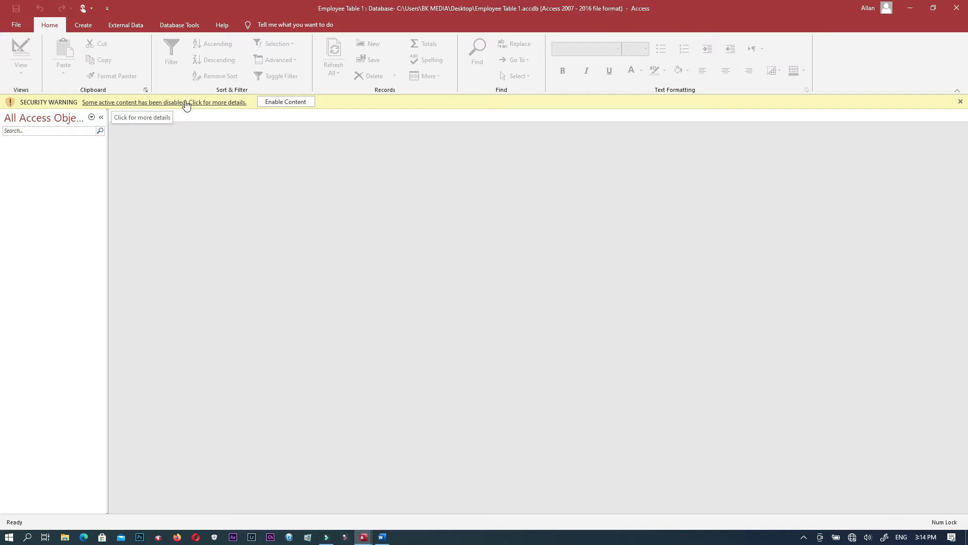
click(283, 101)
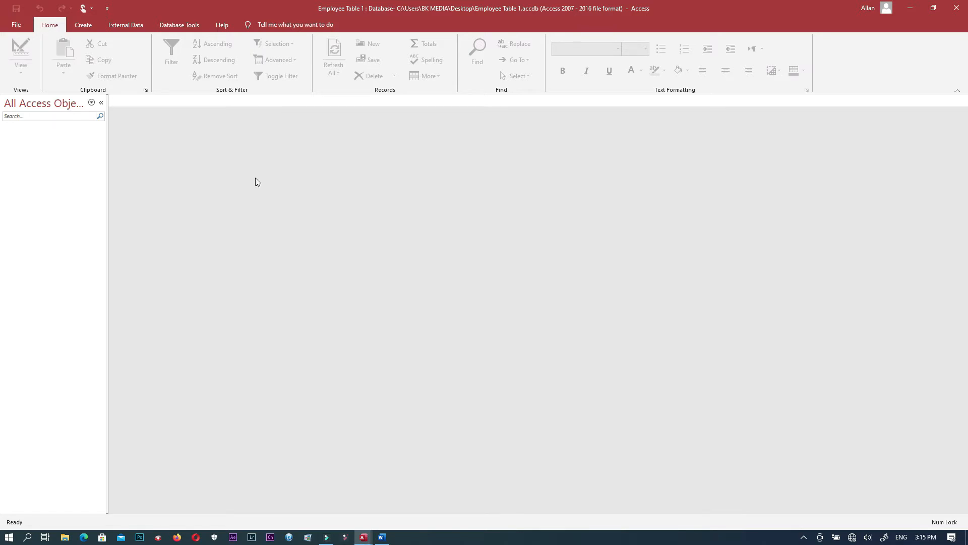
click(87, 27)
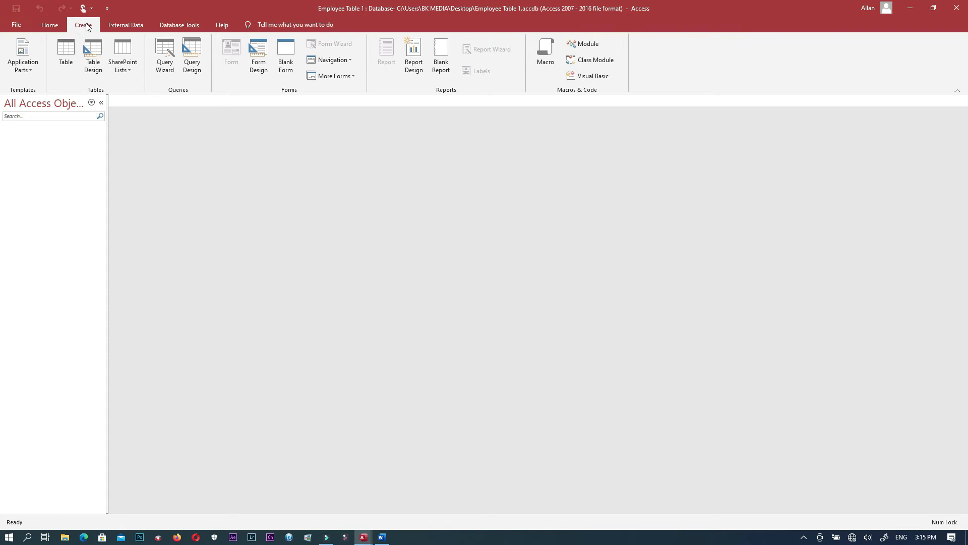
click(94, 57)
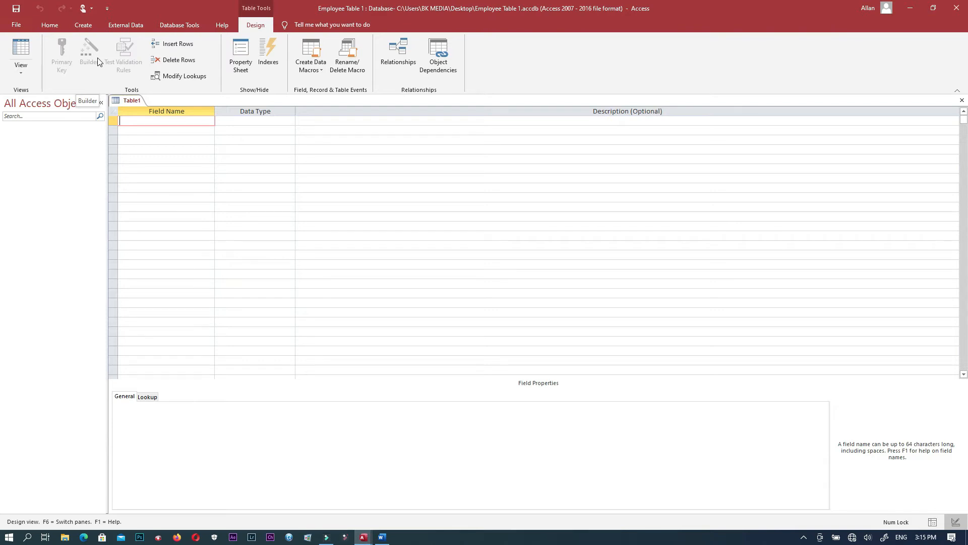
click(27, 74)
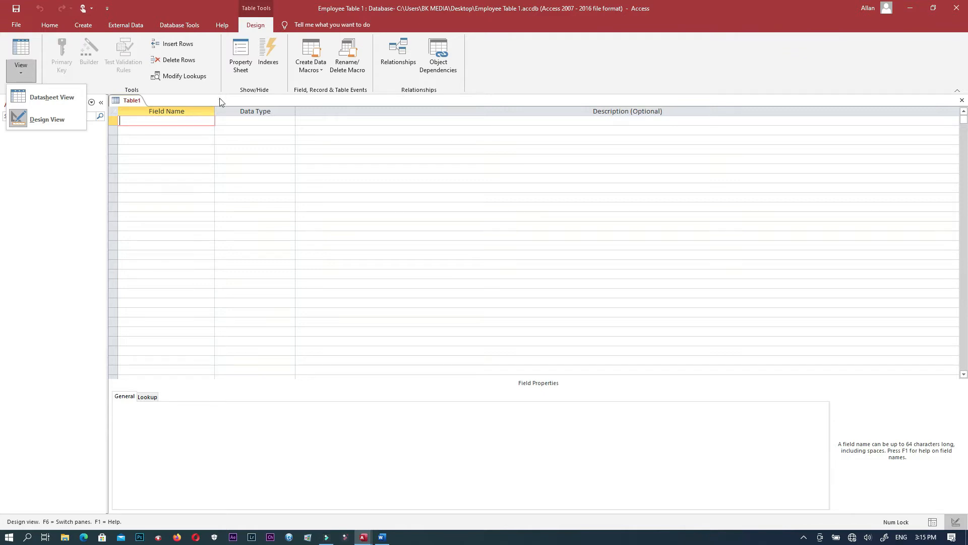
click(190, 121)
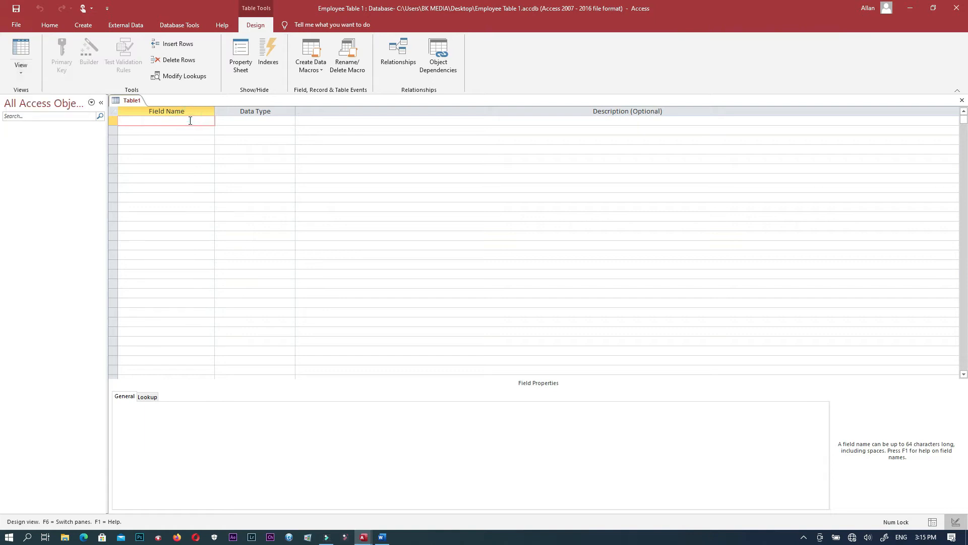
Switch to the Word assignment, reduce it and the Employee Table 1 database to floating windows, and narrow the Word window
click(383, 537)
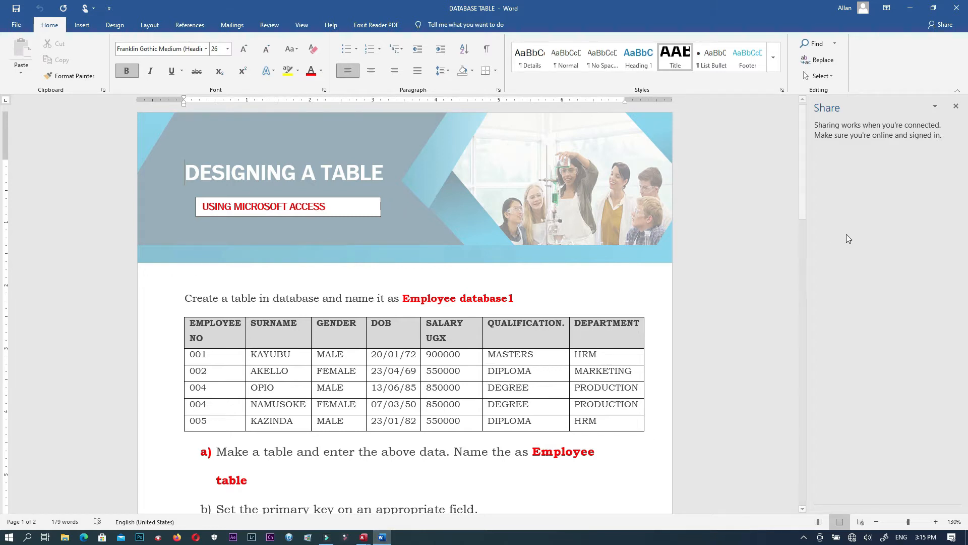
click(934, 8)
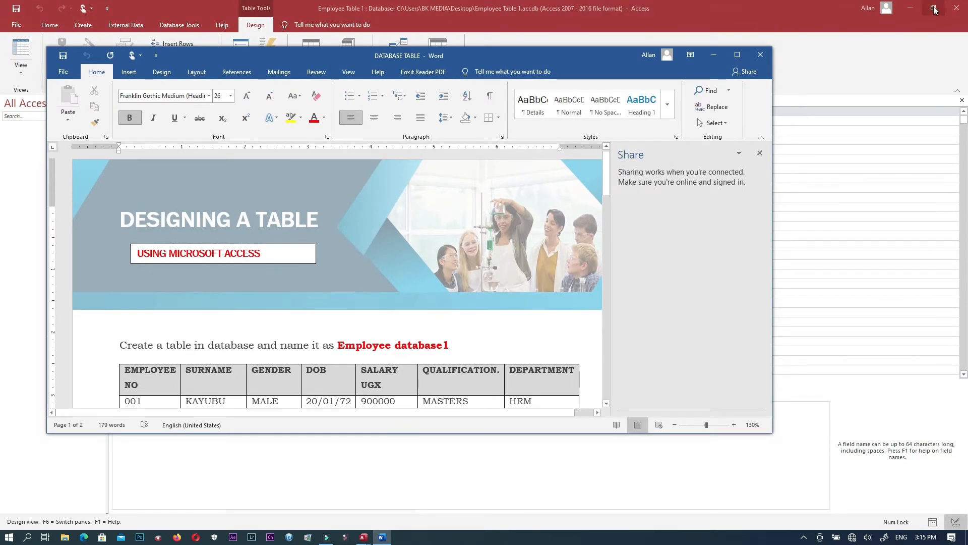
click(934, 9)
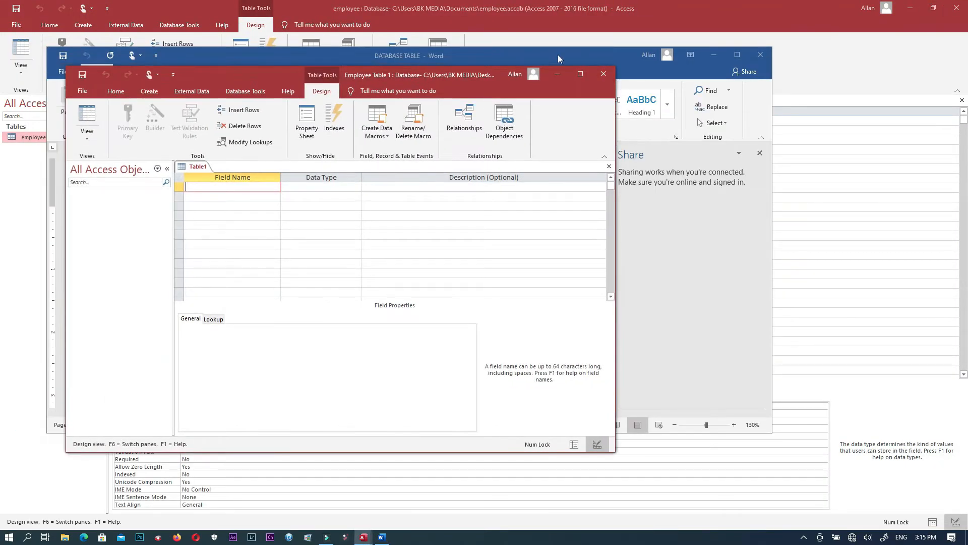
drag(552, 55, 777, 52)
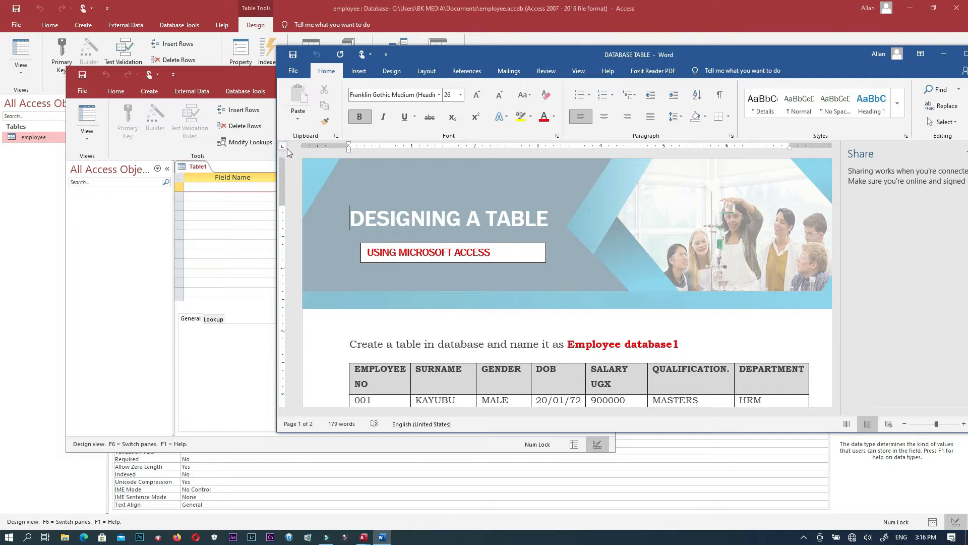
drag(277, 154, 449, 154)
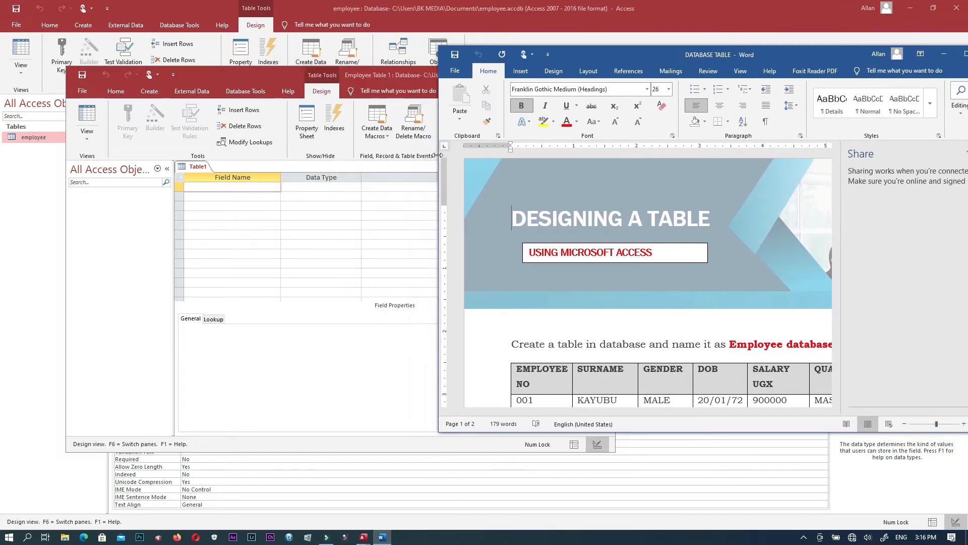
drag(610, 53, 346, 30)
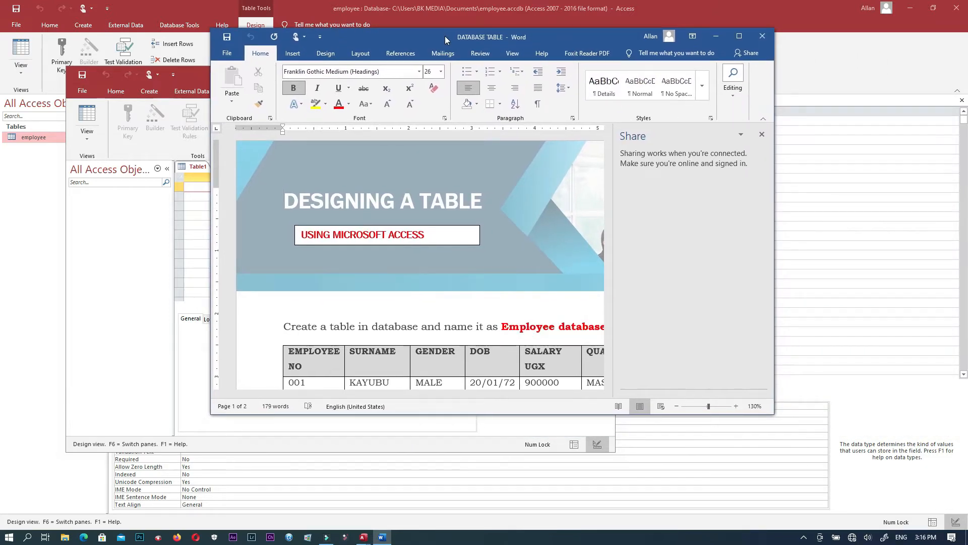
Reduce the other employee database to a floating window and place the further narrowed Word window beside it with the employee data table in view
click(933, 8)
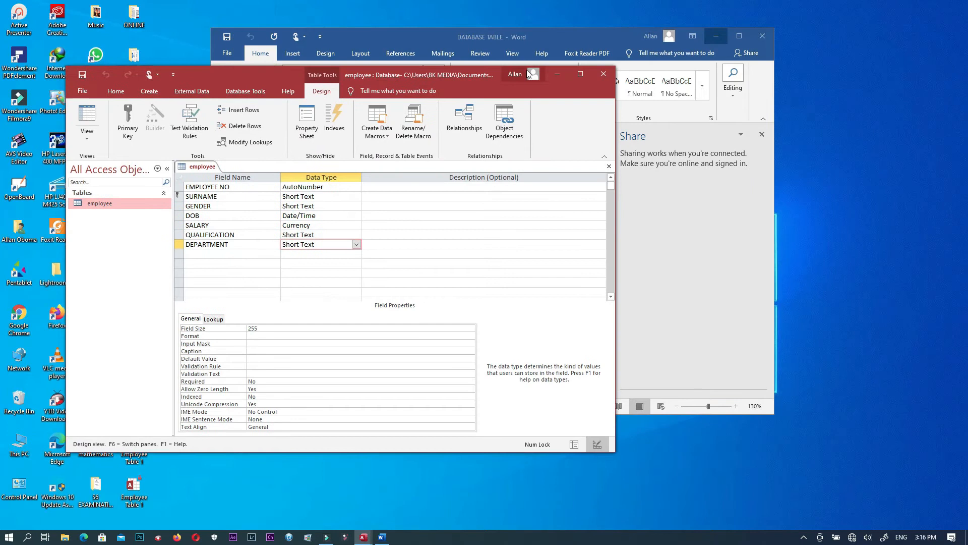
drag(540, 41, 743, 44)
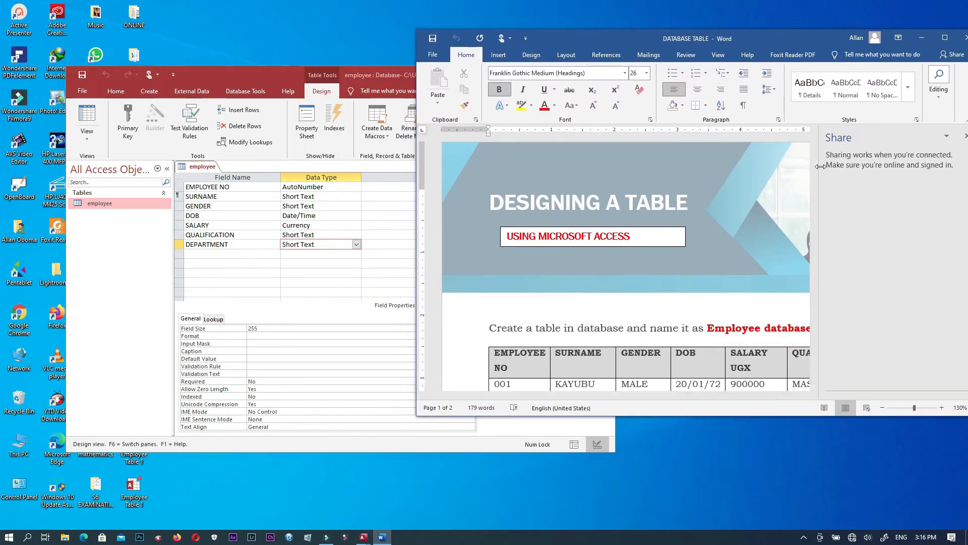
drag(815, 160, 823, 189)
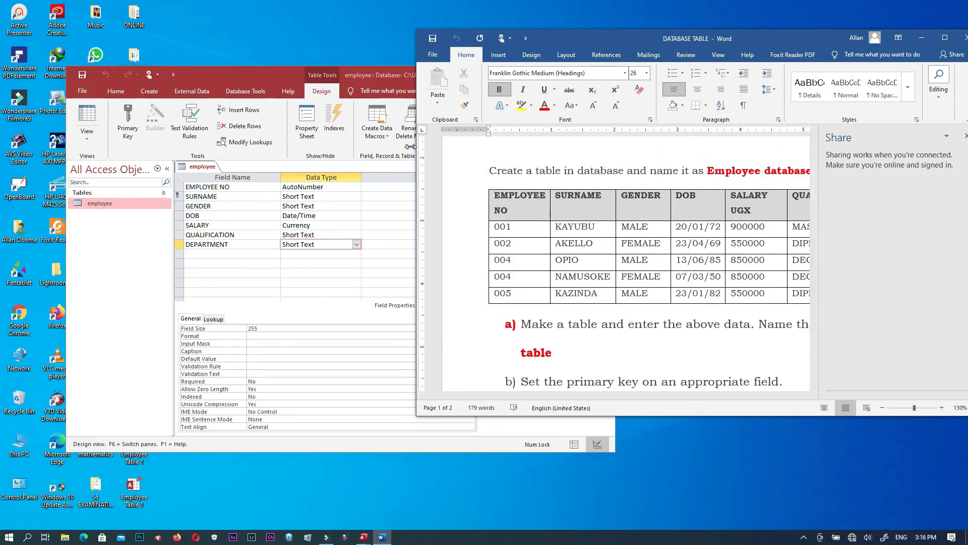
drag(415, 146, 496, 150)
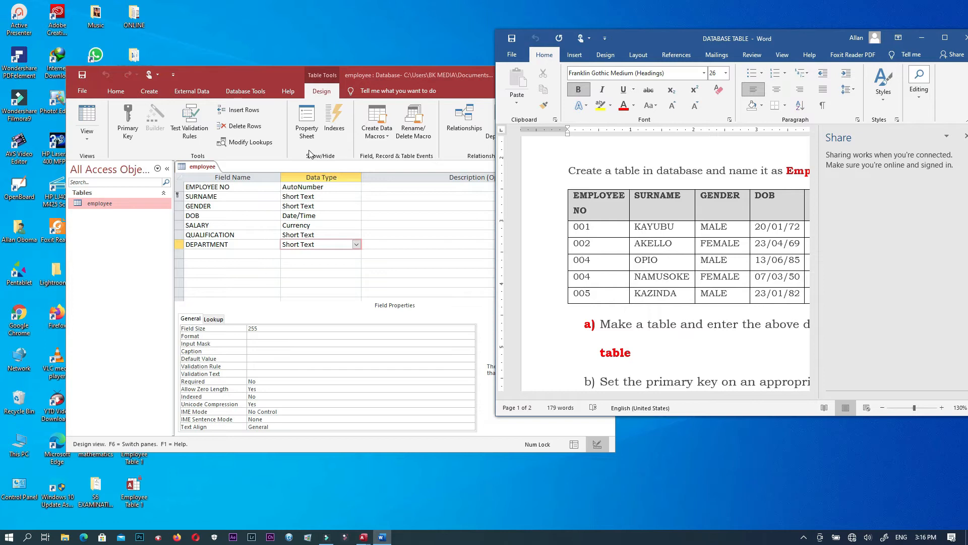
Bring the Employee Table 1 database forward and position it beside the Word document, with the document's table columns through SALARY UGX in view
click(428, 76)
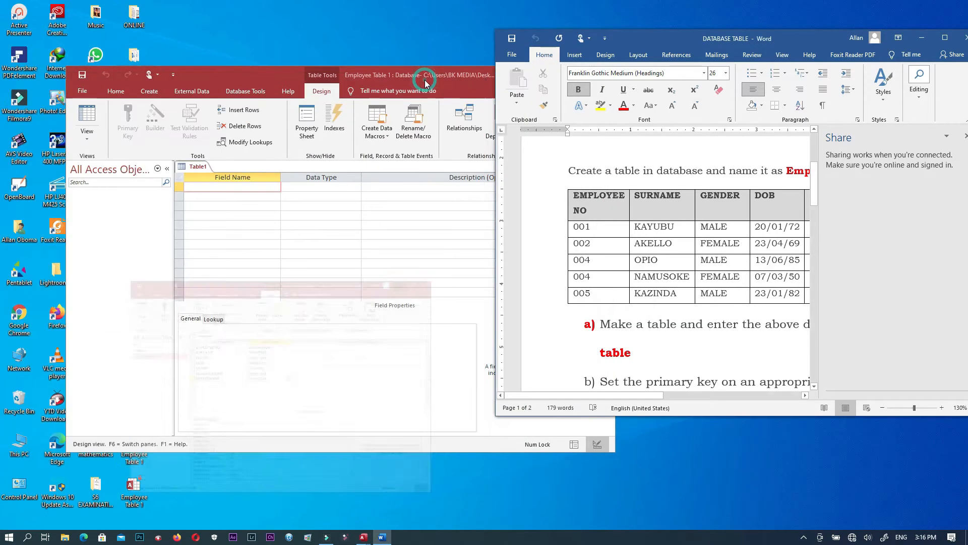
drag(440, 75, 357, 46)
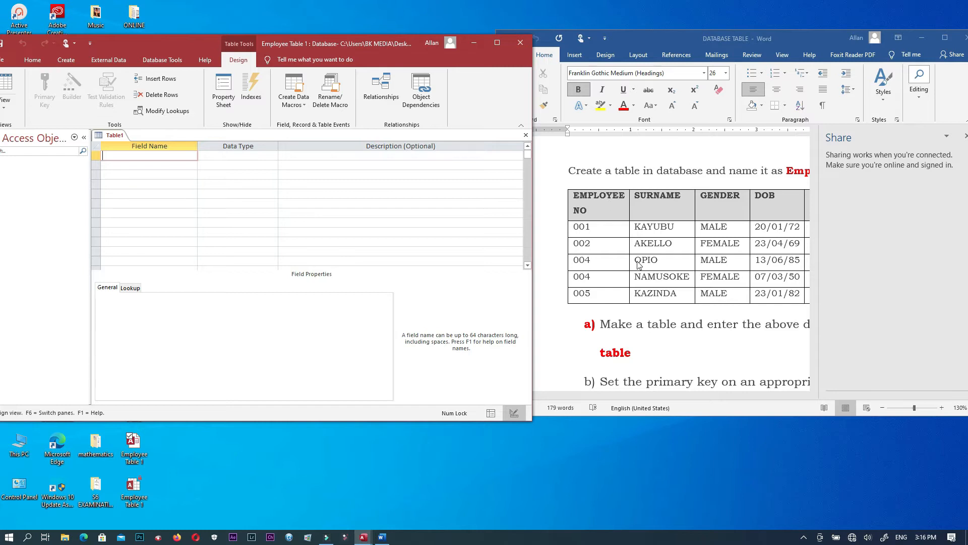
click(695, 395)
drag(643, 397, 669, 389)
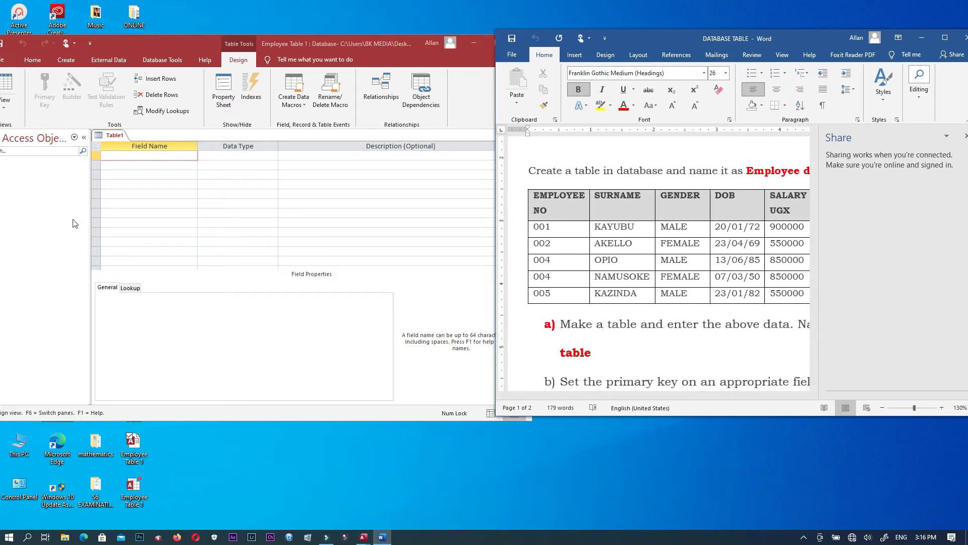
Enter EMPLOYEE NO as the new table's first field, keeping the Short Text data type
click(148, 156)
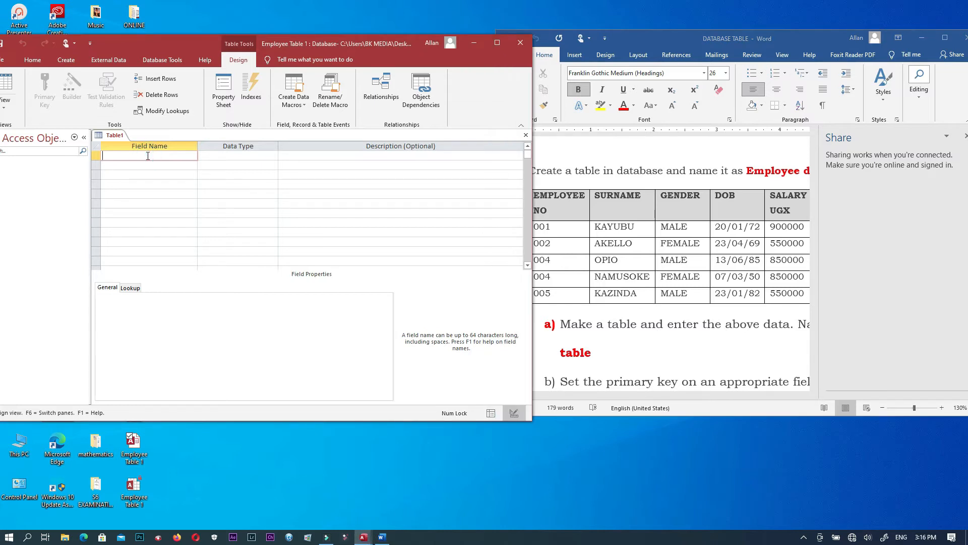
key(Caps_Lock)
text(EMPLOYEENO)
key(BackSpace)
key(BackSpace)
text(NO)
key(Tab)
Add the fields SURNAME and GENDER below EMPLOYEE NO, both with the Short Text data type
click(160, 165)
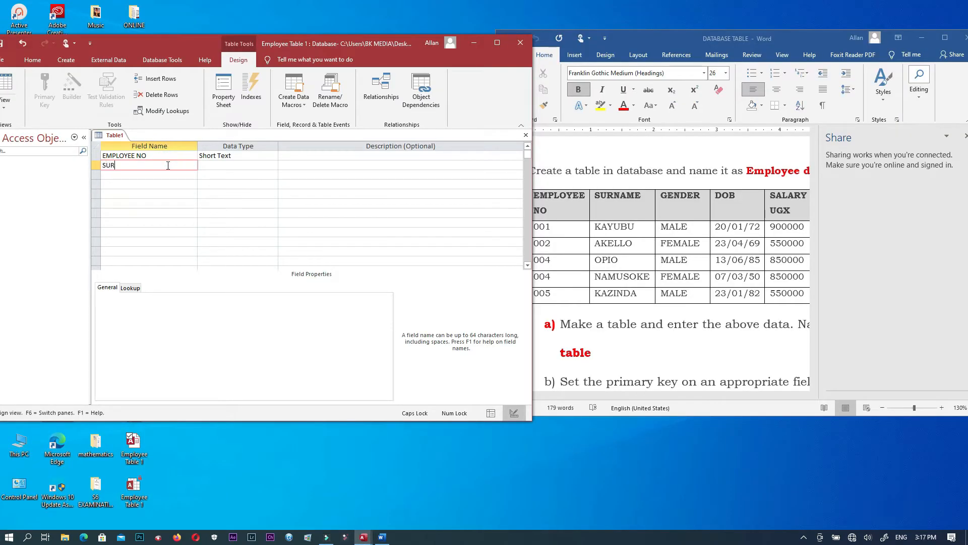
text(SURNAME)
click(235, 164)
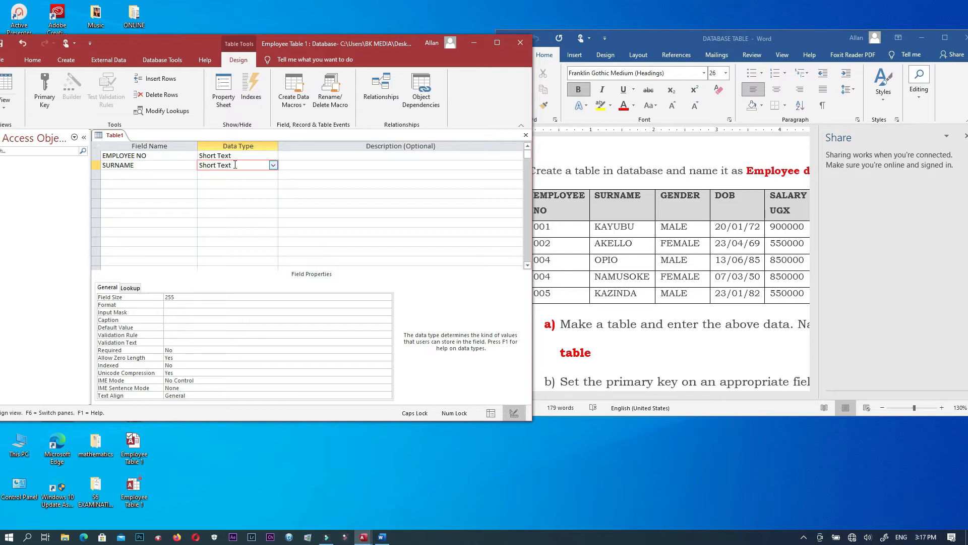
click(172, 175)
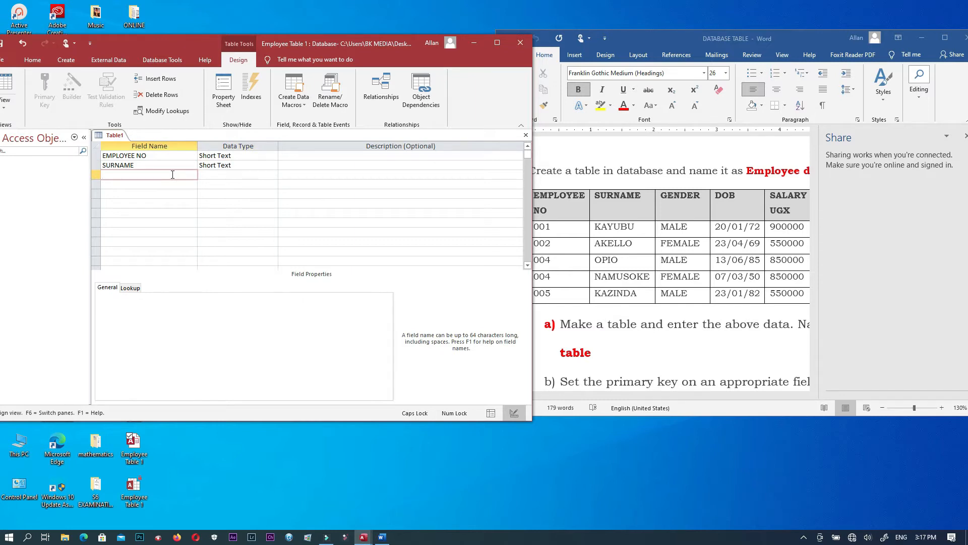
text(GENDER)
click(239, 175)
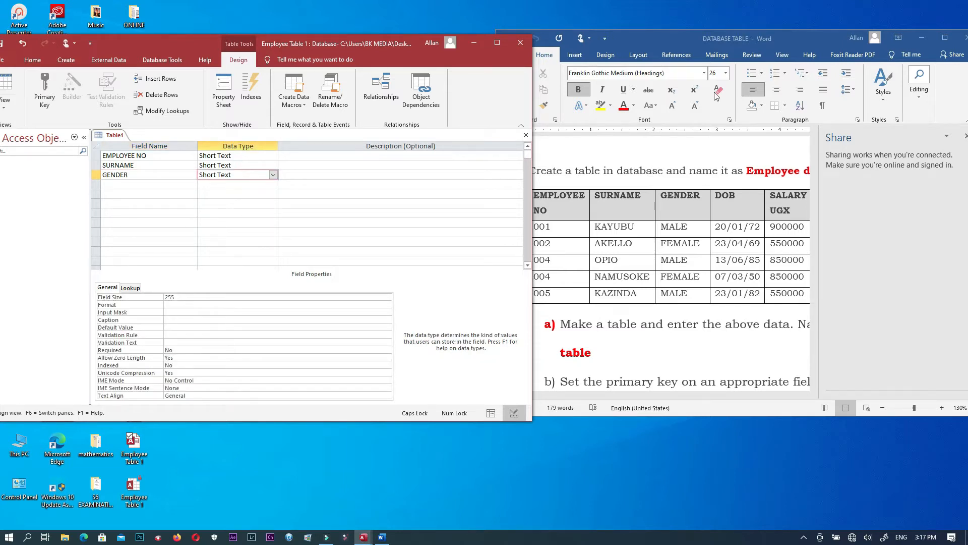
Check the assignment's GENDER instruction in Word, and start a Lookup Wizard on the GENDER field with self-typed values
click(946, 38)
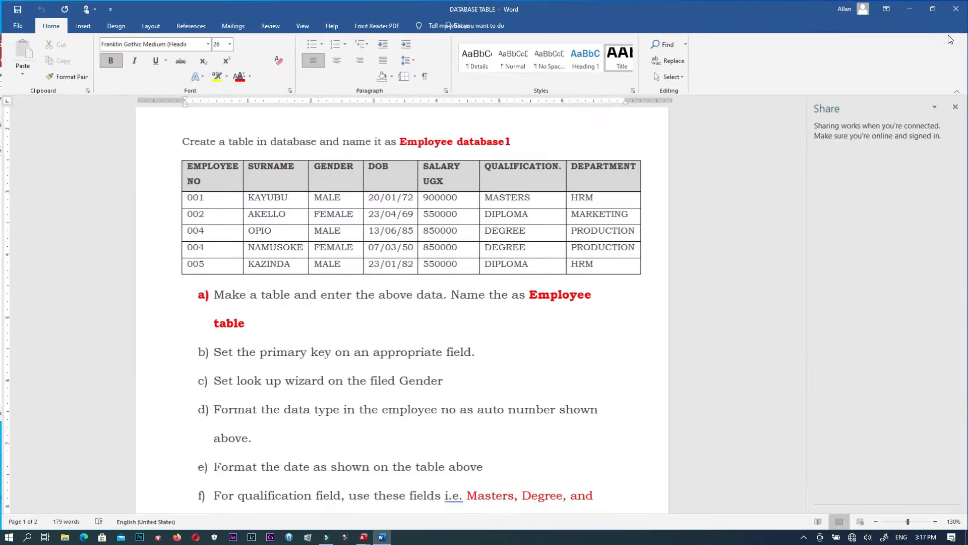
drag(804, 204, 807, 206)
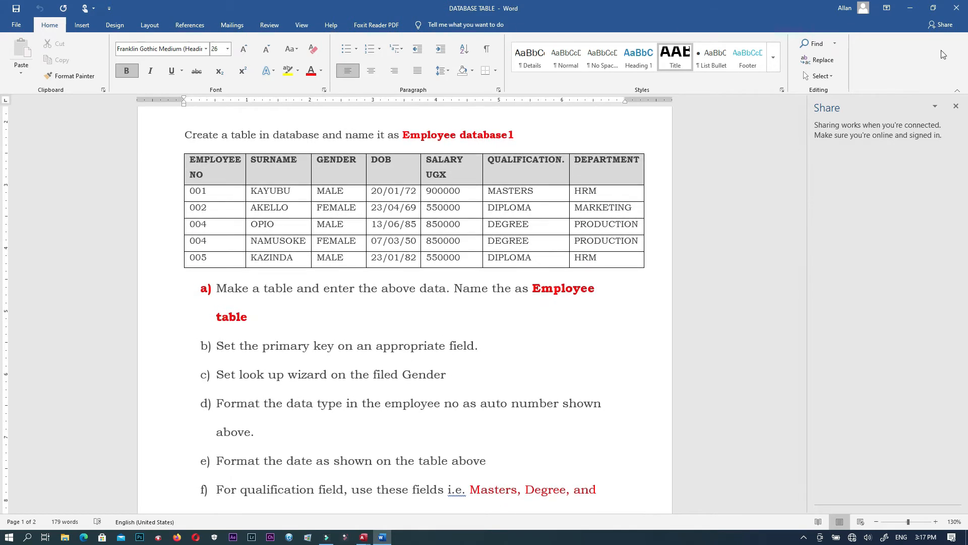
click(933, 8)
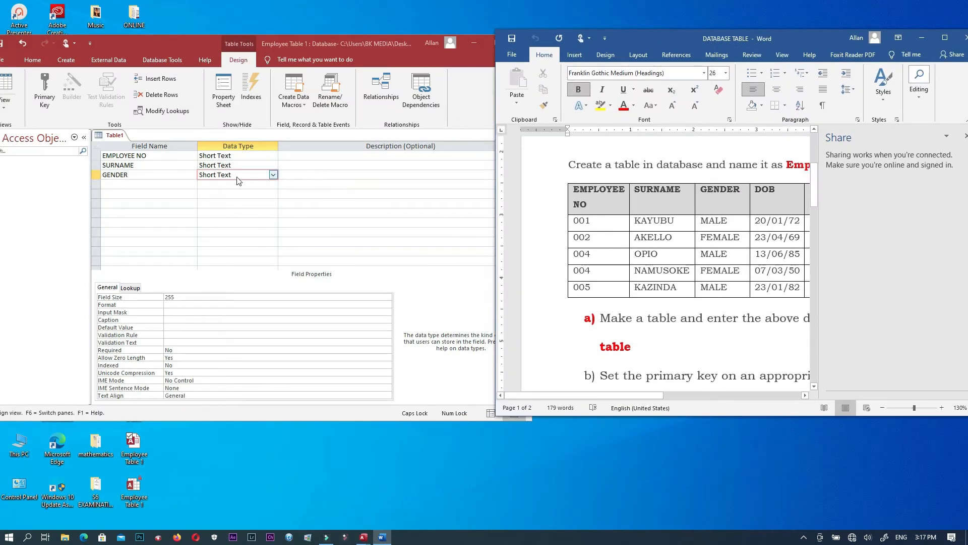
click(273, 175)
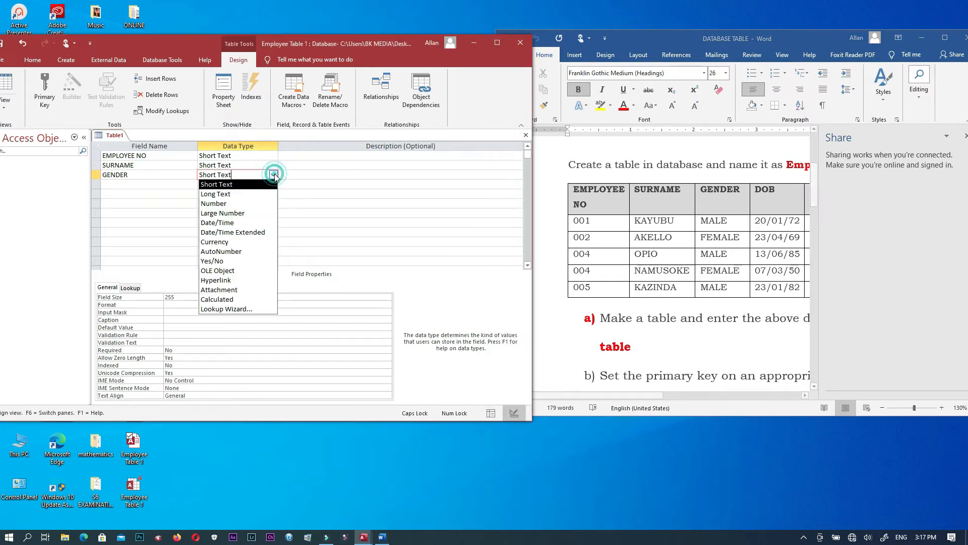
click(260, 310)
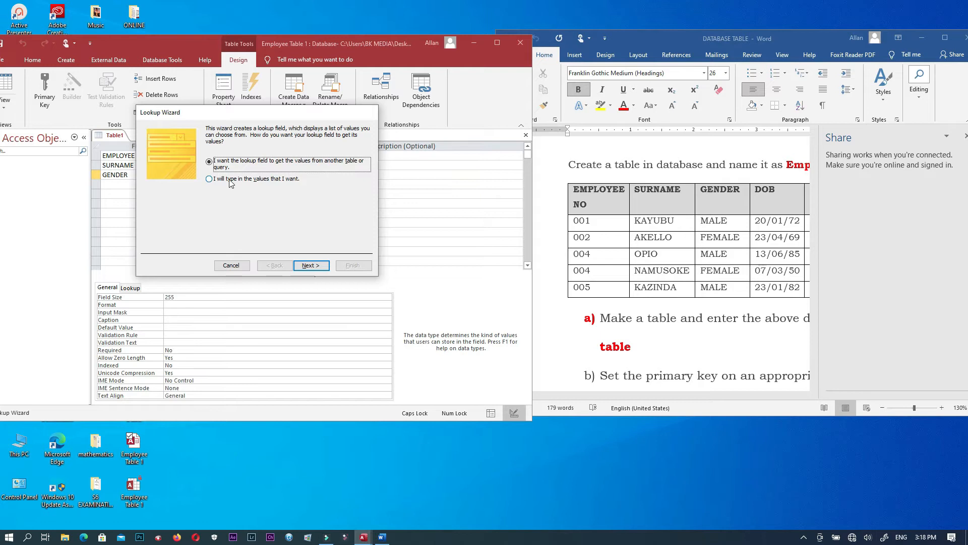
click(209, 179)
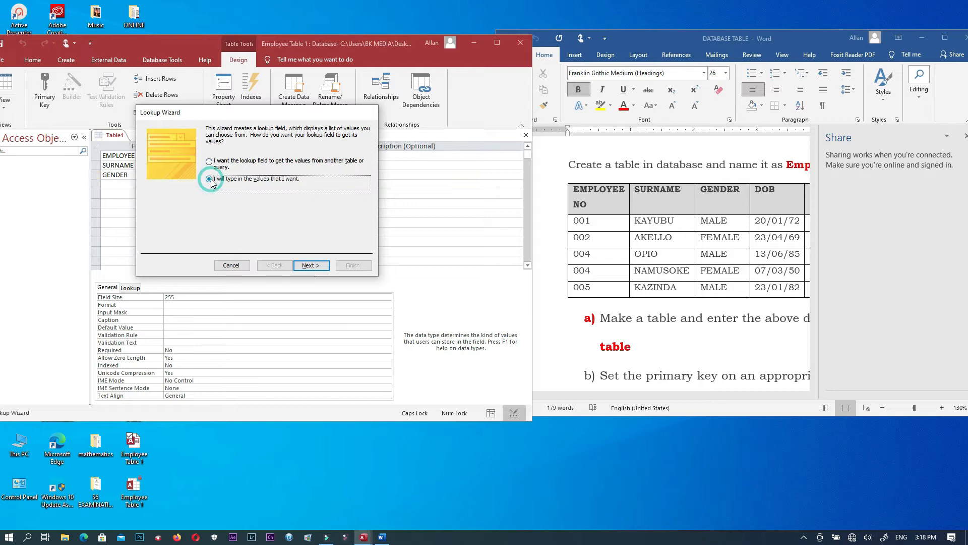
click(312, 266)
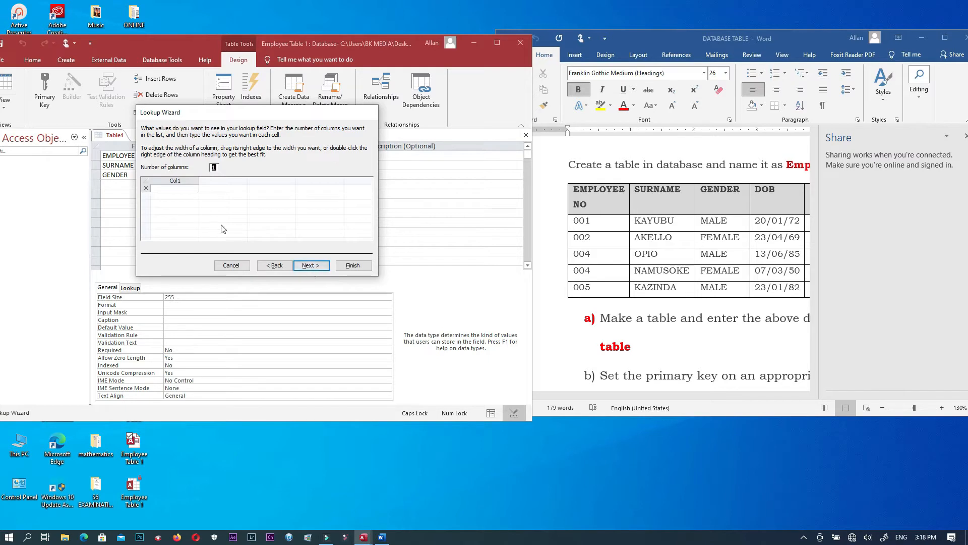
Enter MALE and FEMALE as the lookup values in the single column and finish the wizard
click(181, 187)
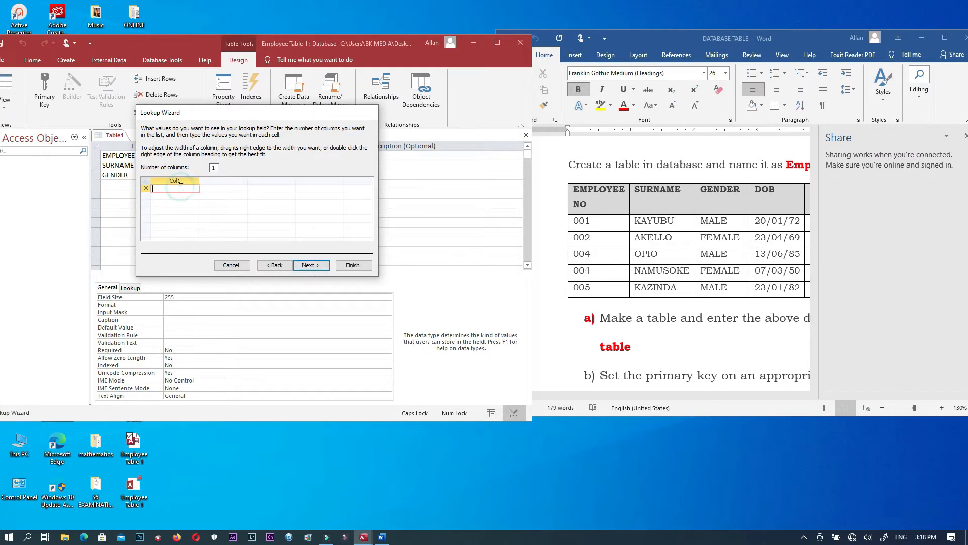
text(MALE)
click(180, 197)
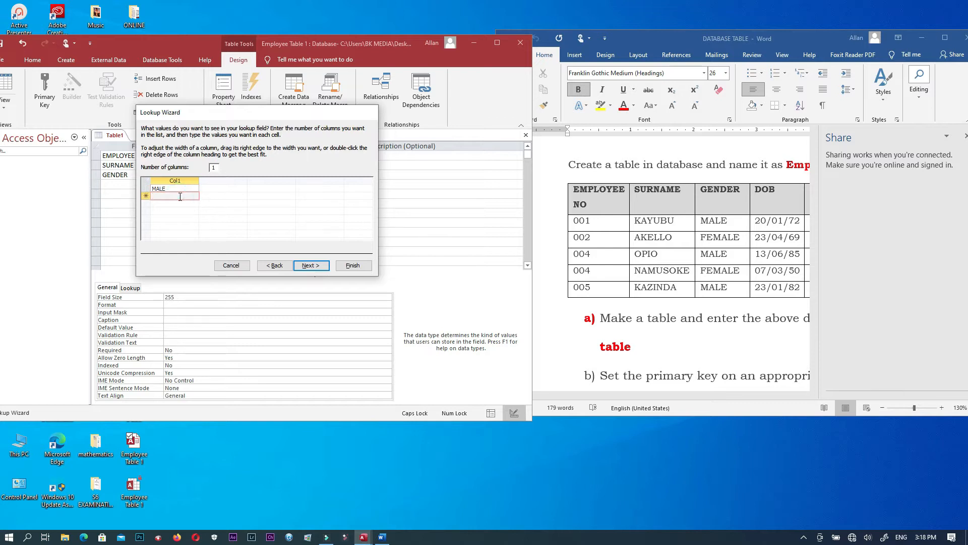
text(FEMALE)
click(353, 266)
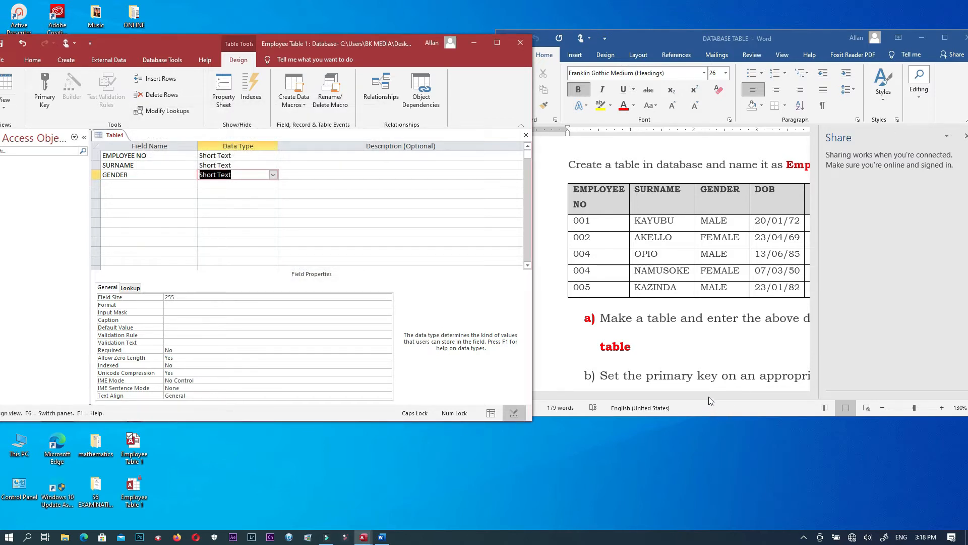
Bring the Word table's SALARY UGX column into view and add a DOB field with the Date/Time data type below GENDER
click(721, 395)
drag(649, 395, 693, 397)
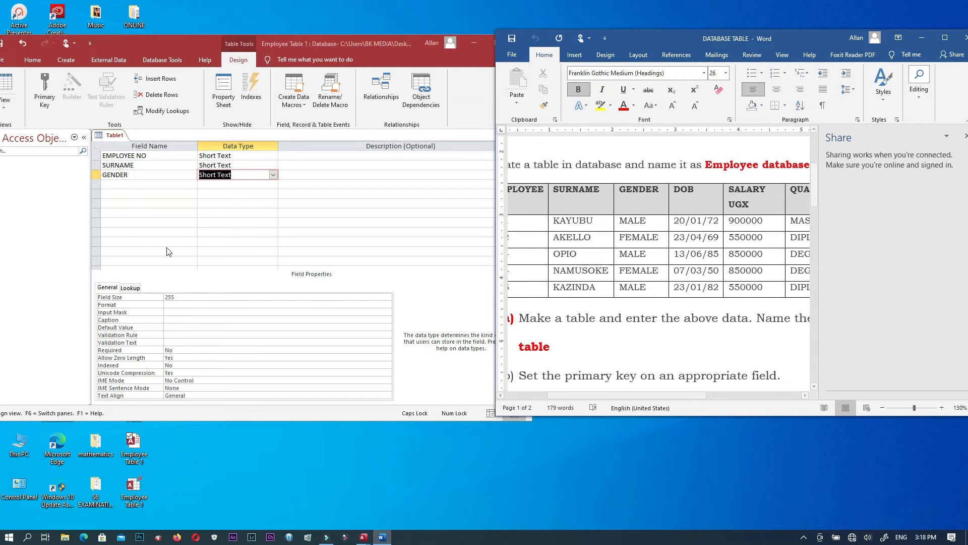
click(161, 183)
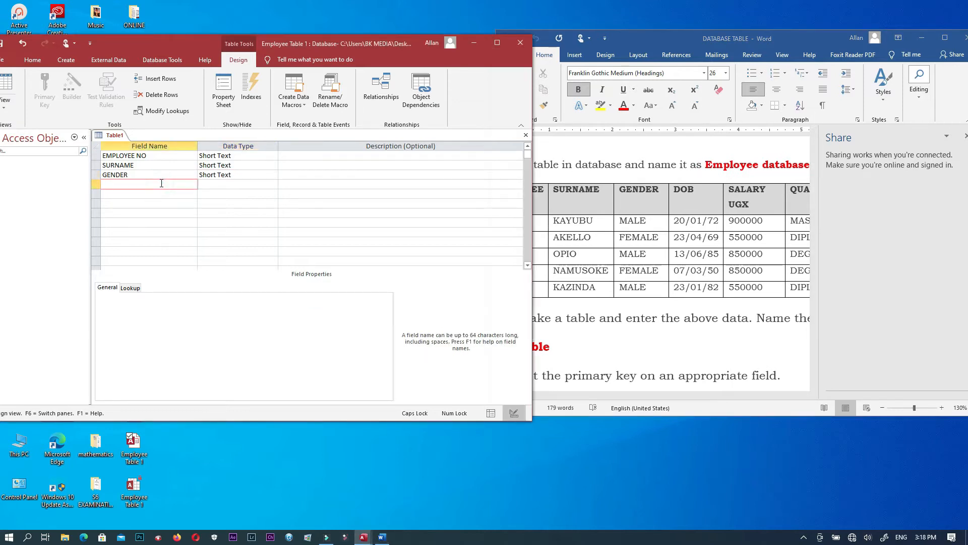
text(DOB)
click(231, 185)
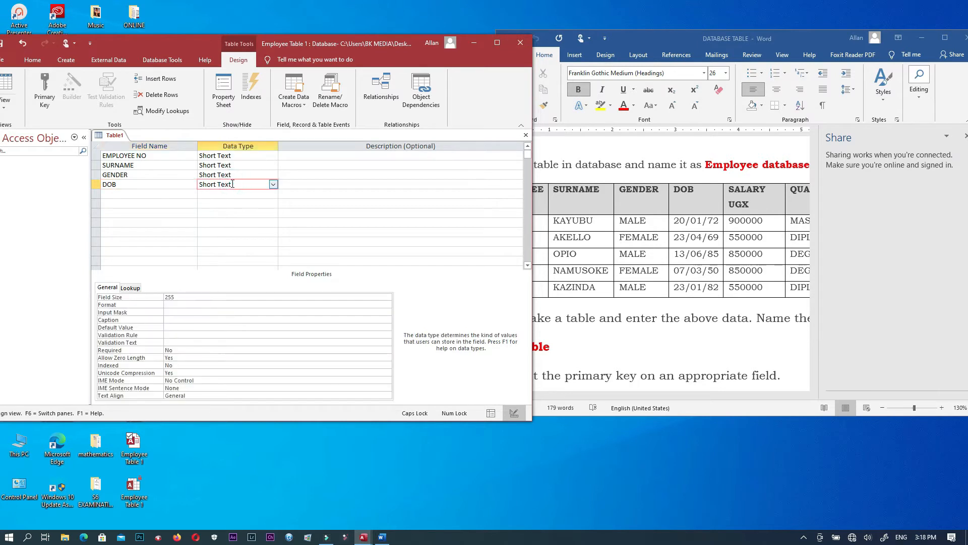
click(273, 185)
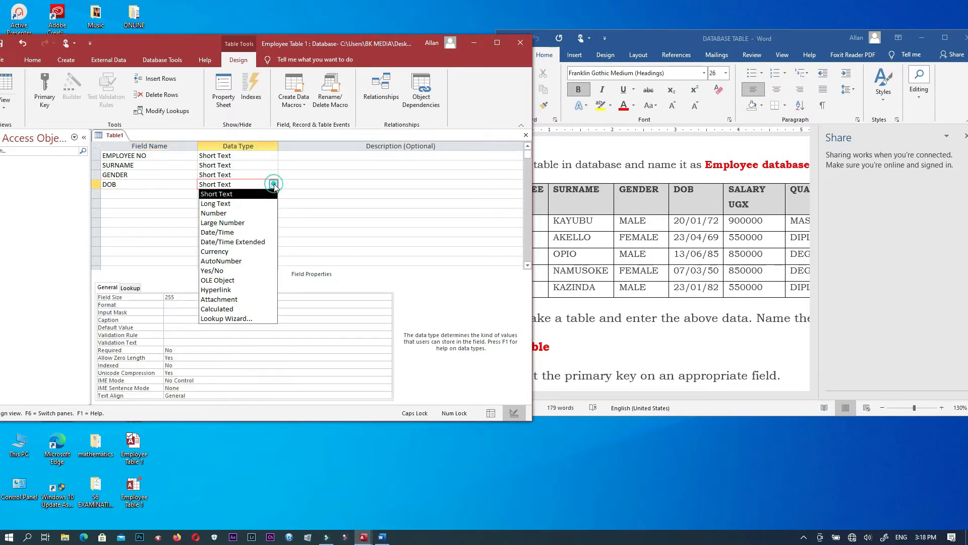
click(259, 235)
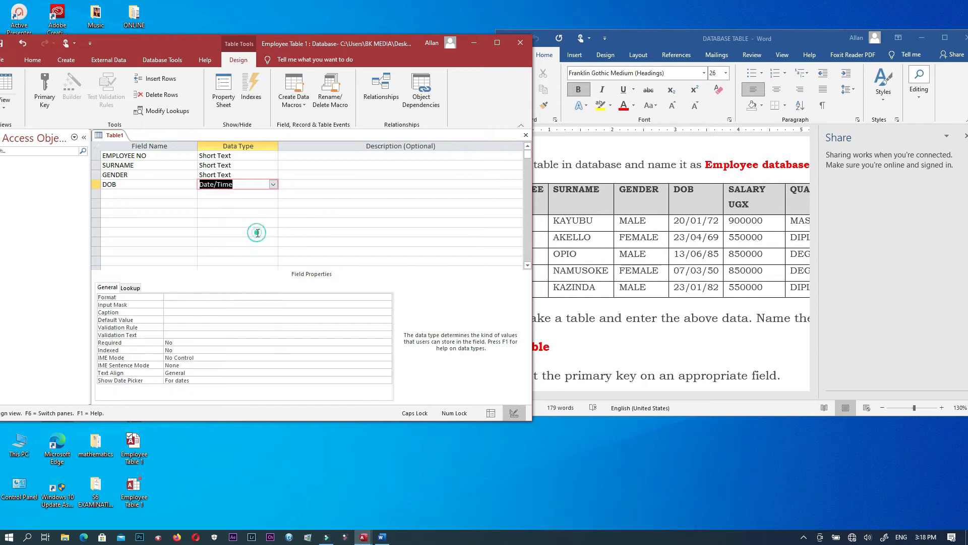
Maximize the database window and add a SALARY field with the Currency data type below DOB
click(155, 195)
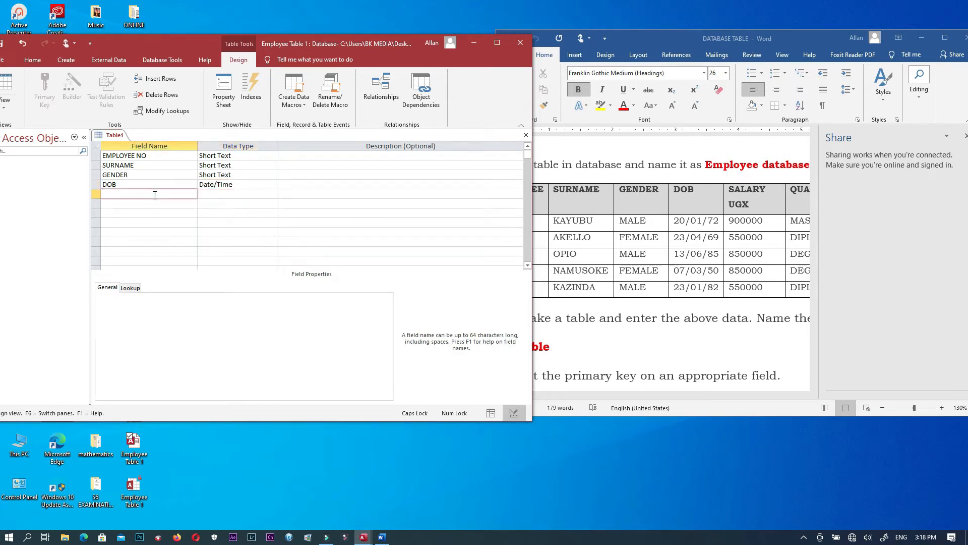
click(945, 38)
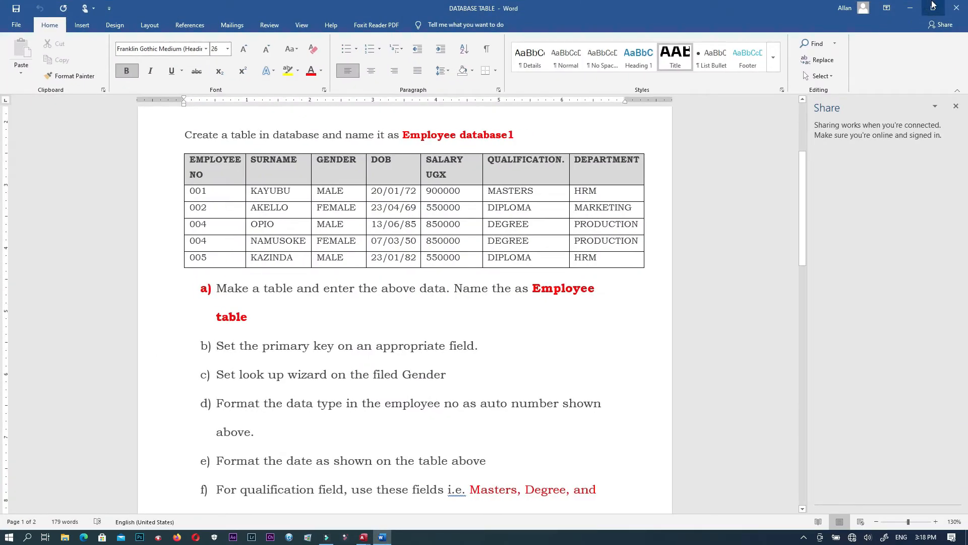
click(908, 8)
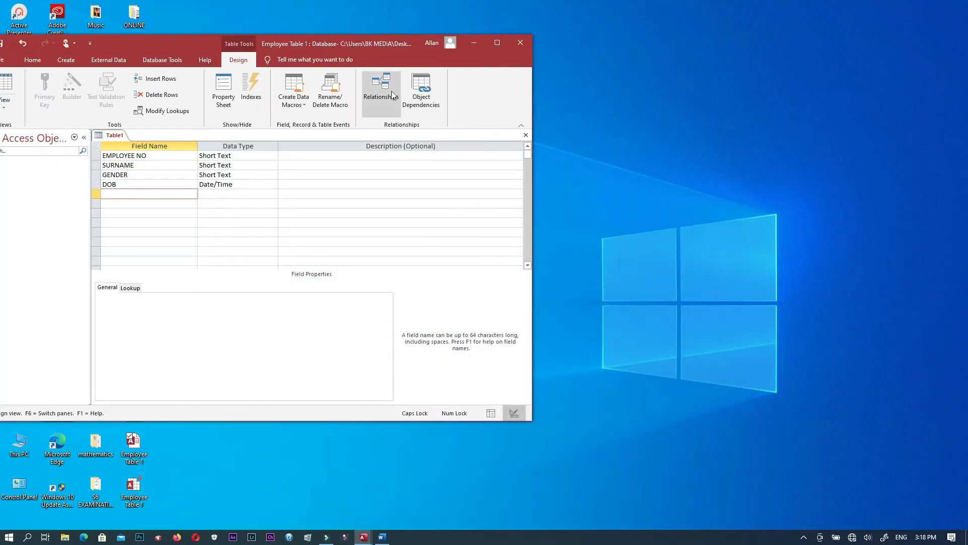
click(498, 41)
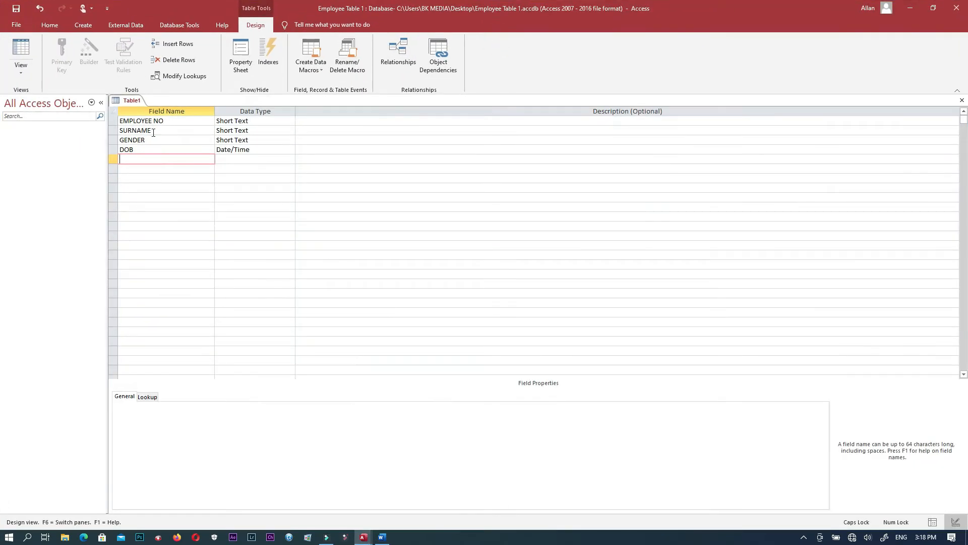
text(SALAR)
click(233, 157)
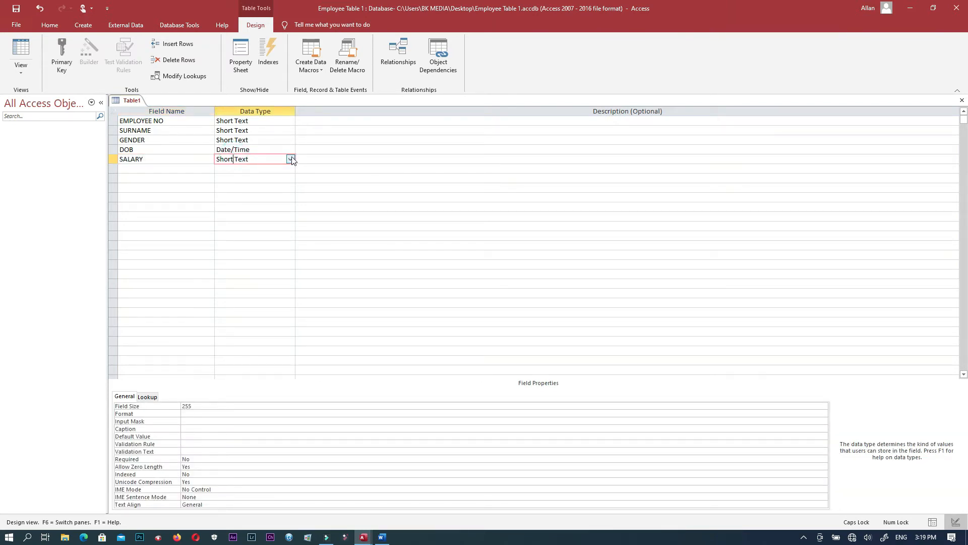
click(291, 159)
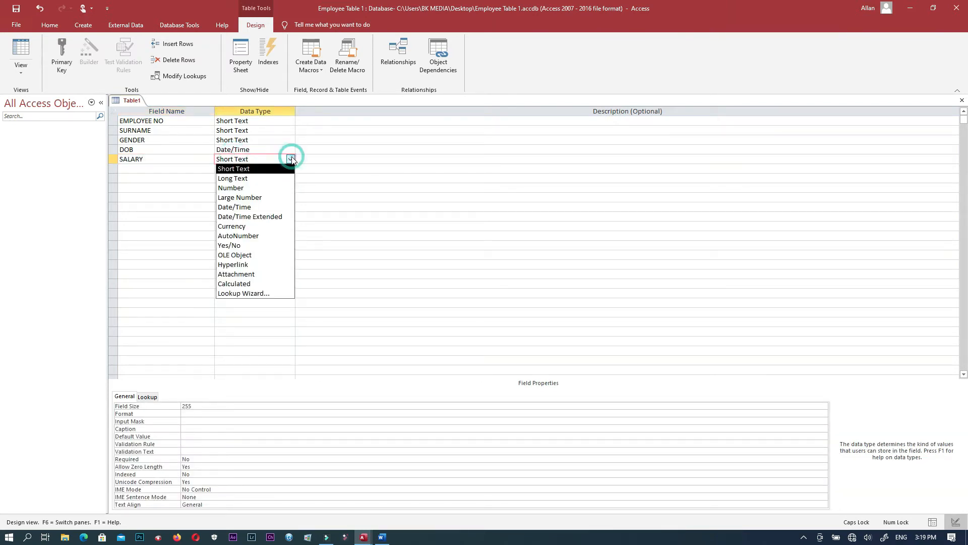
click(271, 227)
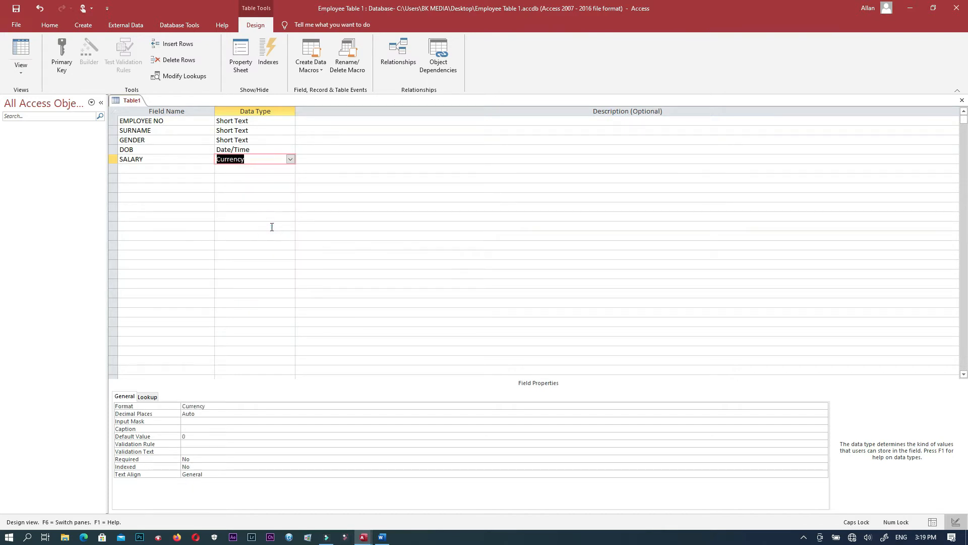
Check the next column heading in the Word table and add a QUALIFICATION field with the Short Text data type
click(173, 168)
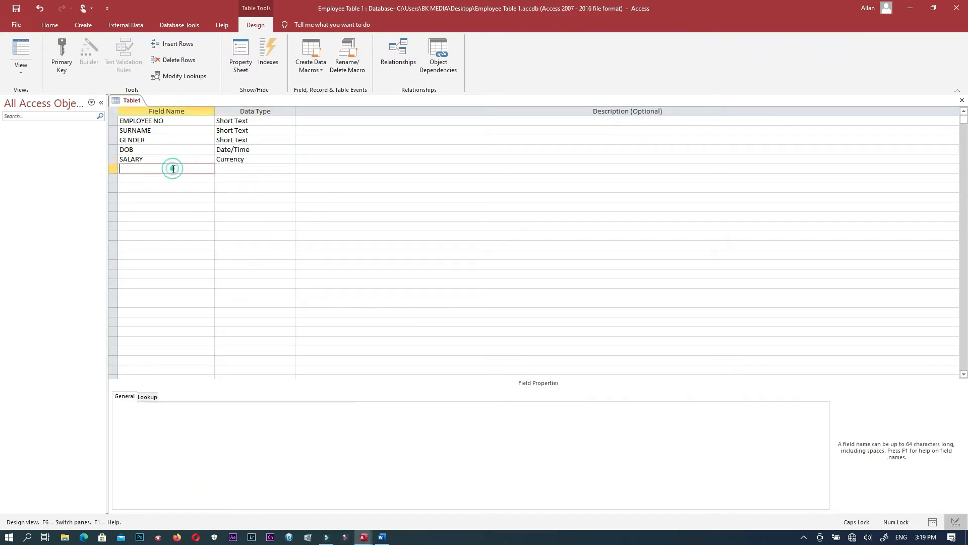
click(911, 8)
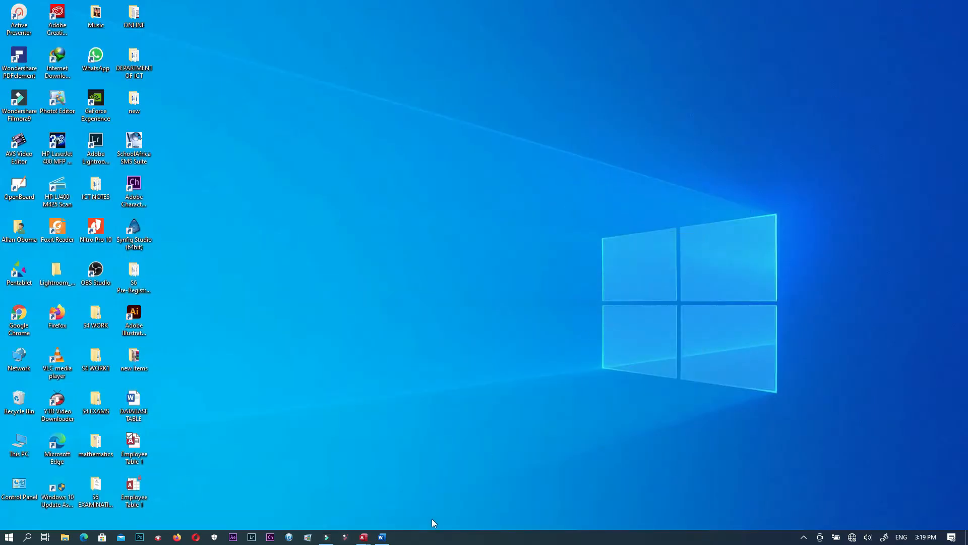
click(384, 539)
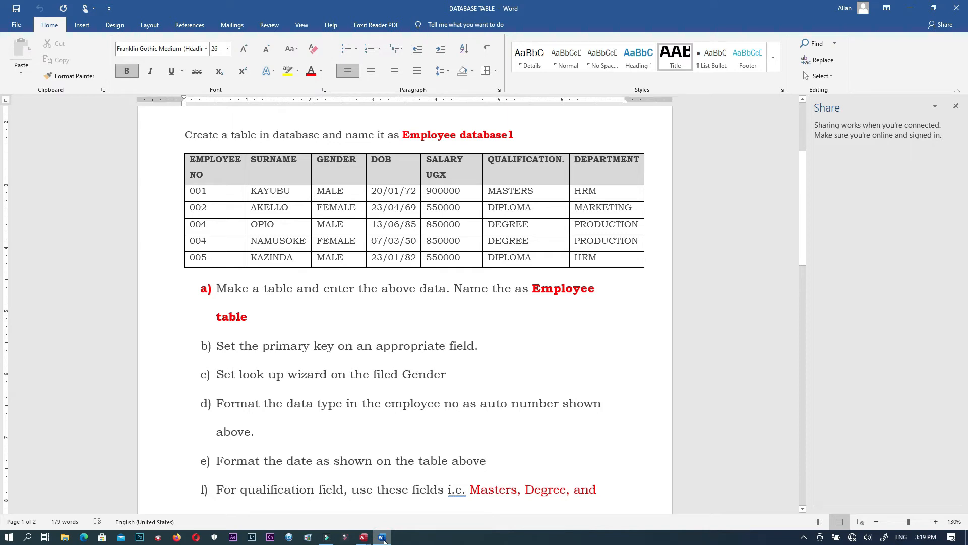
mouse_move(362, 539)
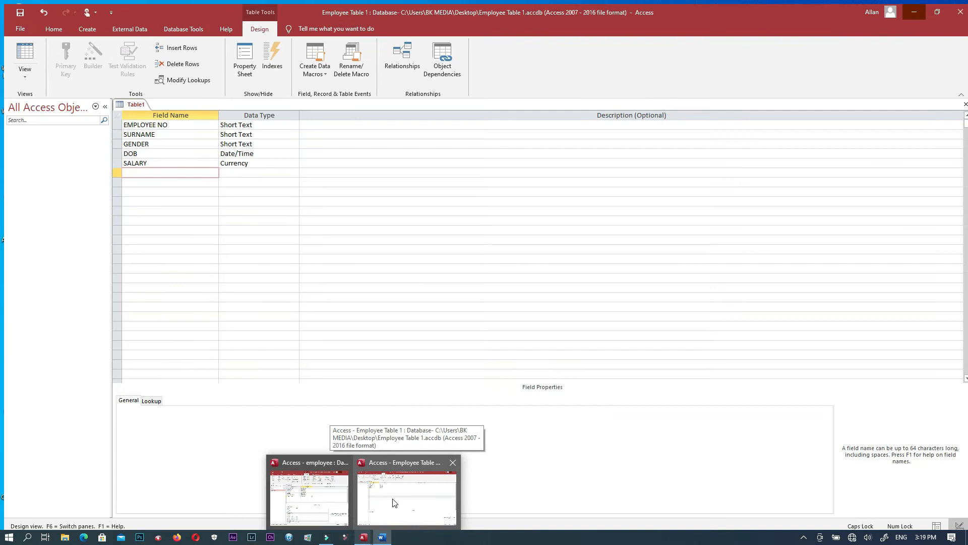
click(395, 503)
click(156, 168)
text(QUALIFICATION)
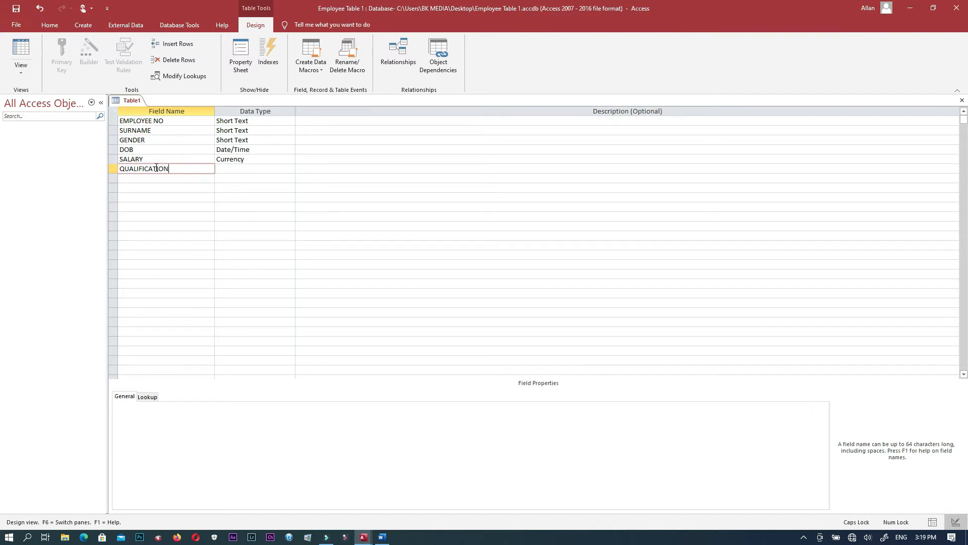
click(244, 167)
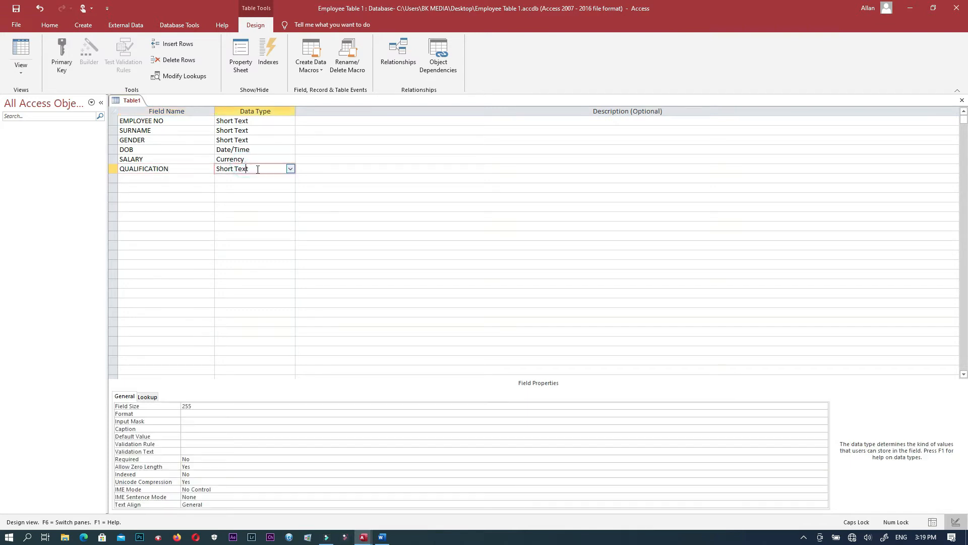
Check the last column heading in the Word table and add the field DEOARTMENT with the Short Text data type
click(137, 179)
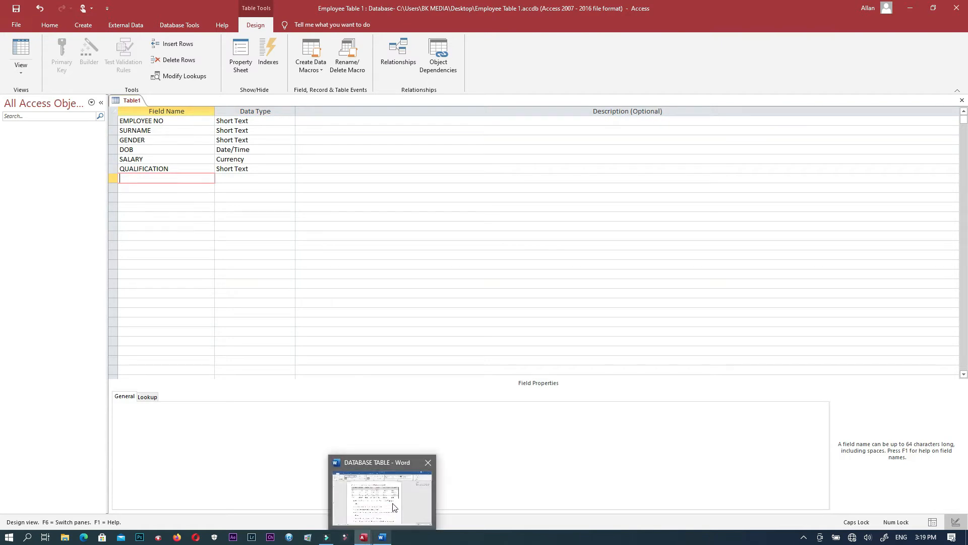
click(395, 503)
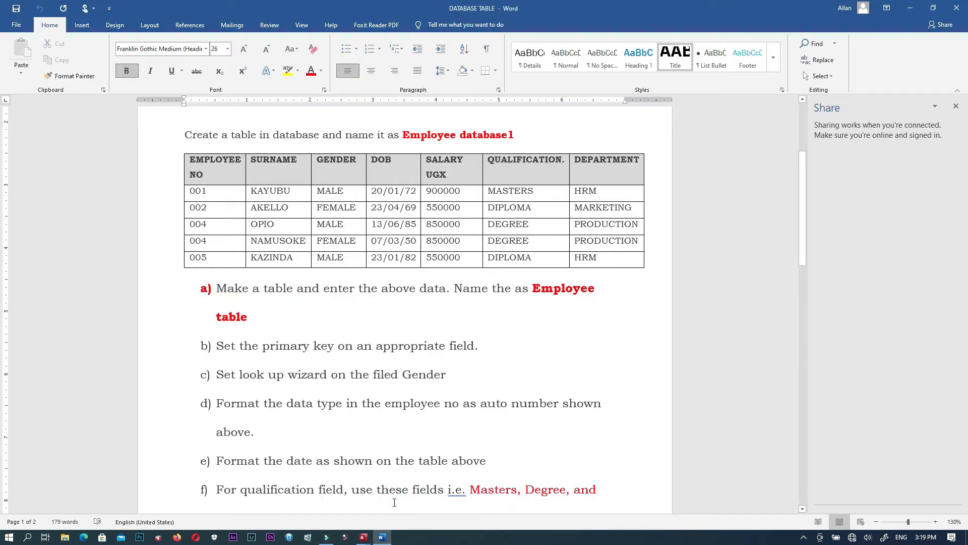
mouse_move(363, 536)
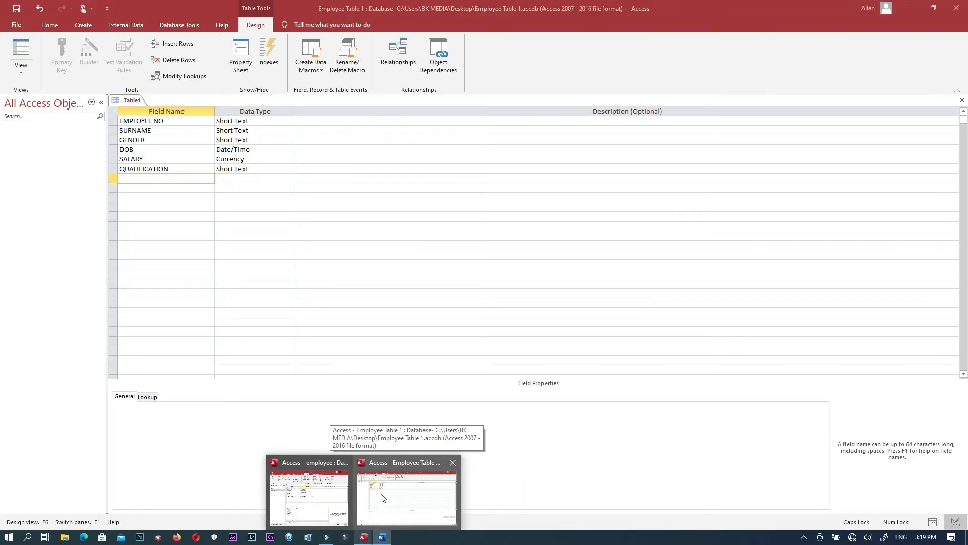
click(383, 496)
click(164, 182)
text(DEOART)
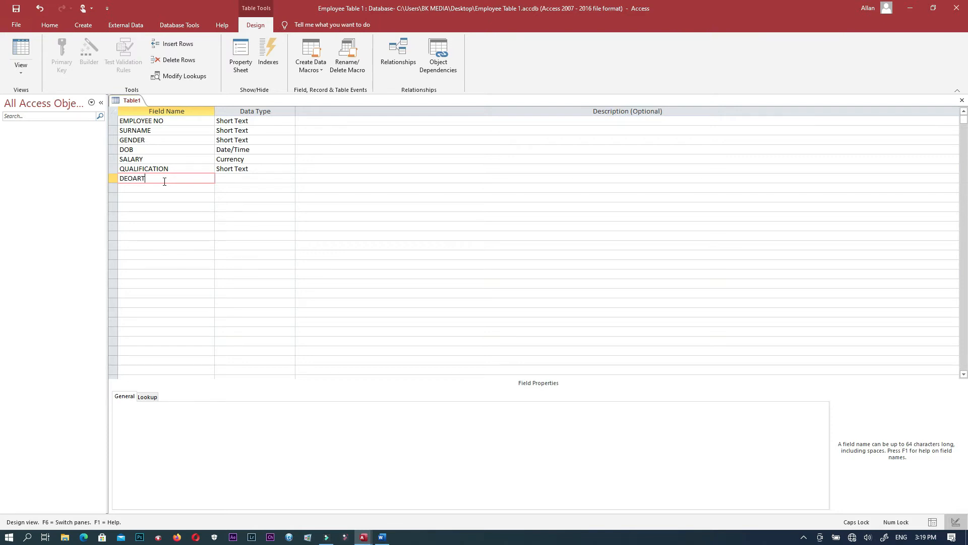
text(MENT)
click(248, 176)
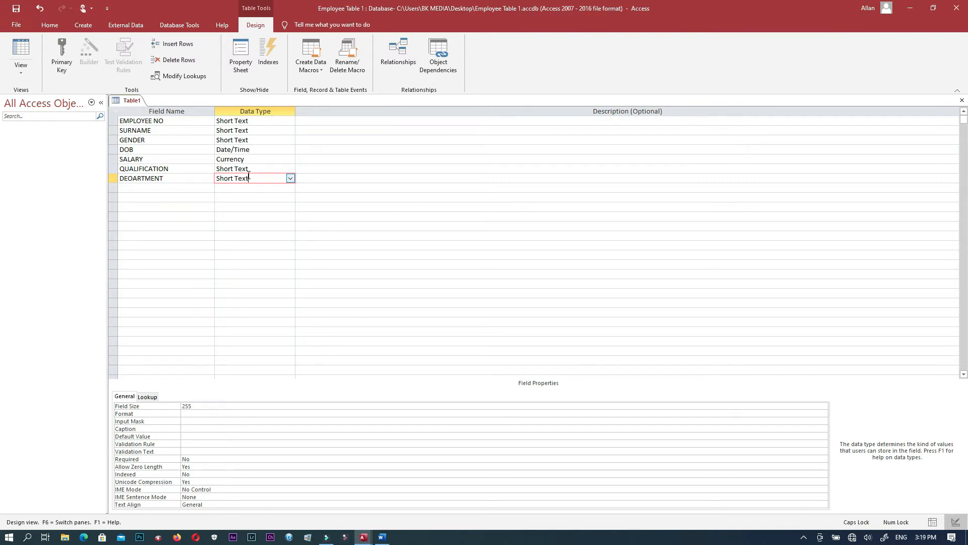
Check the required table name in the Word assignment and try to save the table as EMPLOYEE TABLE without a primary key
click(16, 9)
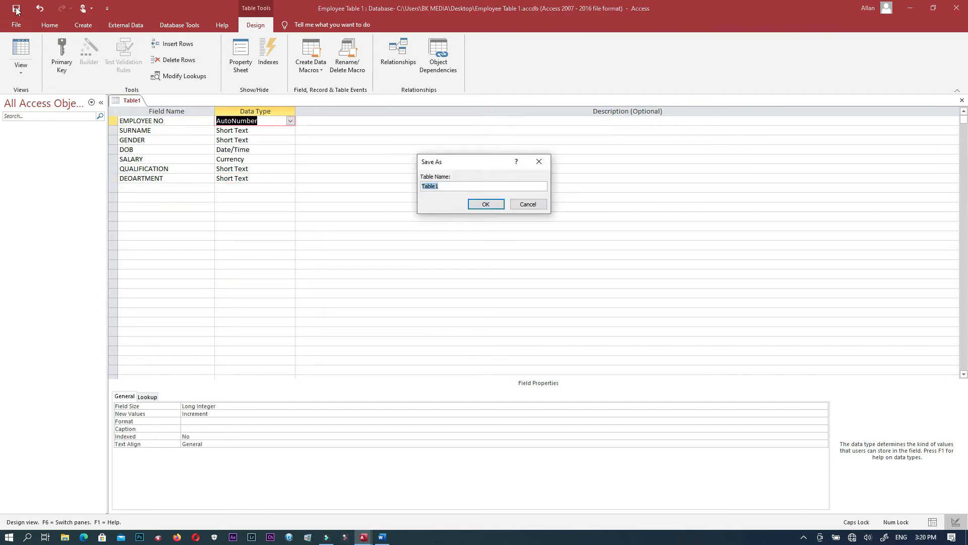
click(382, 537)
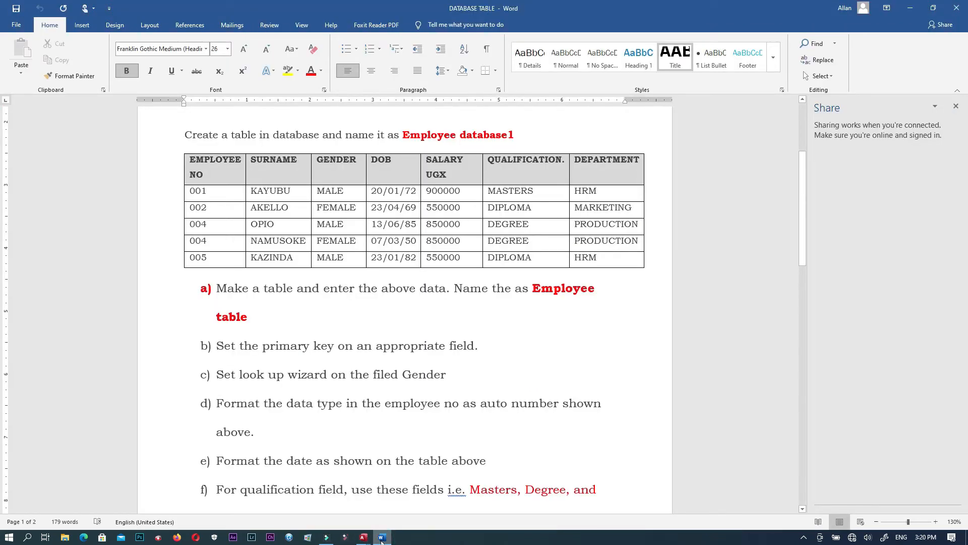
mouse_move(363, 538)
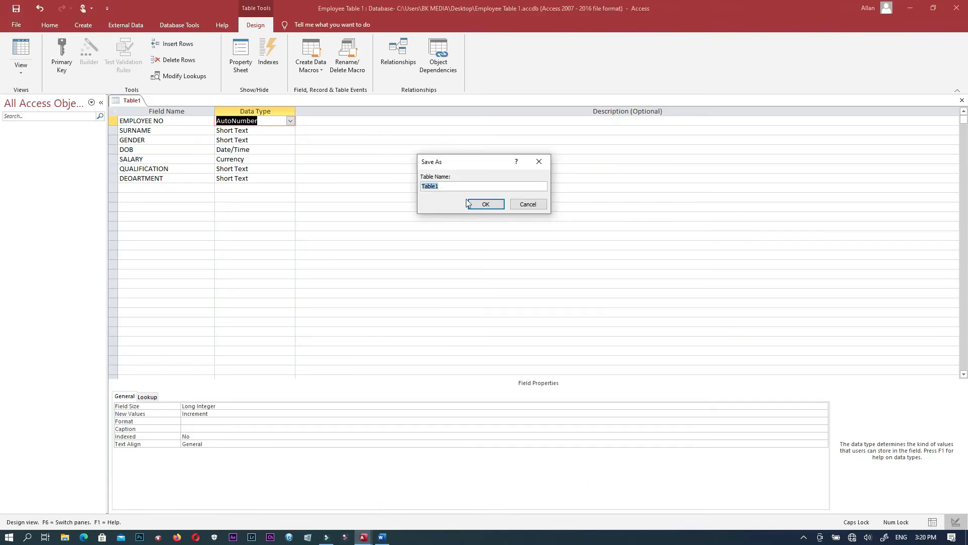
text(EMPLOYEE TABLE)
click(485, 204)
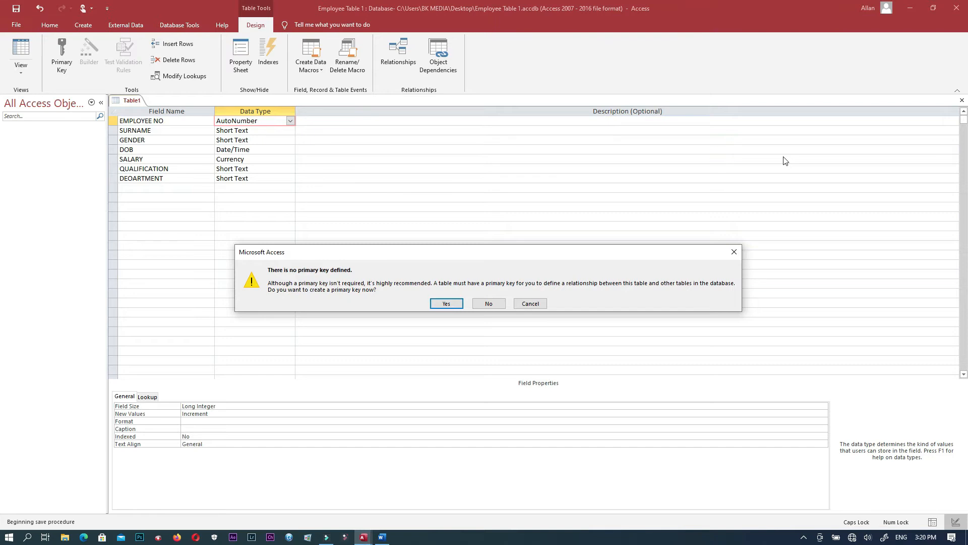
click(734, 251)
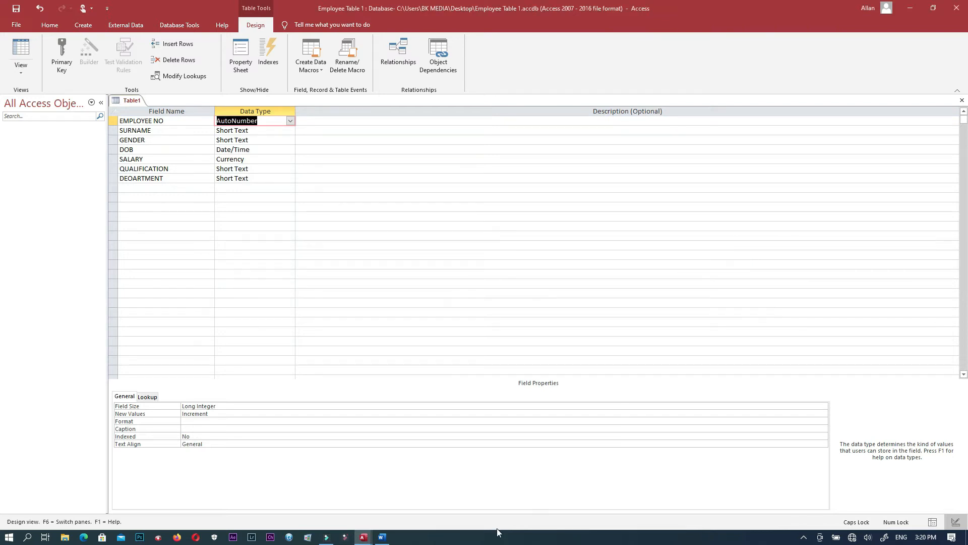
Check the primary key instruction in the Word assignment and make EMPLOYEE NO the table's primary key
click(382, 538)
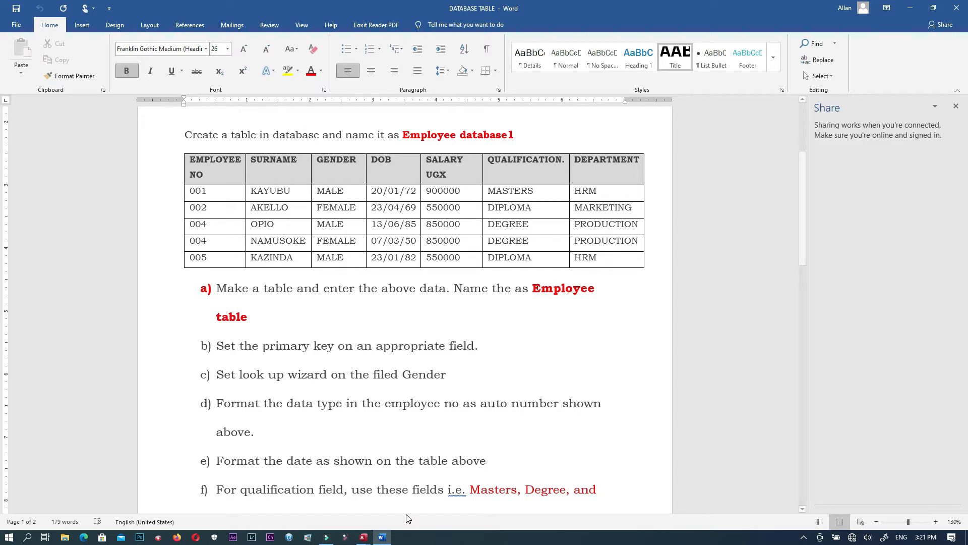
mouse_move(366, 538)
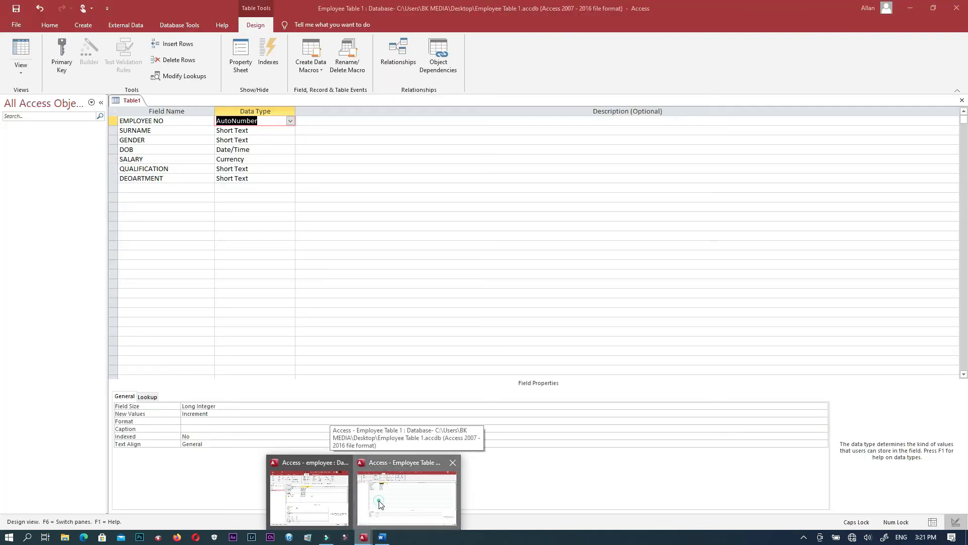
click(380, 505)
click(184, 123)
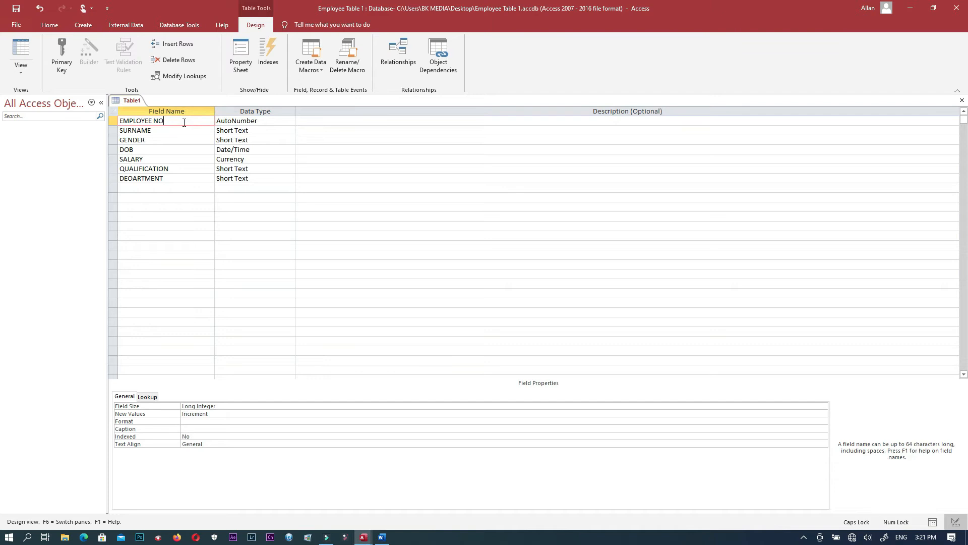
click(62, 59)
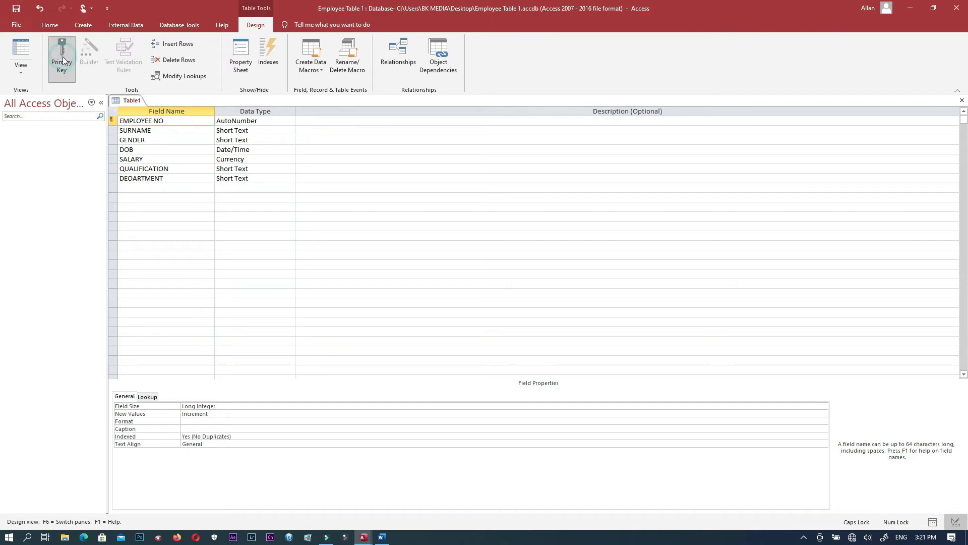
right_click(176, 122)
key(Escape)
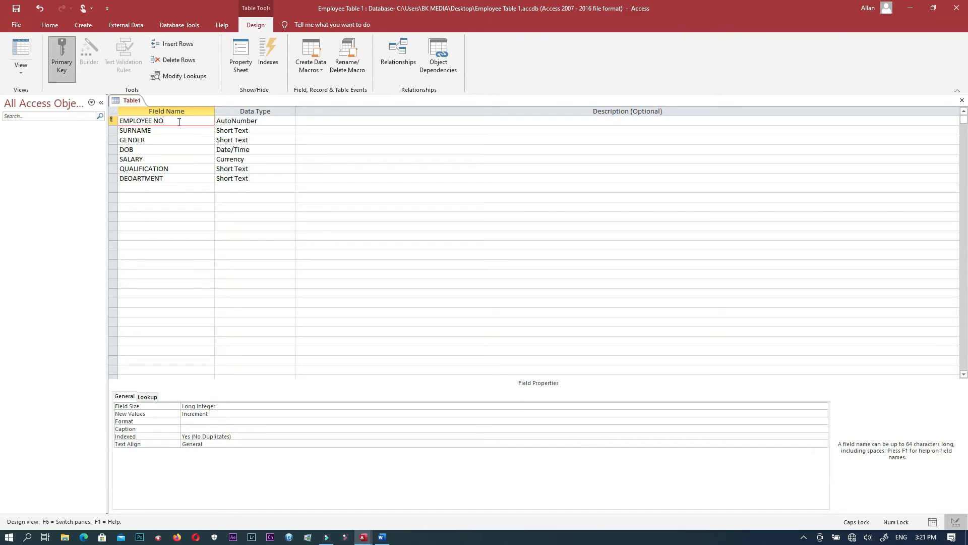
Save the table design as EMPLOYEE TABLE and switch the table to Datasheet View
click(16, 9)
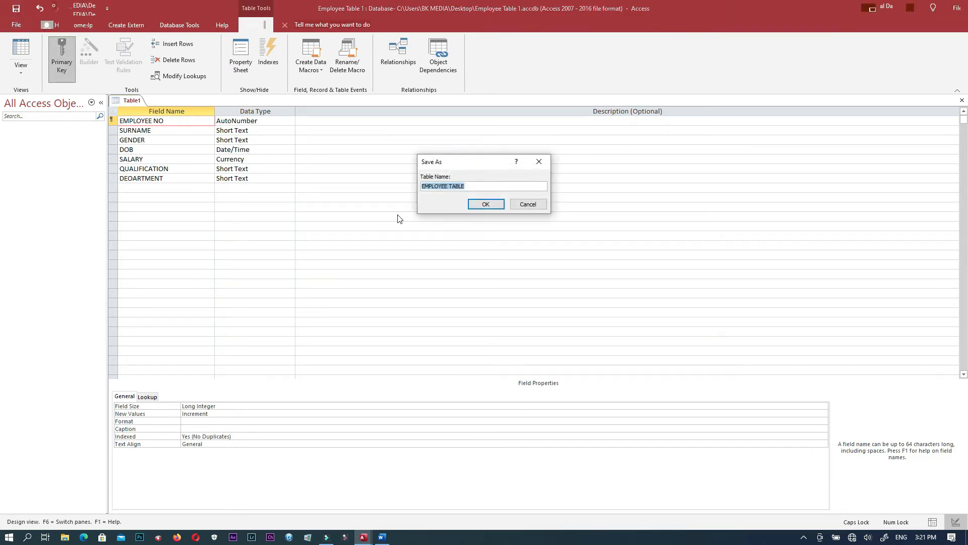
click(481, 205)
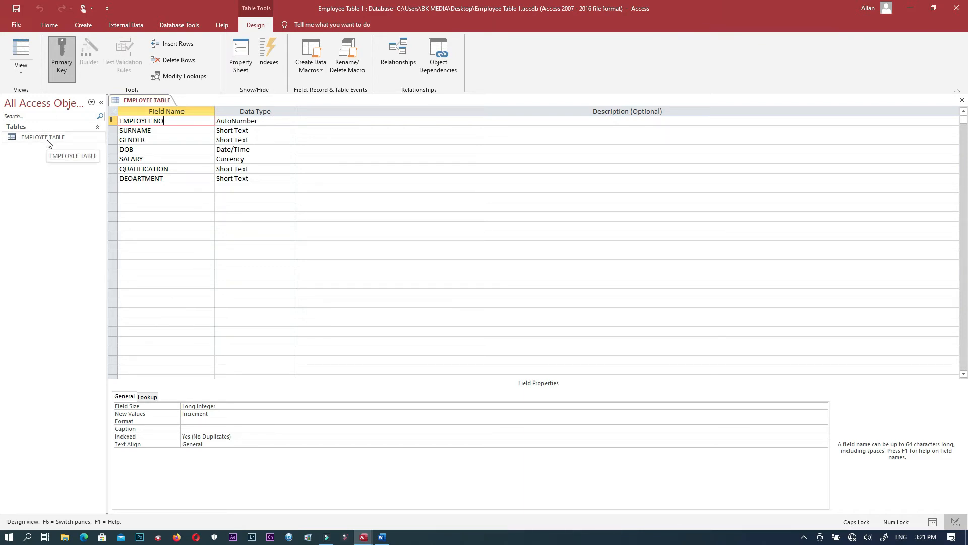
click(23, 72)
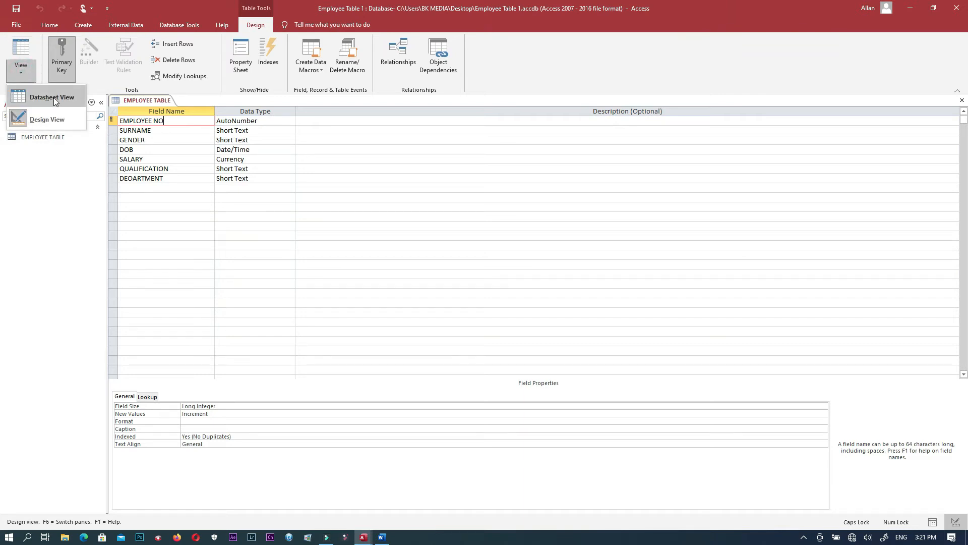
click(53, 98)
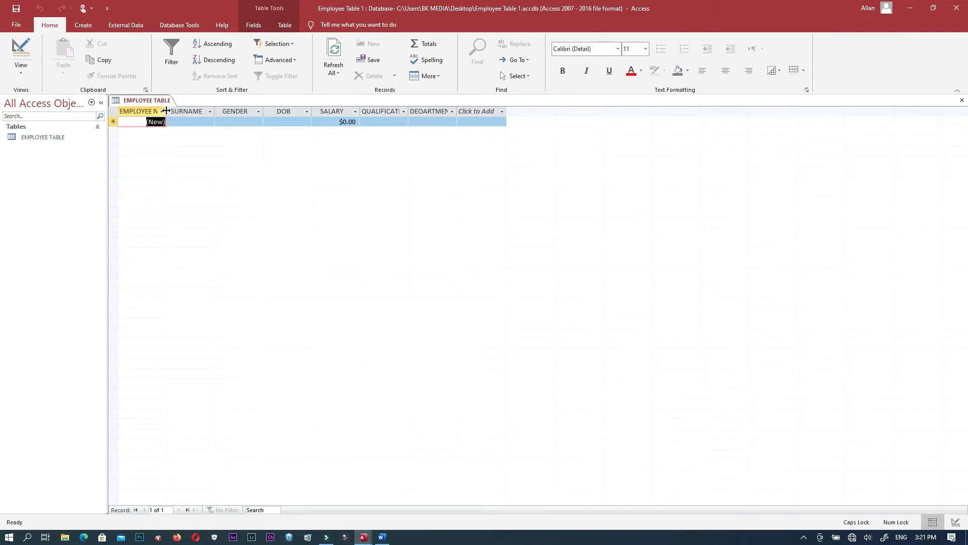
Widen the datasheet columns, including EMPLOYEE NO, QUALIFICATION and DEOARTMENT, so that their full headings fit
drag(167, 111, 353, 111)
drag(498, 110, 519, 111)
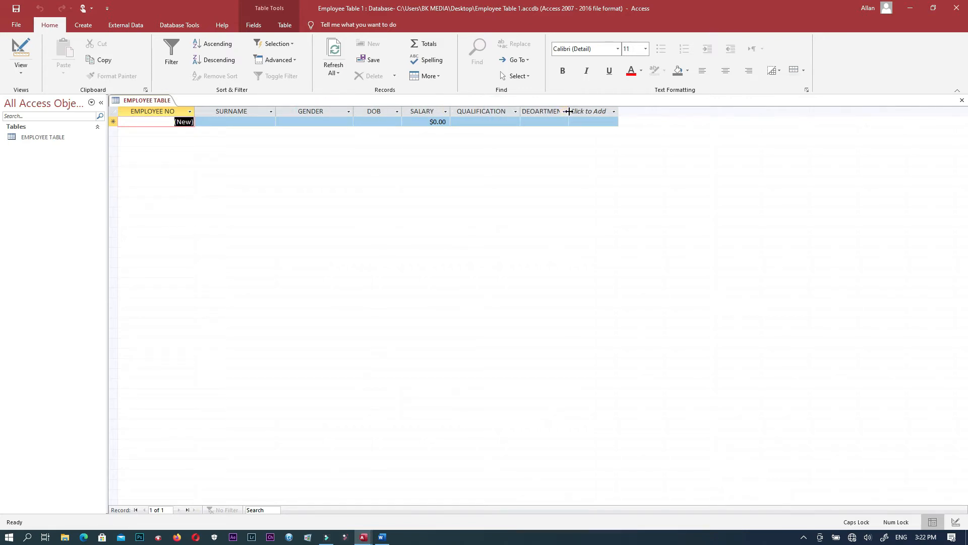
double_click(569, 111)
click(594, 110)
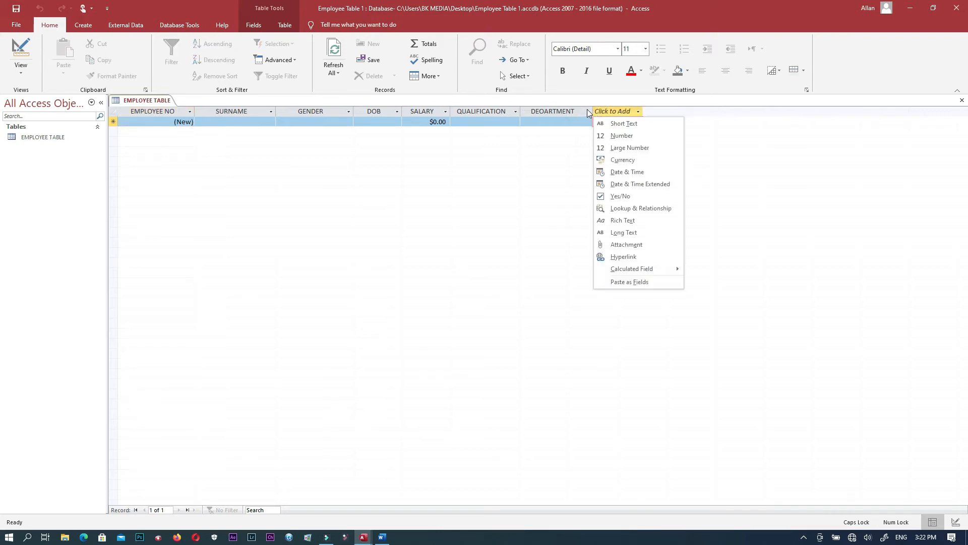
click(244, 123)
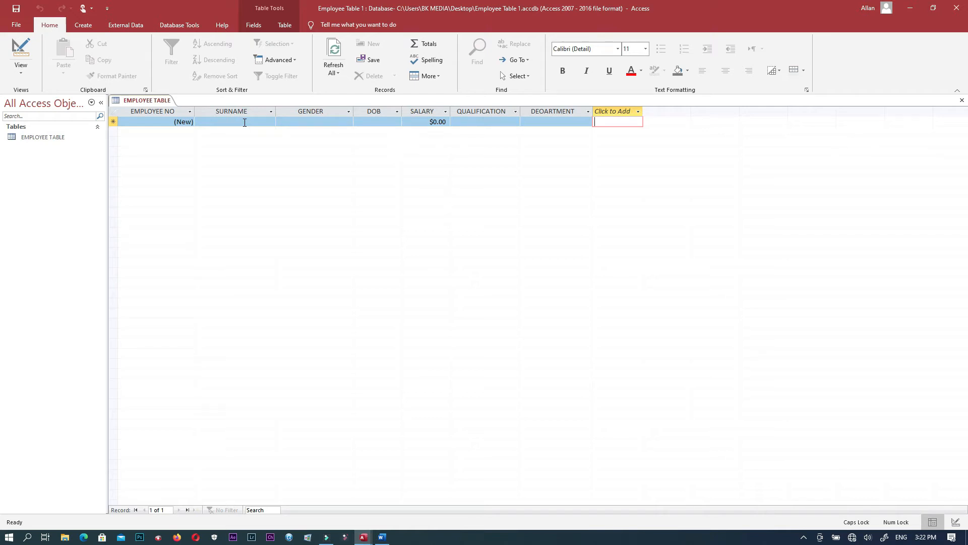
Try light red and light blue background fills on the datasheet and settle on a paler blue-grey
click(688, 72)
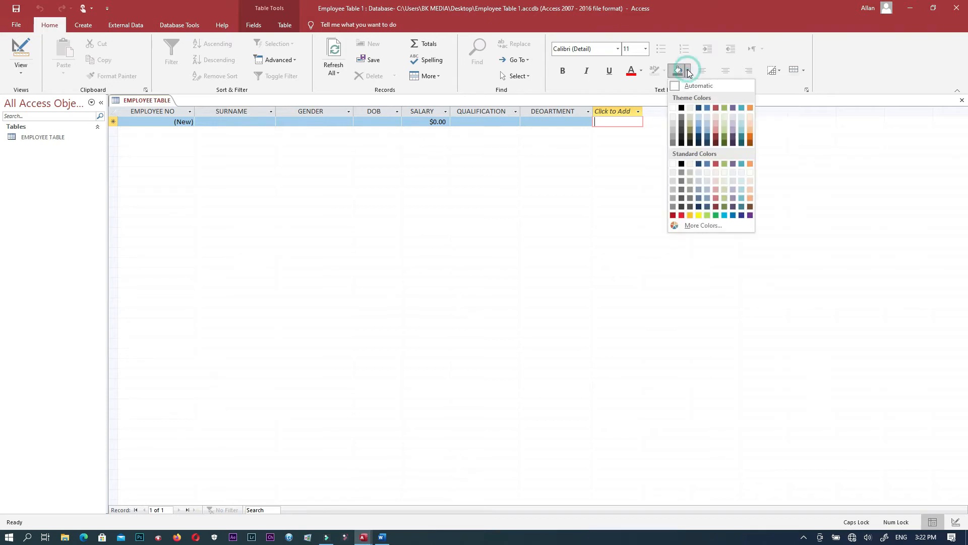
click(715, 180)
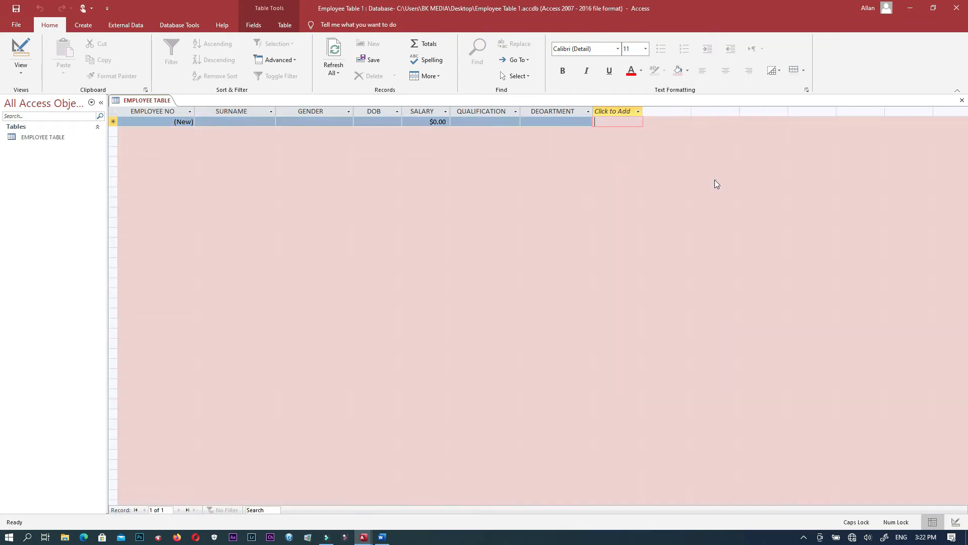
click(687, 71)
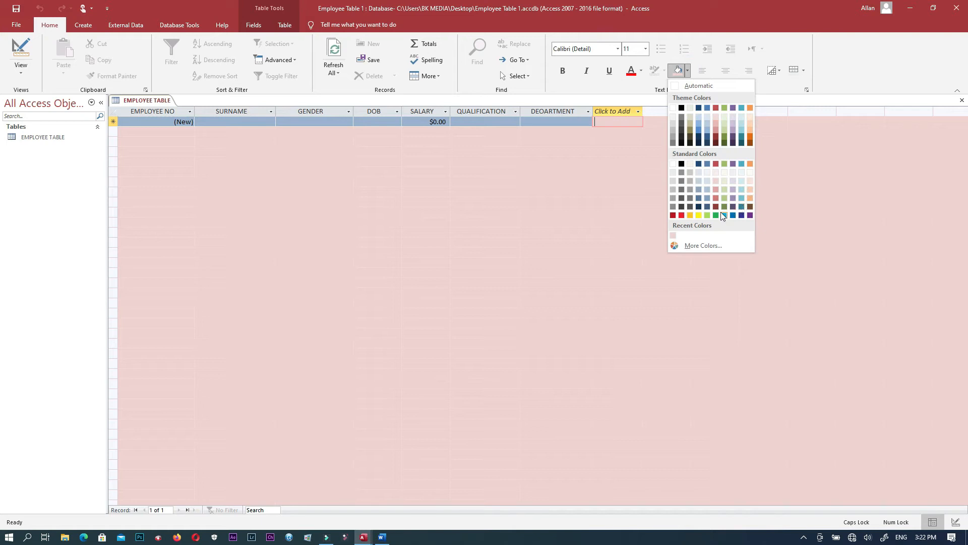
click(707, 180)
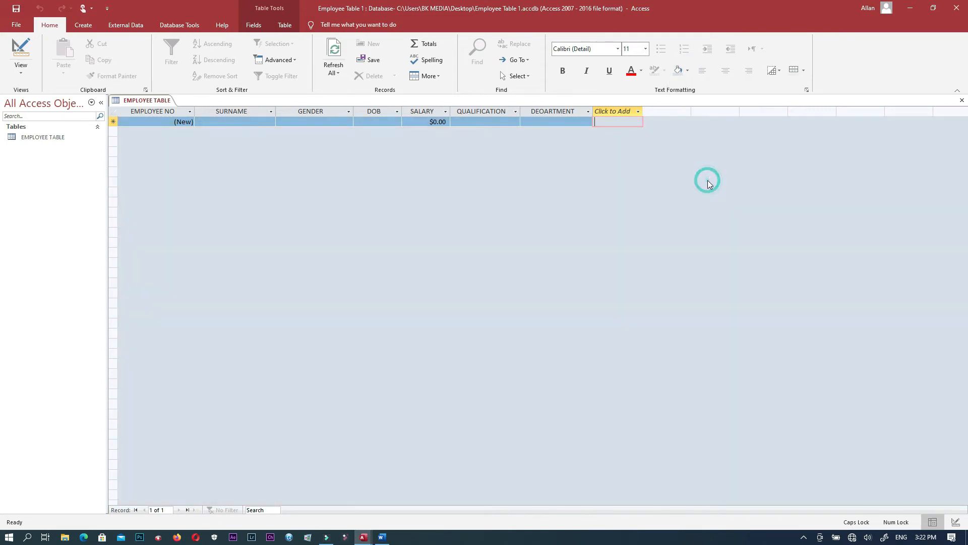
click(688, 71)
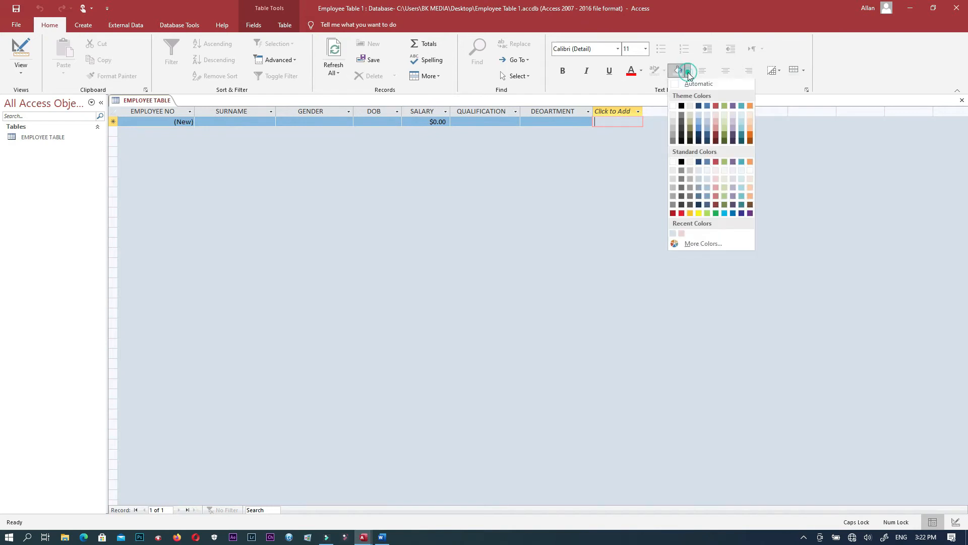
click(699, 172)
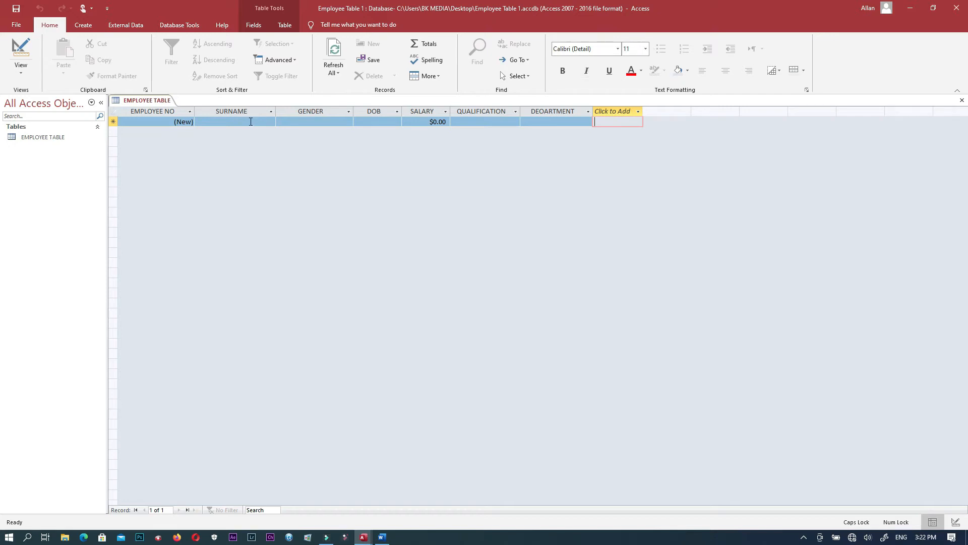
Select the first record's SURNAME field and restore the Word assignment and the Access database as smaller windows side by side
click(249, 121)
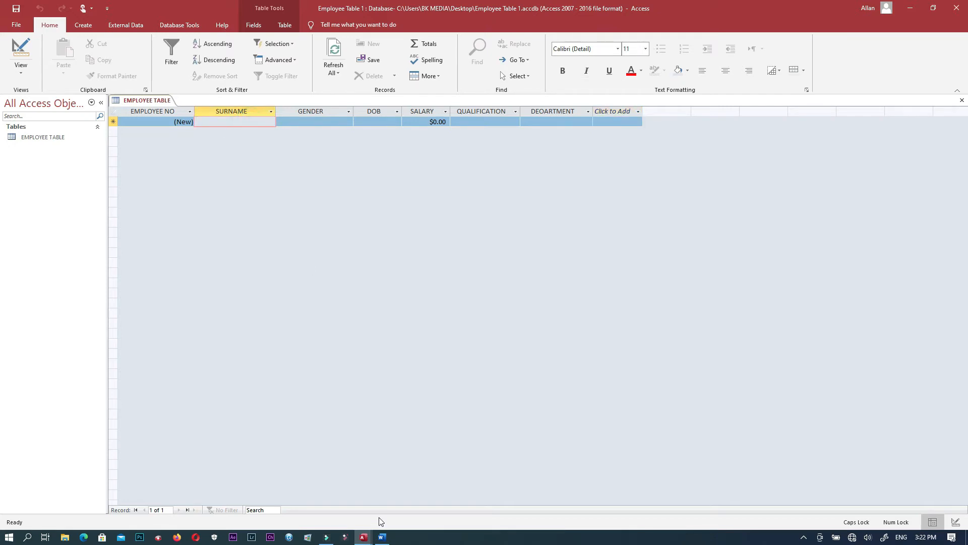
click(381, 538)
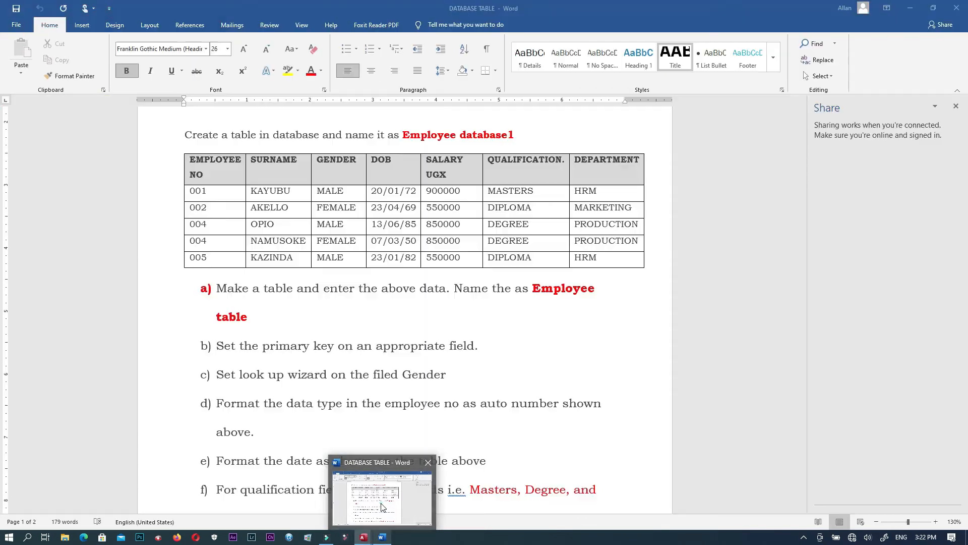
click(933, 10)
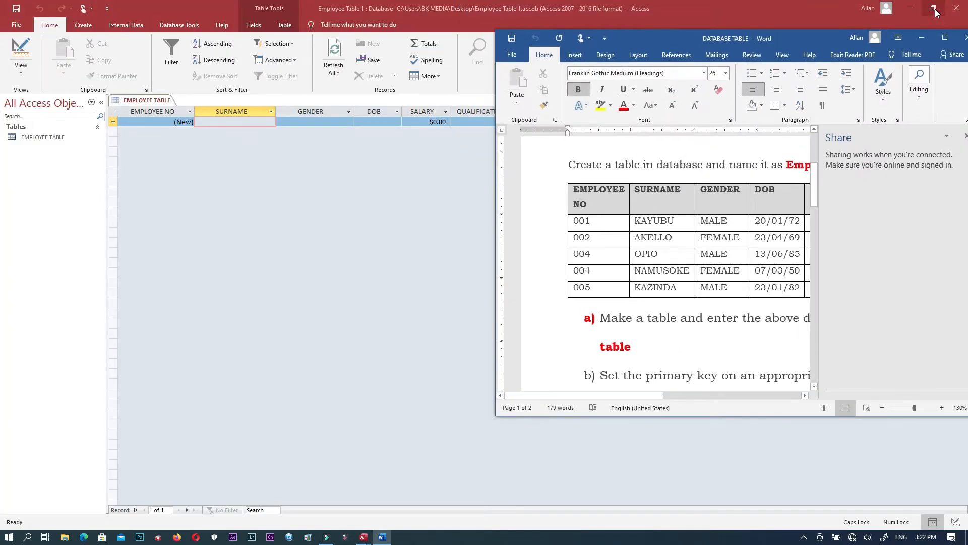
click(936, 12)
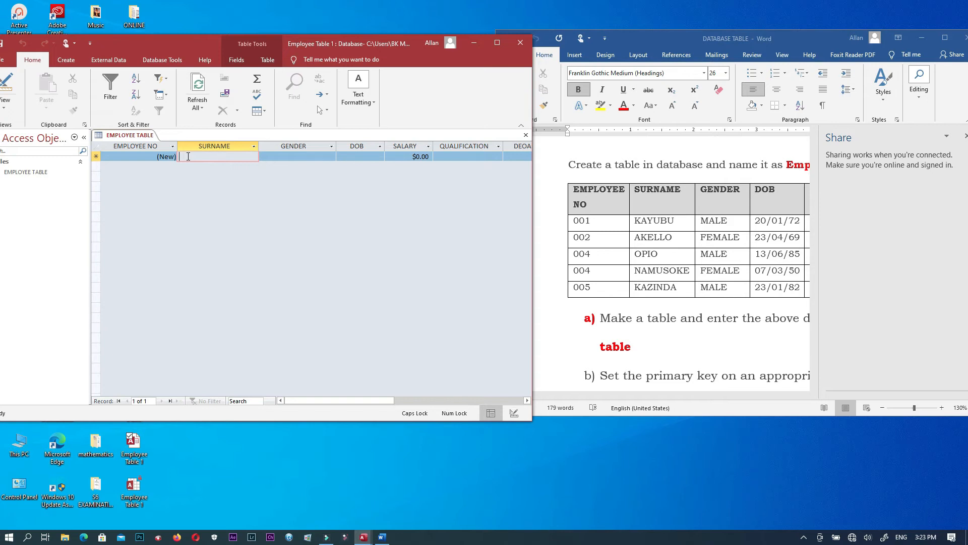
Enter the first employee's surname from the Word table and choose MALE as the gender
text(KAYUBU)
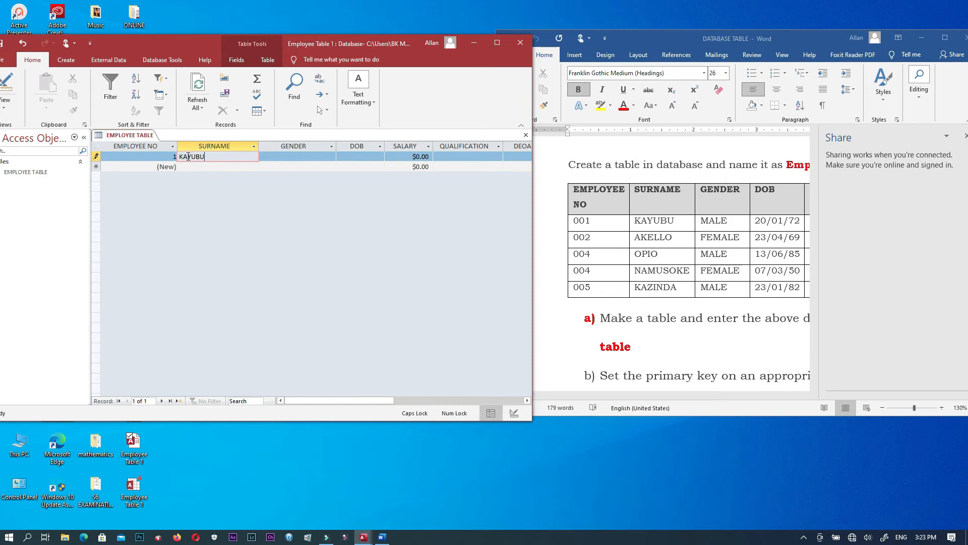
click(294, 160)
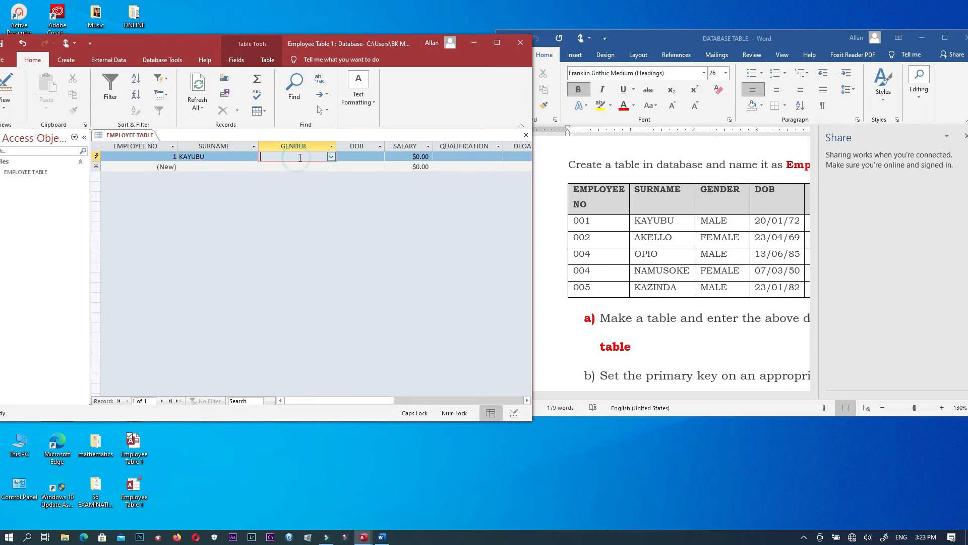
click(331, 157)
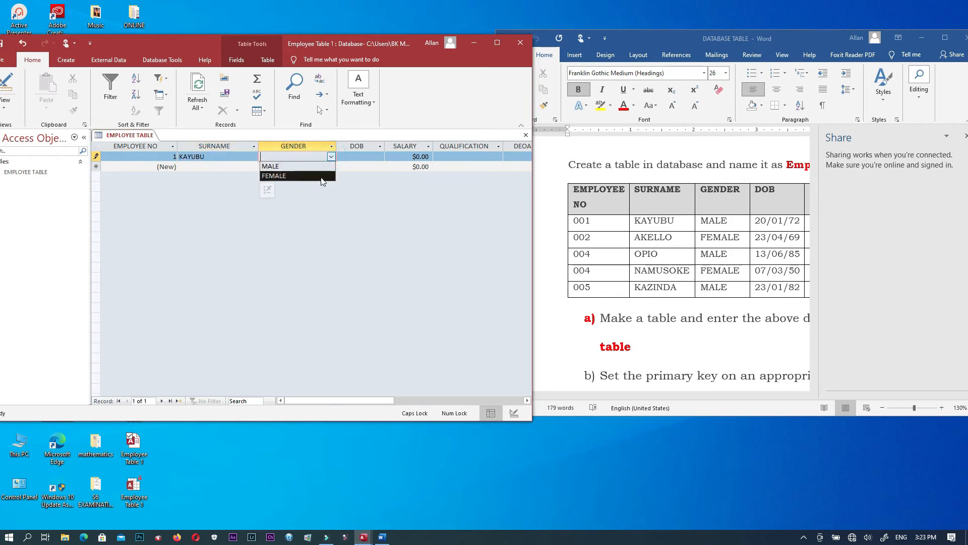
click(326, 170)
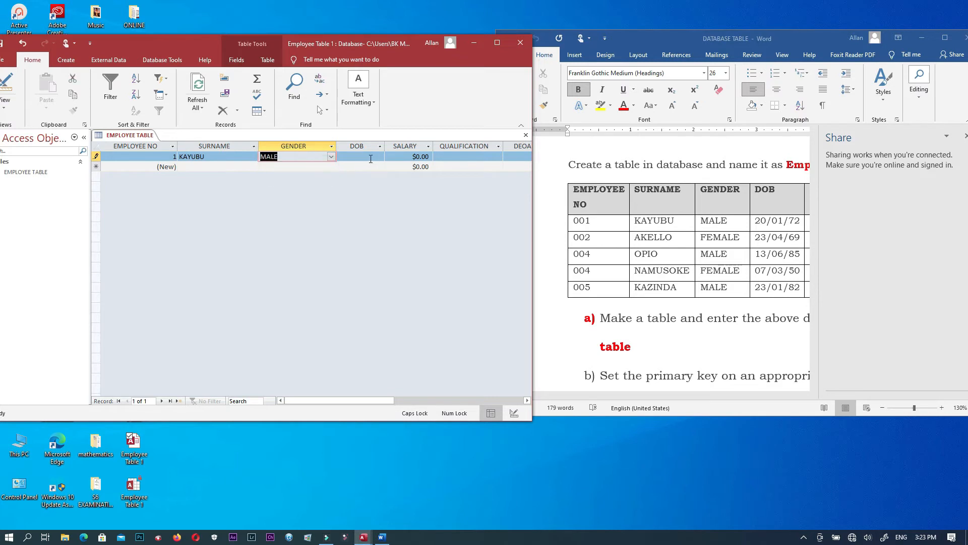
Check the DOB column in the Word table and enter the first employee's date of birth in the first record
click(367, 157)
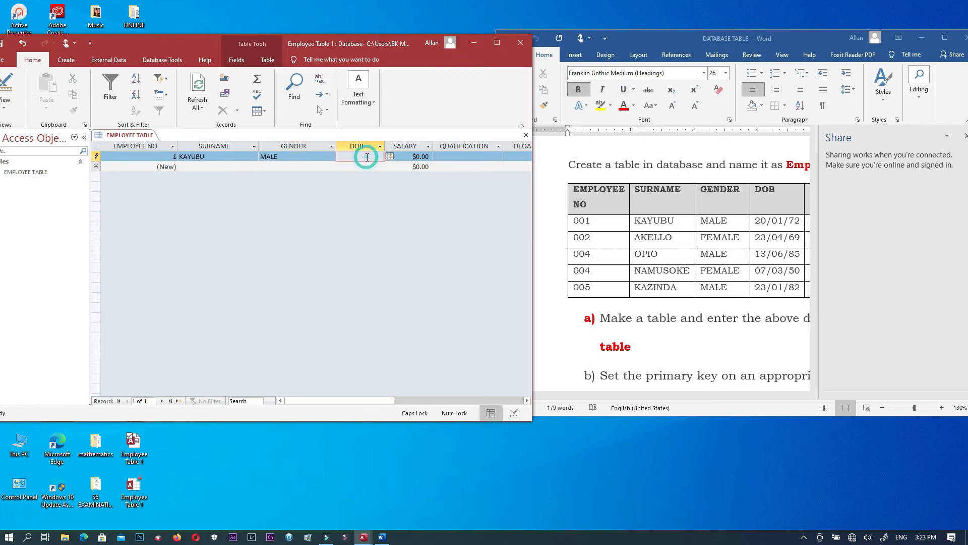
click(661, 400)
drag(640, 397, 761, 396)
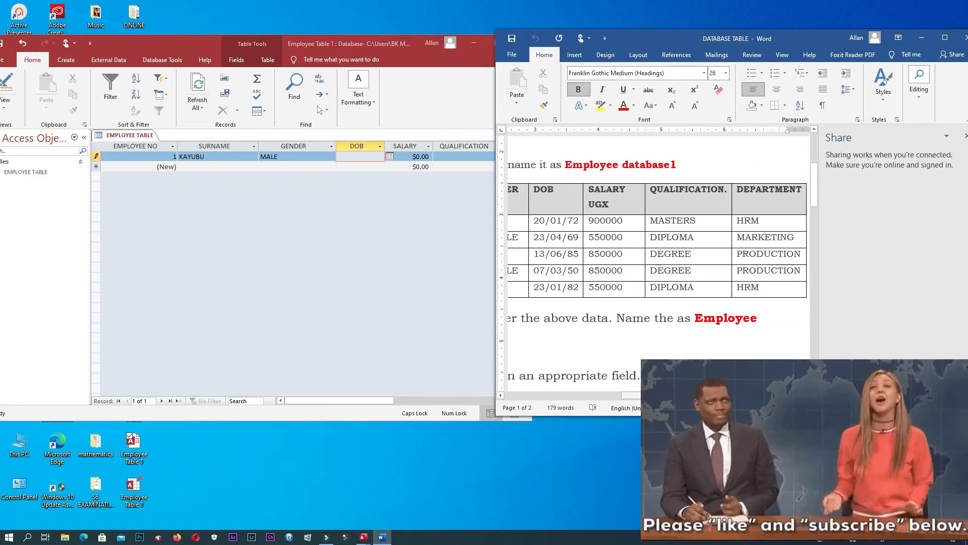
text(20DESIGNING A TABLE)
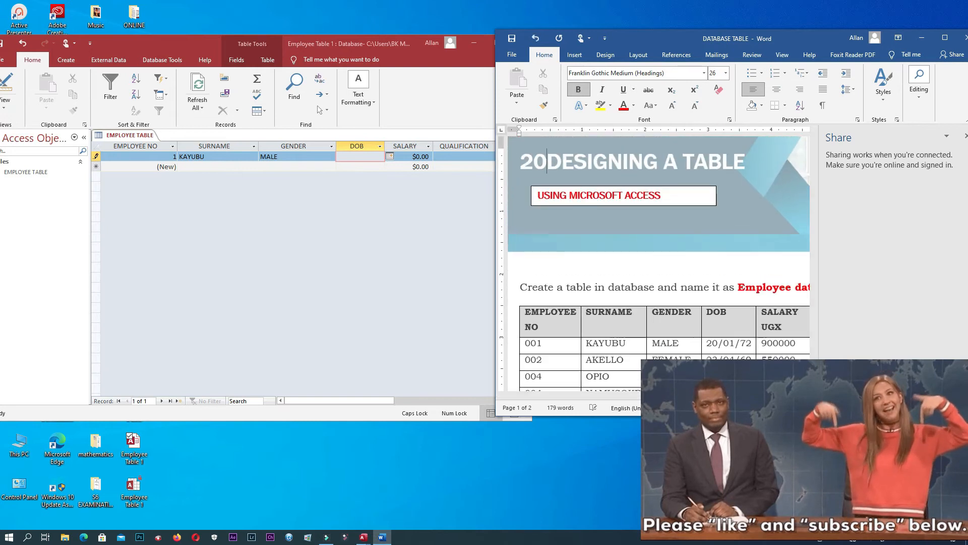
click(369, 156)
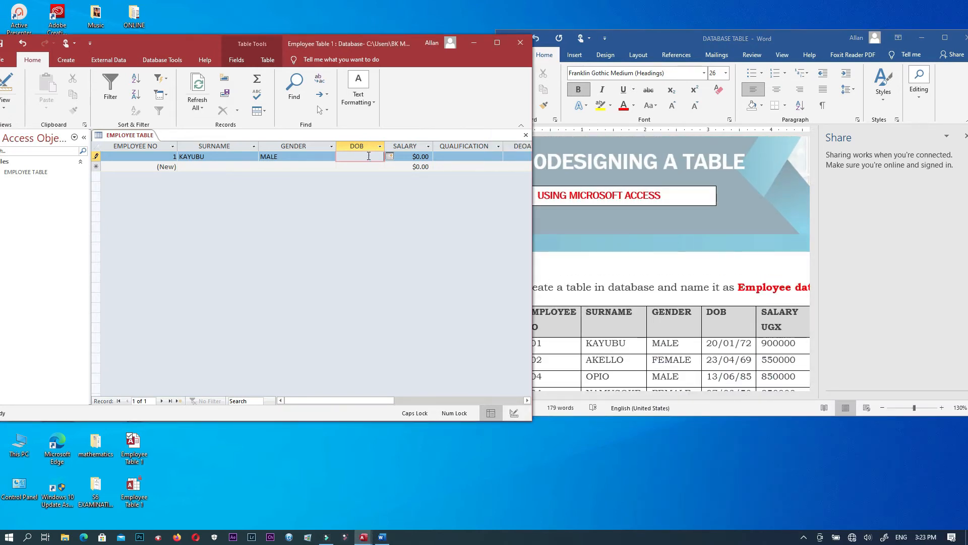
text(20/01/1971)
Replace the default SALARY in the first employee's record with 900000
click(427, 156)
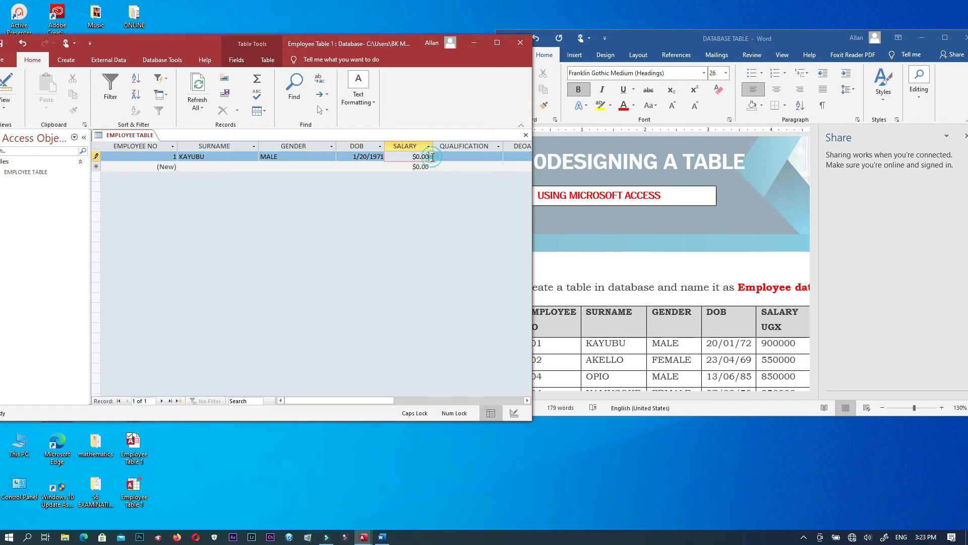
key(BackSpace)
key(BackSpace)
key(BackSpace)
key(BackSpace)
text(9000)
Look up the first employee's qualification in the Word table and enter MASTERS in the record's QUALIFICATION field
click(457, 157)
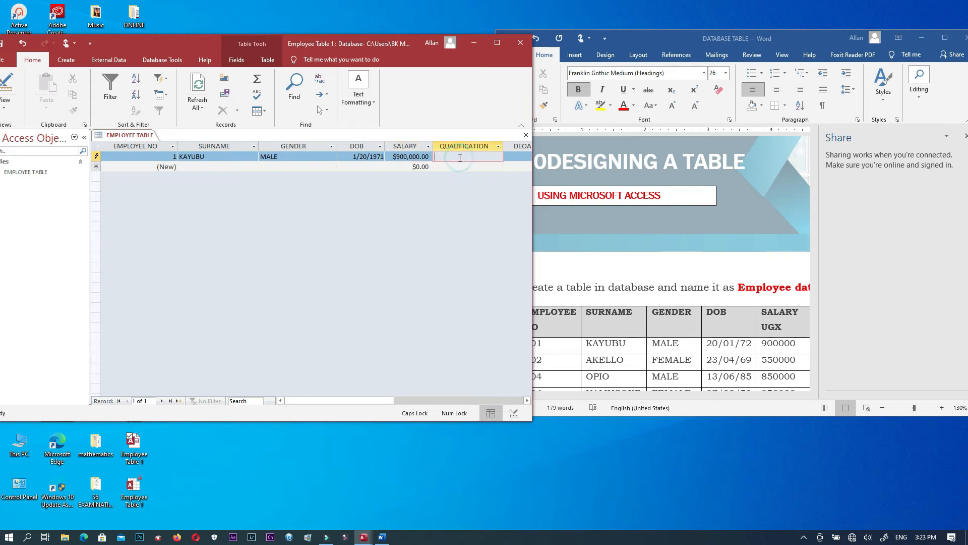
click(631, 394)
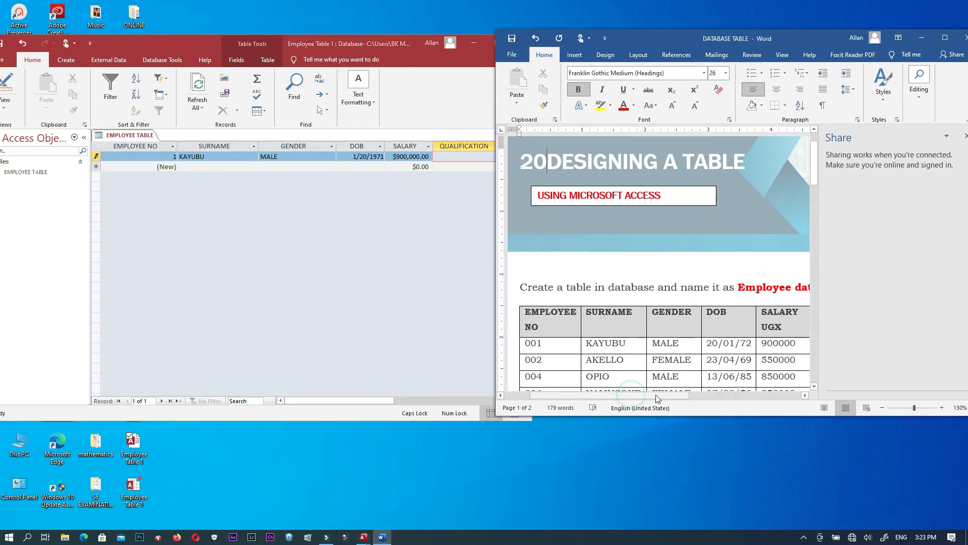
drag(662, 394, 761, 397)
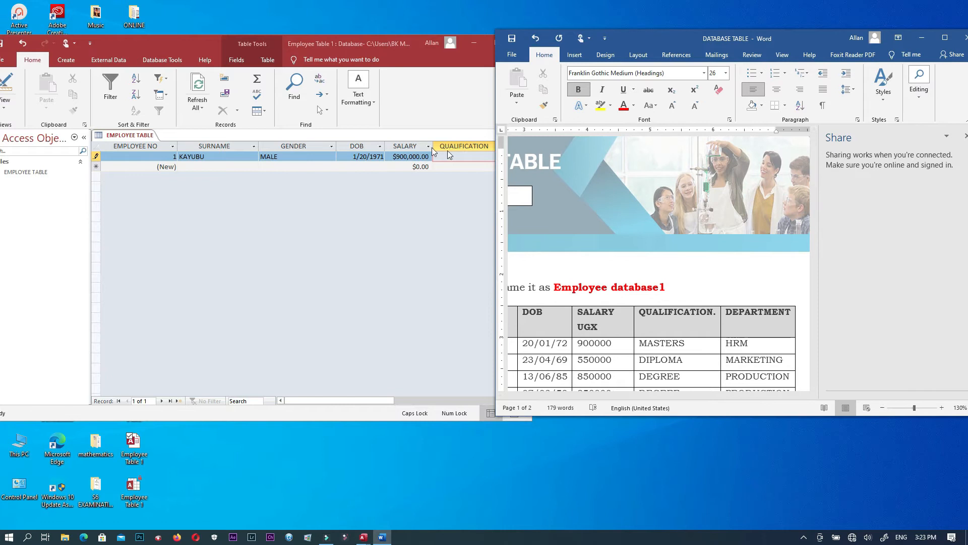
click(482, 83)
text(MASTERS)
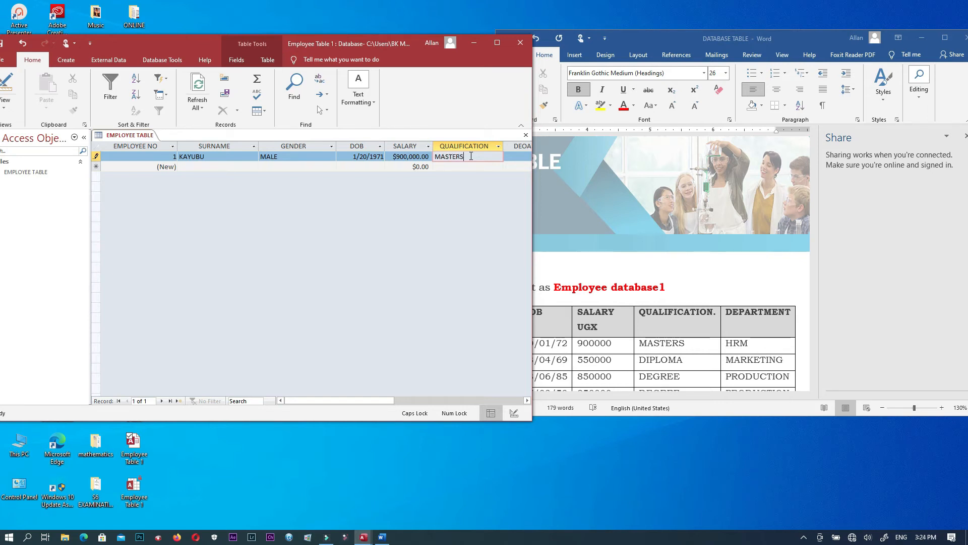
Maximize the Access window, enter HRM as the first employee's department, and save the record
click(499, 44)
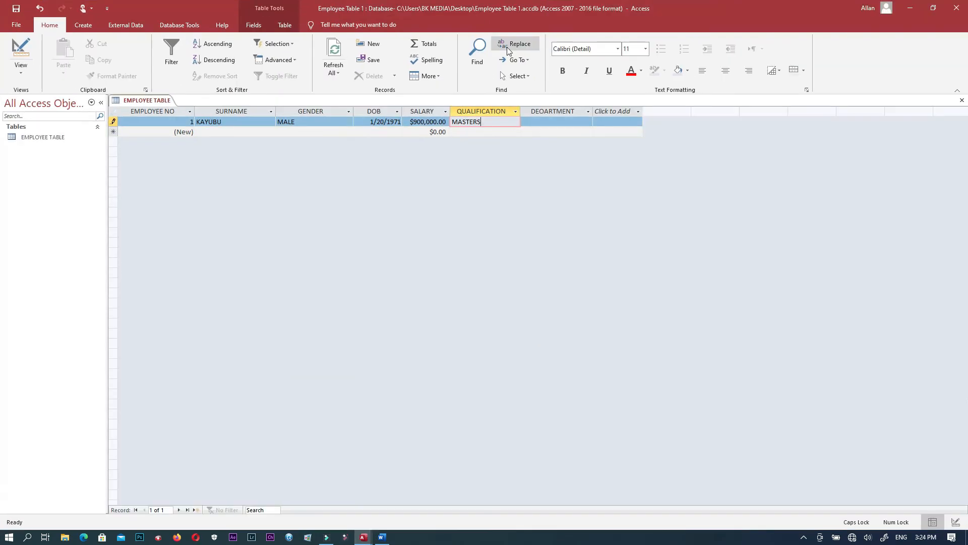
click(549, 124)
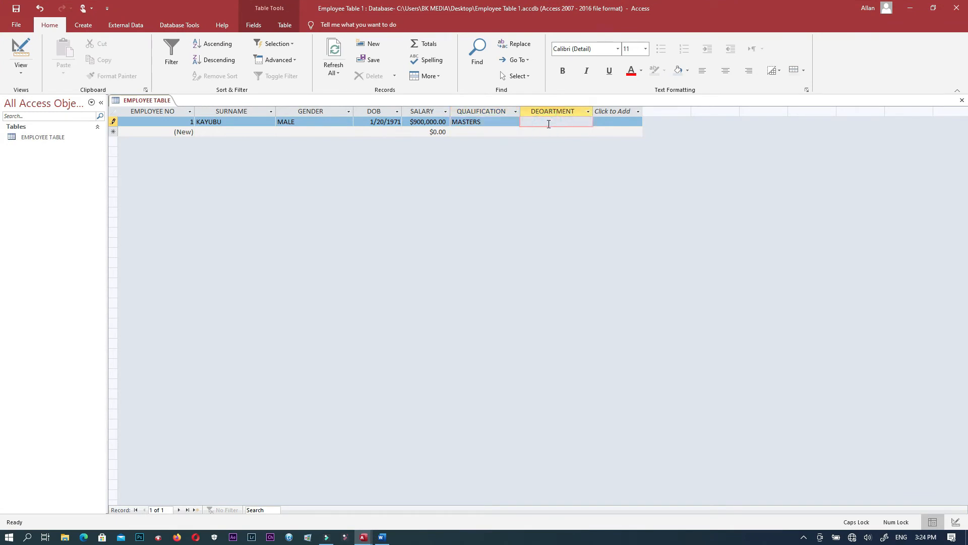
text(HRM)
click(16, 8)
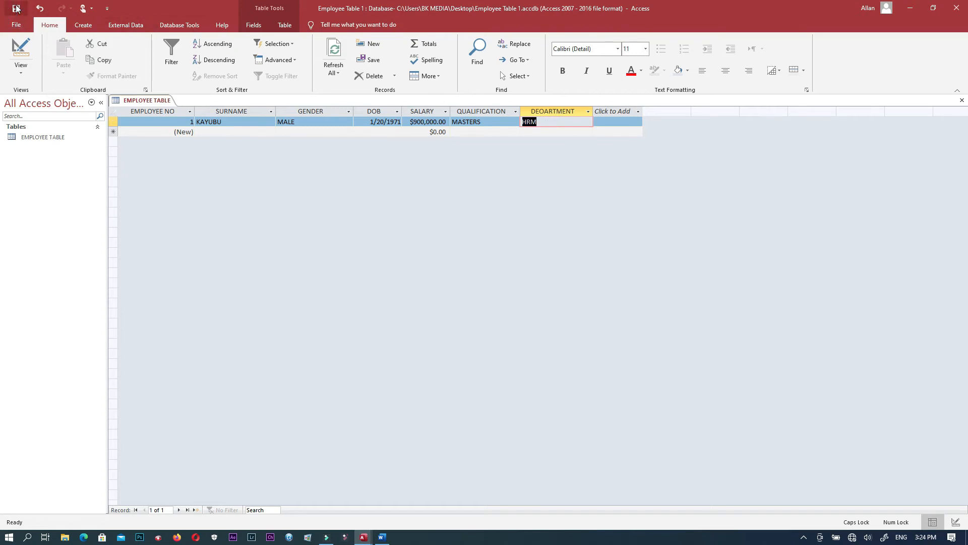
Correct the field name DEOARTMENT to DEPARTMENT in Design View, save the table and return to Datasheet View
click(19, 70)
click(58, 117)
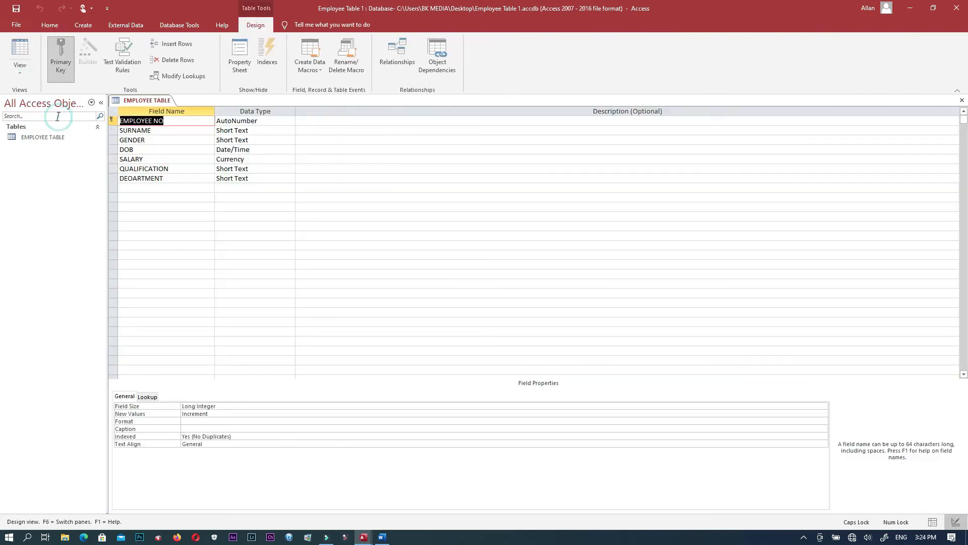
click(133, 179)
key(BackSpace)
text(P)
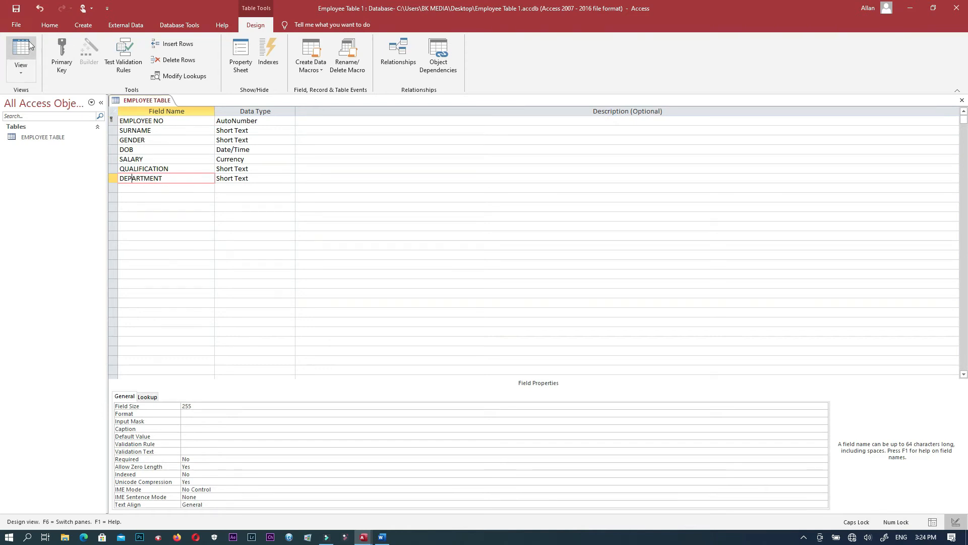
click(19, 10)
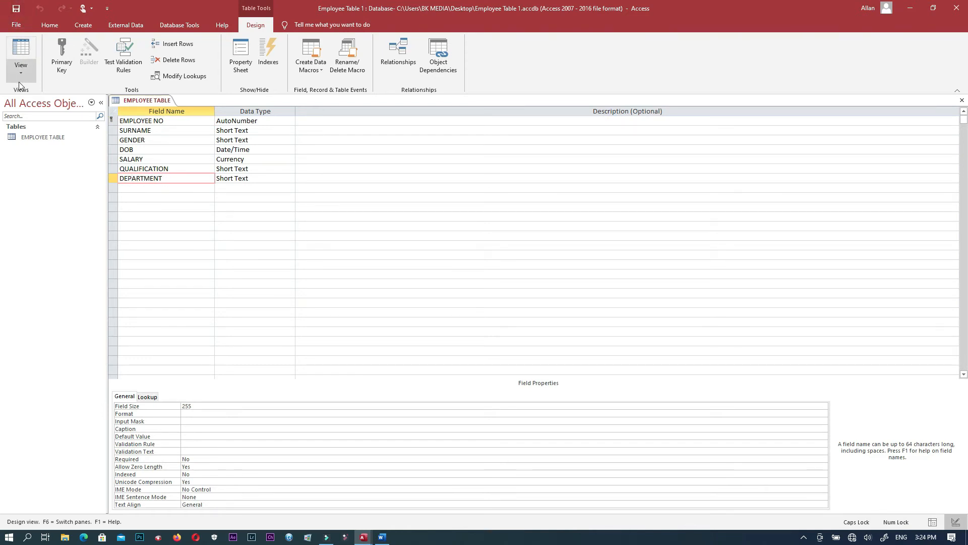
click(21, 76)
click(50, 100)
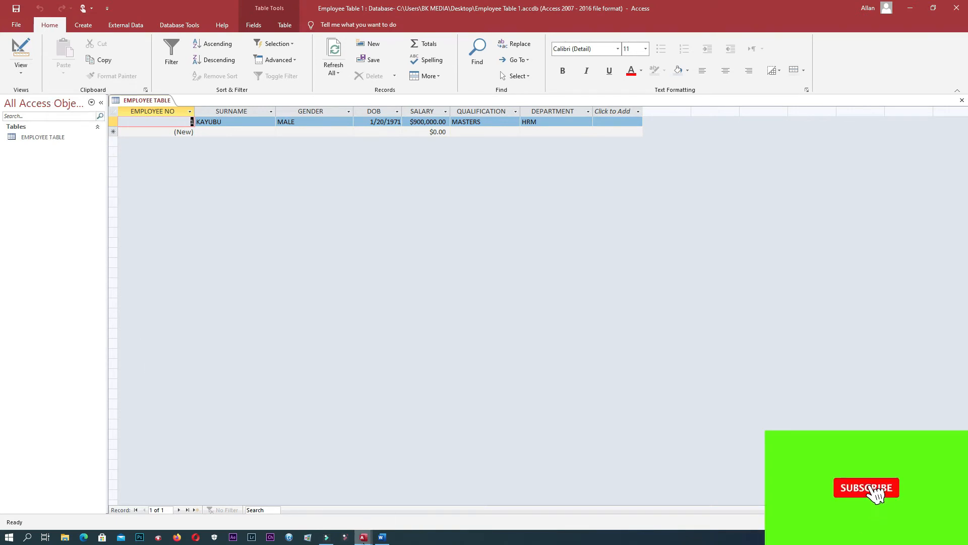
Switch to the other open database, employee, maximize it, save its table and show the records in Datasheet View
mouse_move(363, 541)
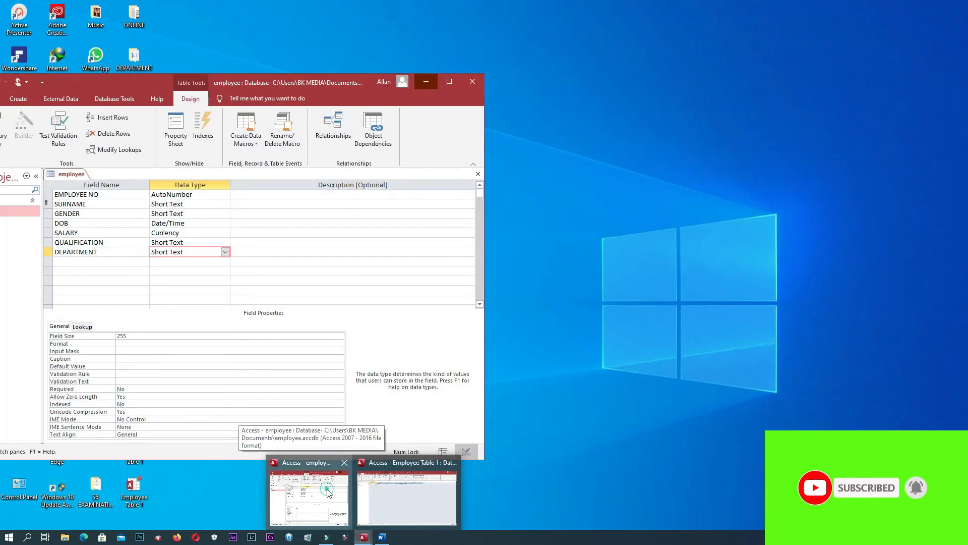
click(327, 490)
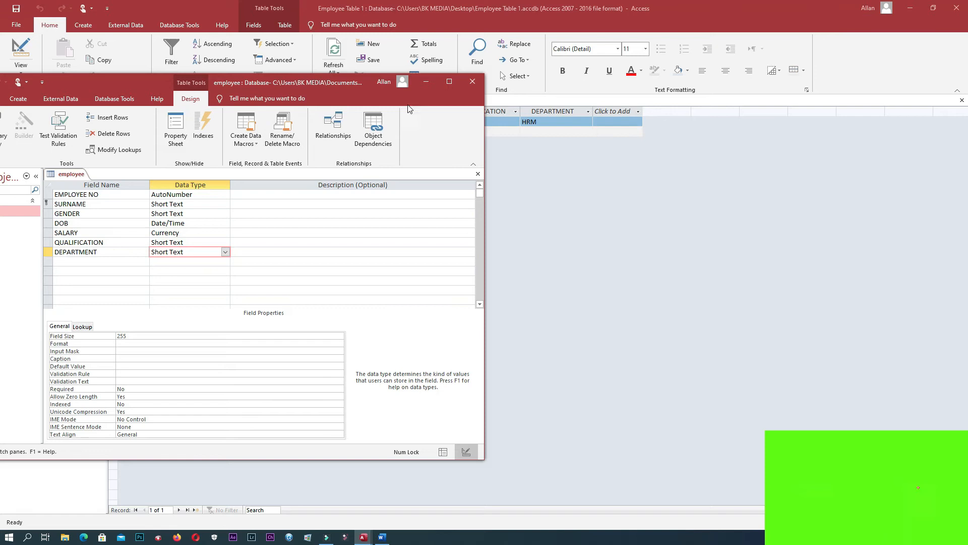
click(450, 81)
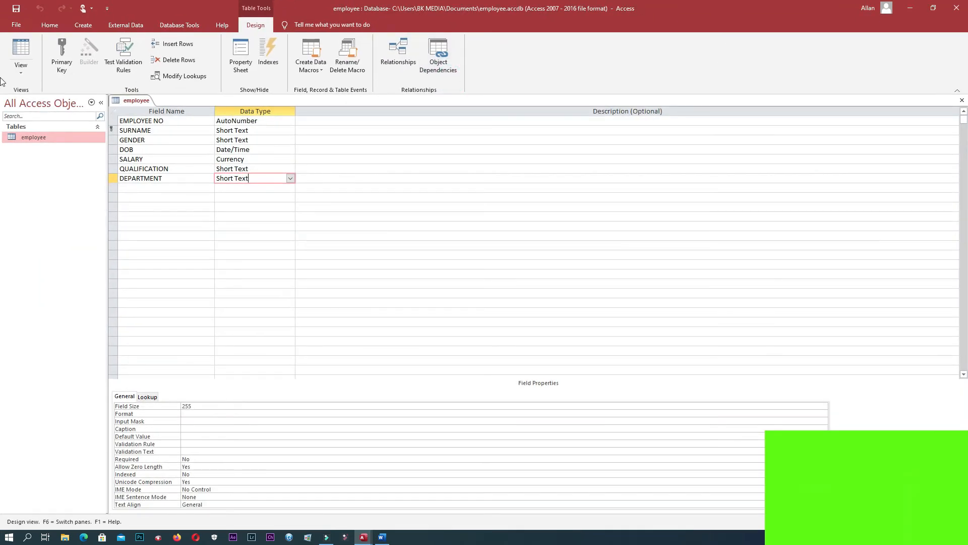
click(15, 9)
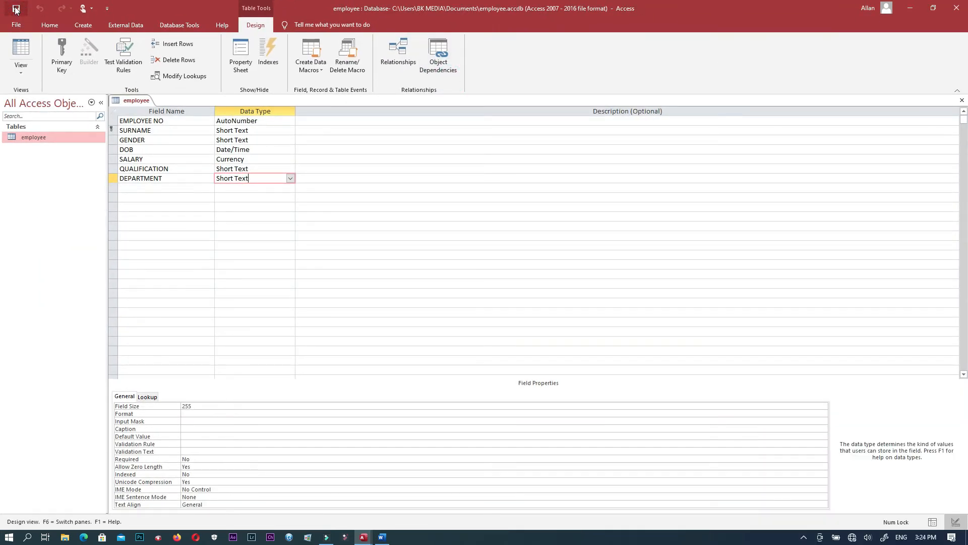
click(16, 76)
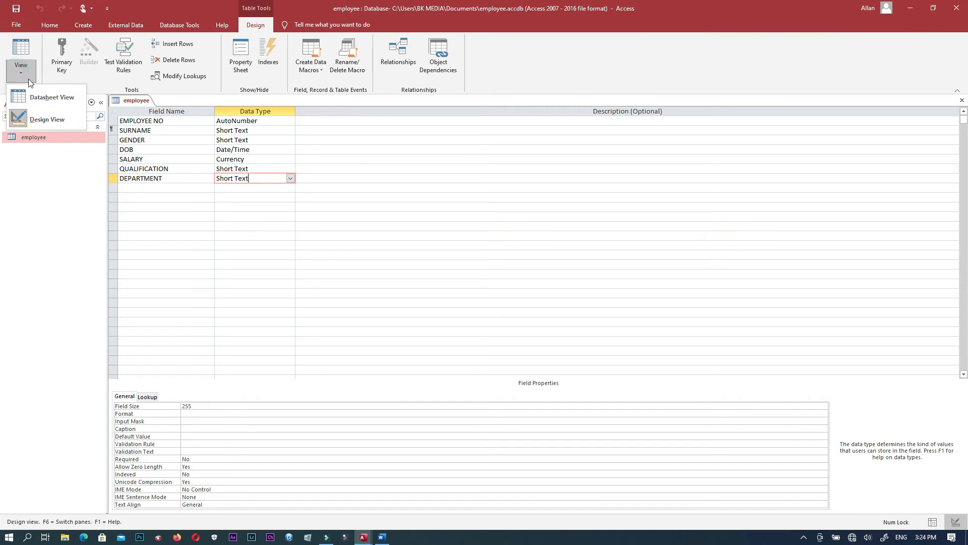
click(50, 96)
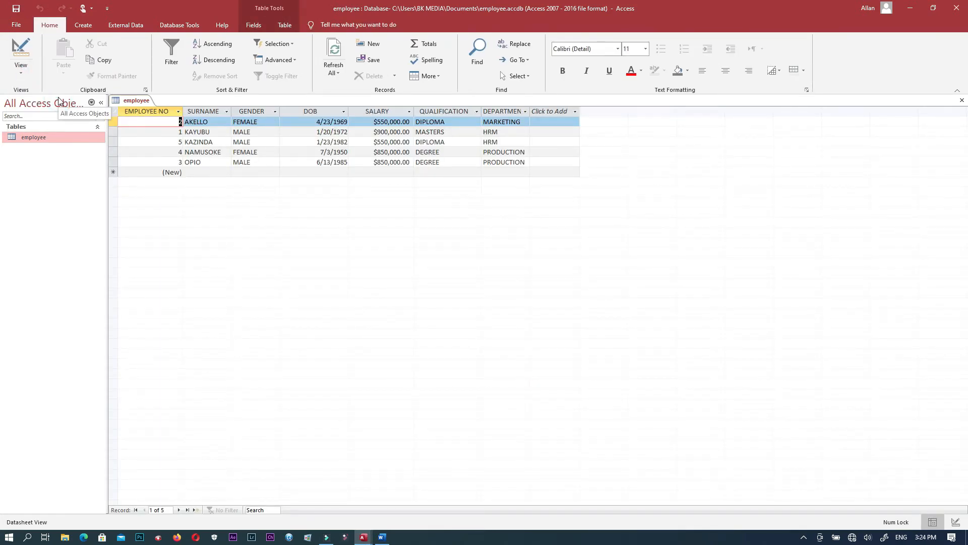
Switch to the Word assignment, maximize it and review the tasks listed below the employee table
click(382, 537)
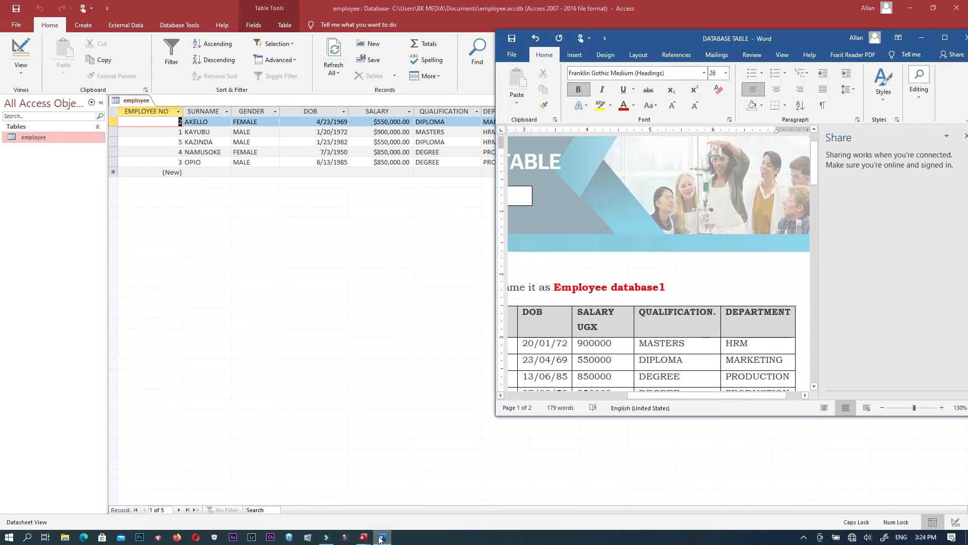
click(945, 38)
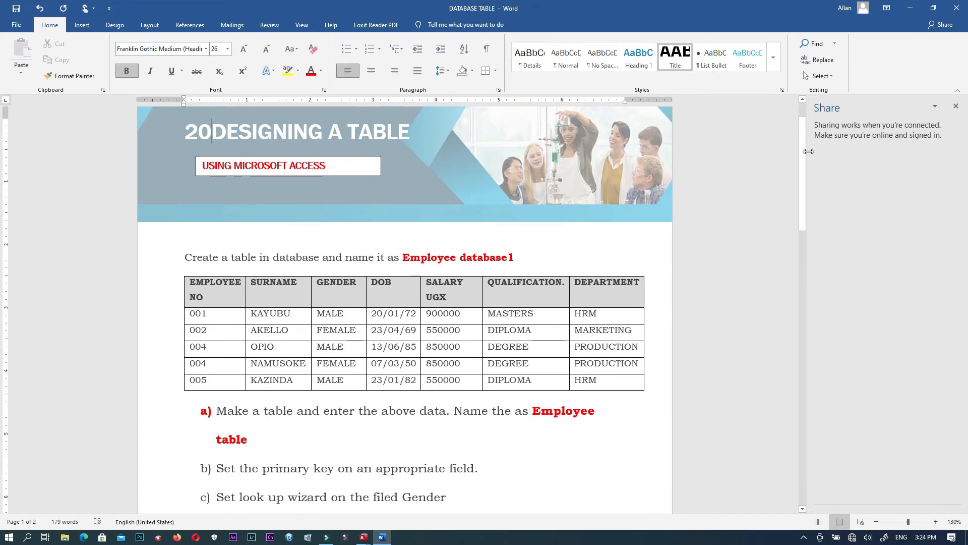
drag(804, 153, 823, 183)
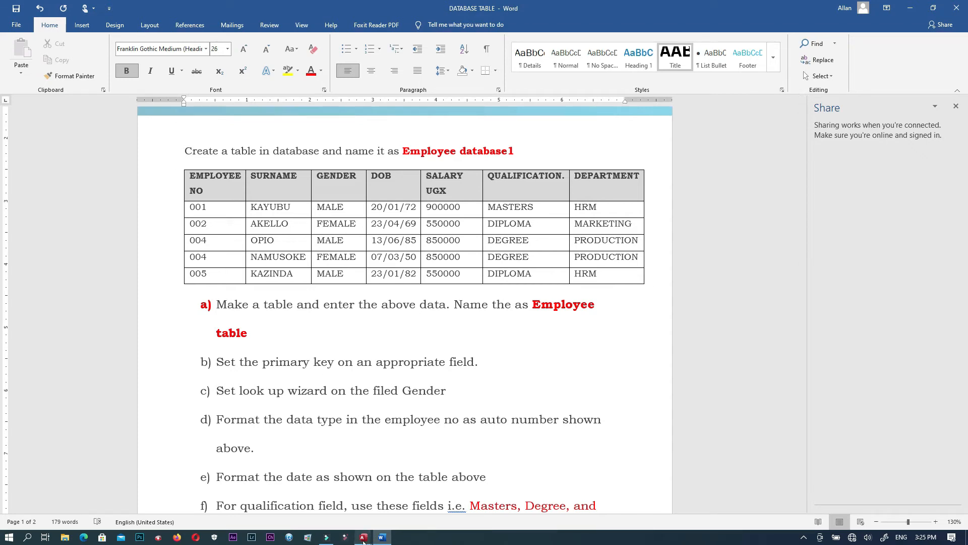
Set the EMPLOYEE NO field's format to 000 in the employee database, save the table and show it in Datasheet View
mouse_move(363, 541)
click(329, 492)
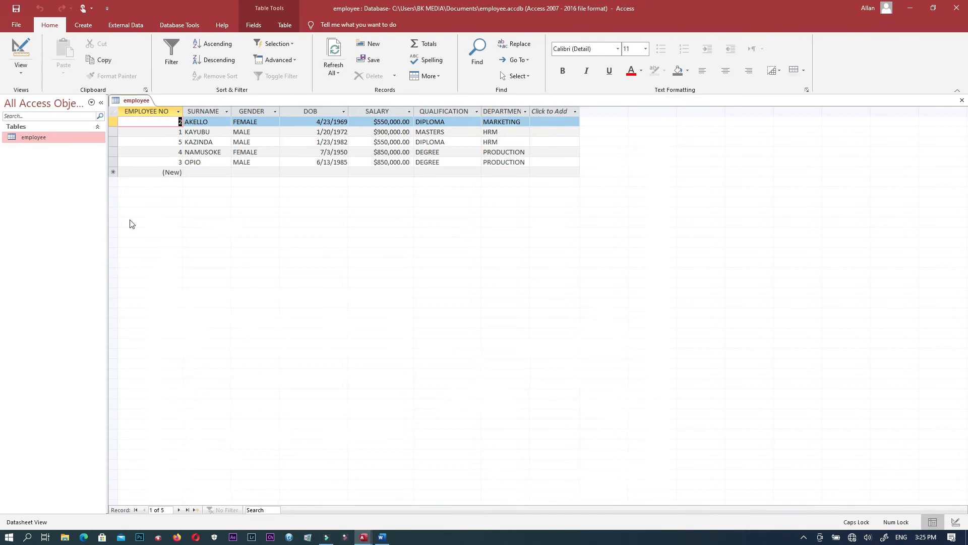
click(21, 70)
click(52, 117)
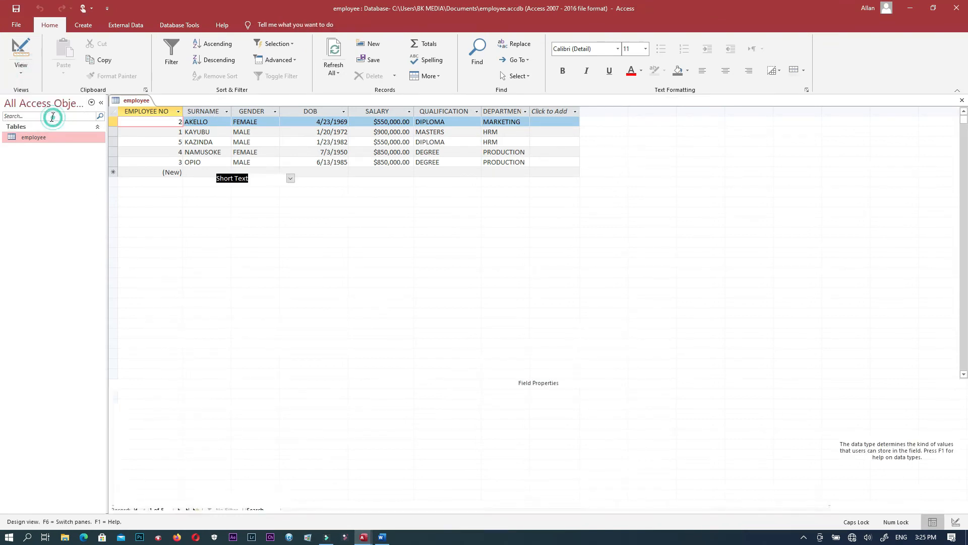
click(184, 121)
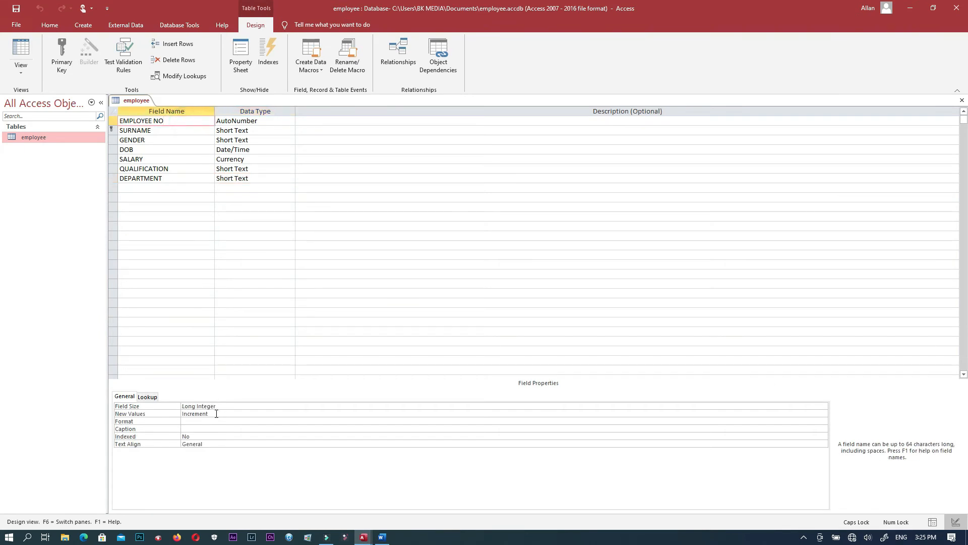
click(212, 422)
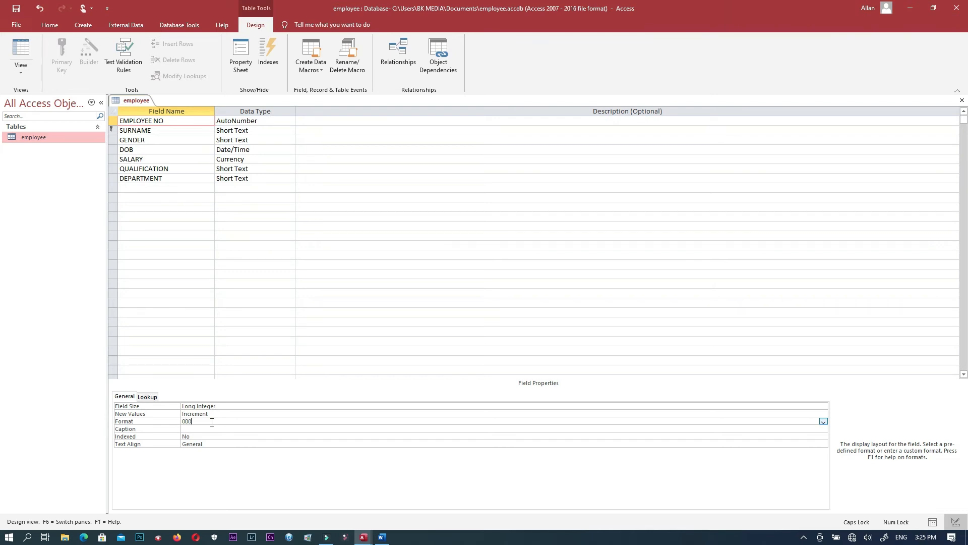
click(15, 9)
click(26, 71)
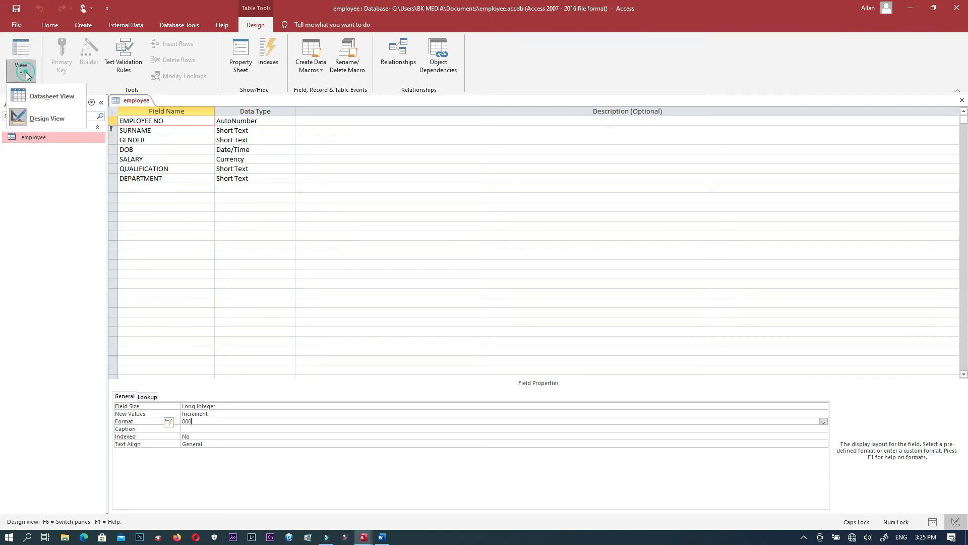
click(51, 96)
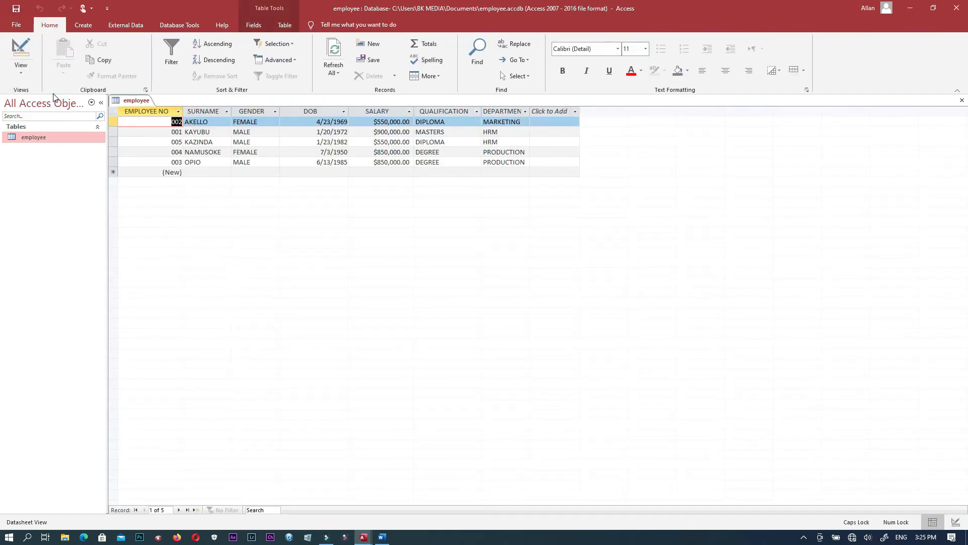
Check the date task in the Word assignment and set the DOB field's format to dd/mm/yy in the employee database's Design View
click(383, 542)
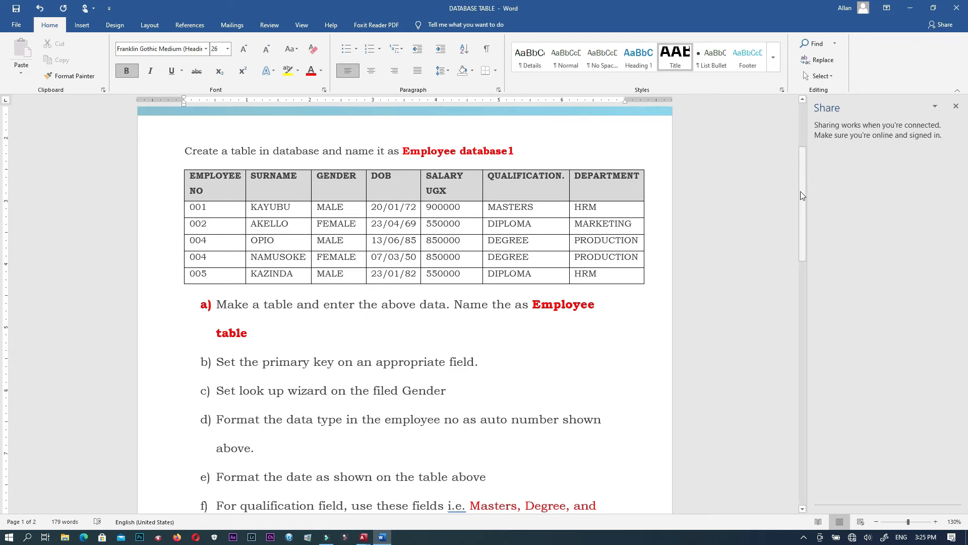
mouse_move(803, 193)
mouse_down()
mouse_move(815, 228)
mouse_move(812, 192)
mouse_up()
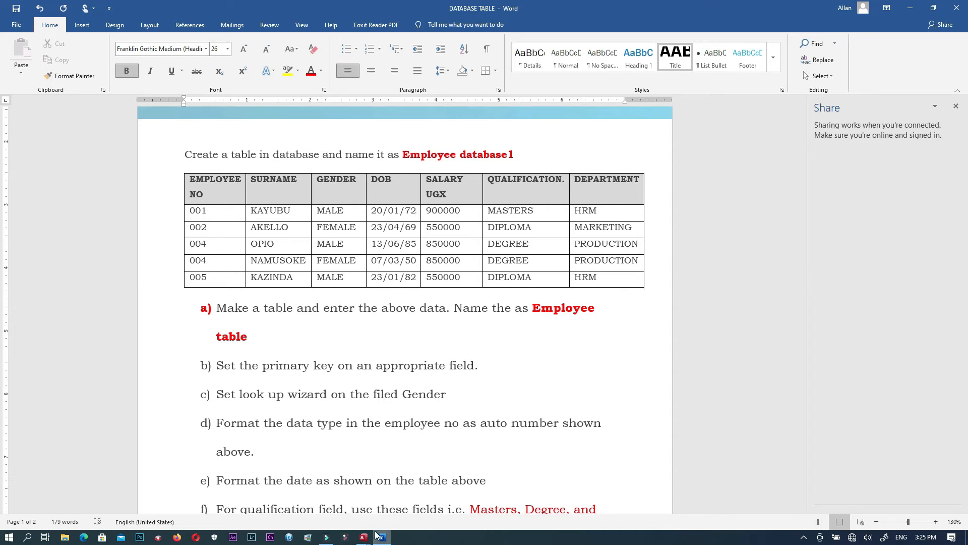
mouse_move(363, 537)
click(337, 503)
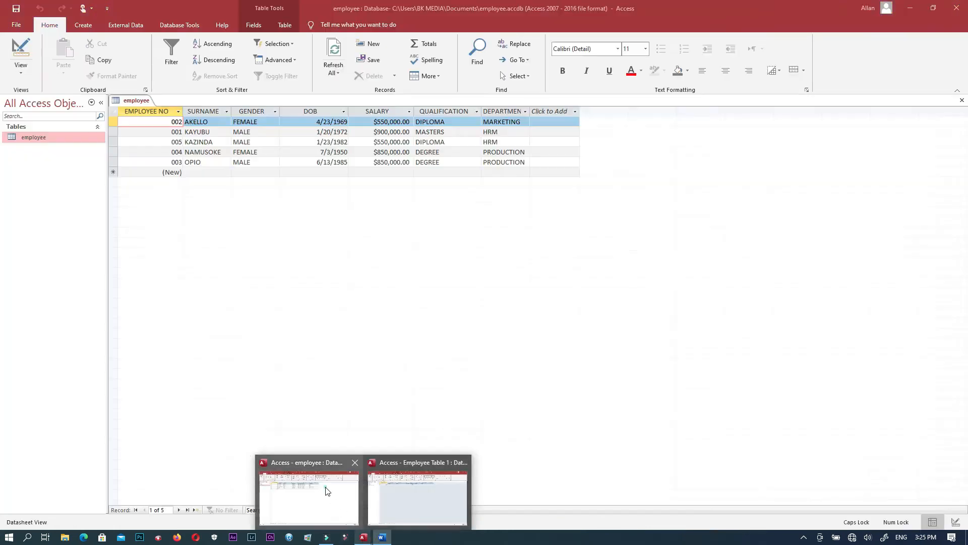
click(14, 73)
click(47, 114)
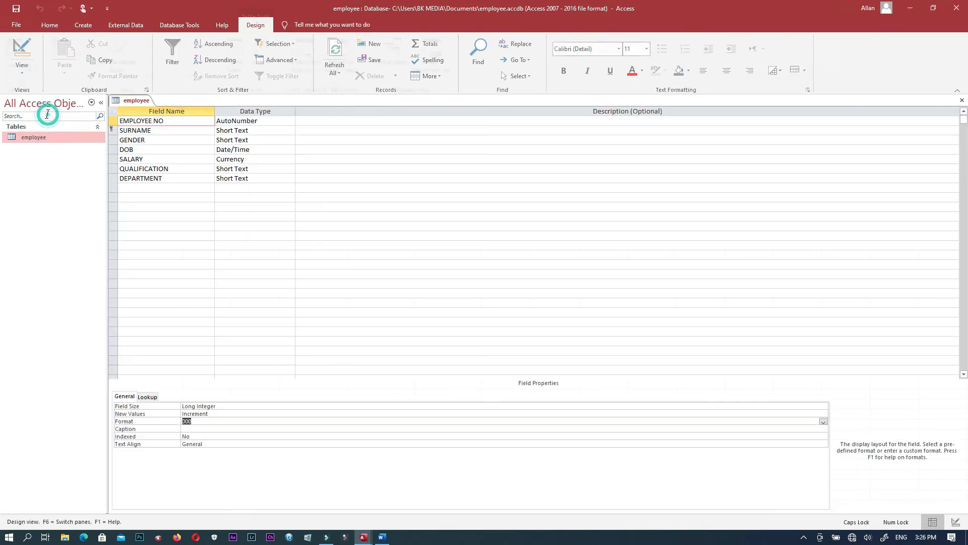
click(176, 149)
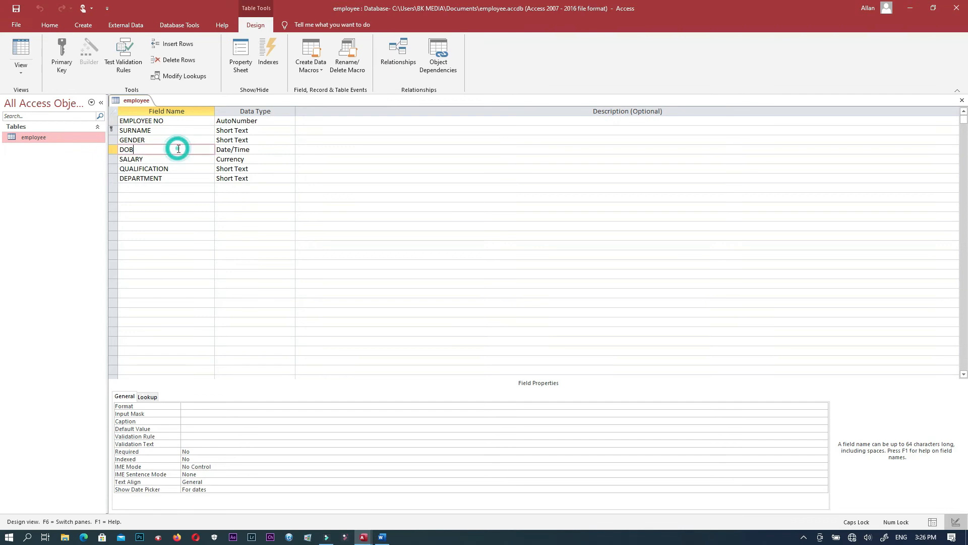
click(197, 406)
key(Caps_Lock)
text(dd)
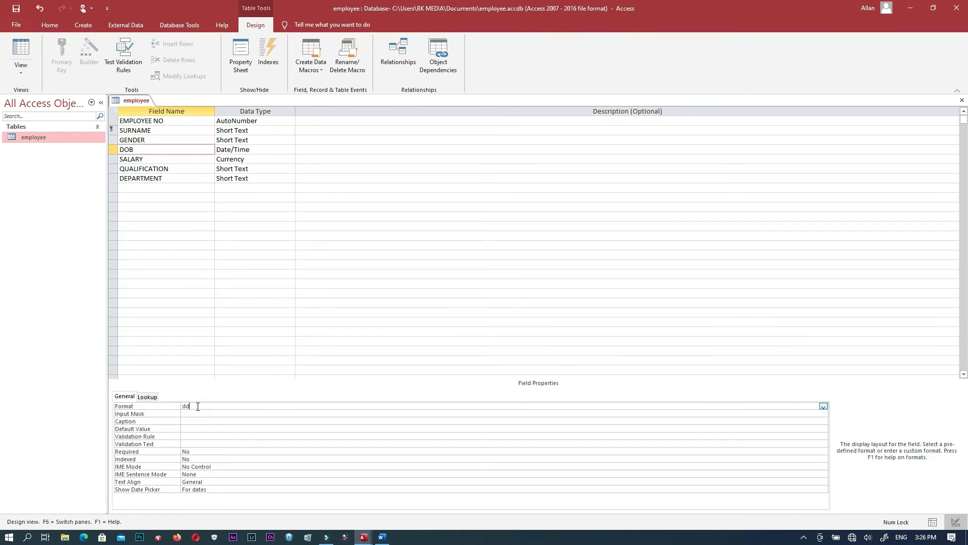
text(/mm/yy)
Save the employee table and show its records in Datasheet View
click(19, 9)
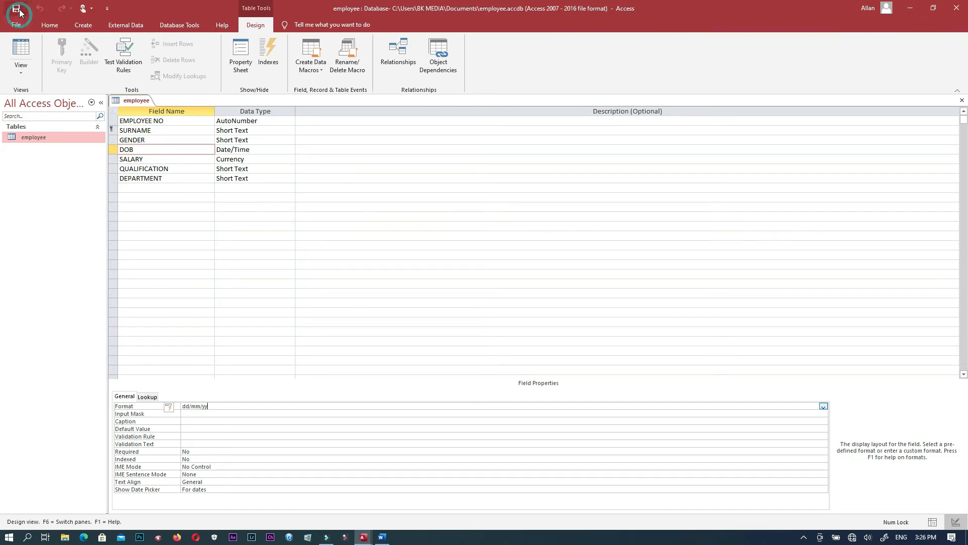
click(22, 74)
click(62, 98)
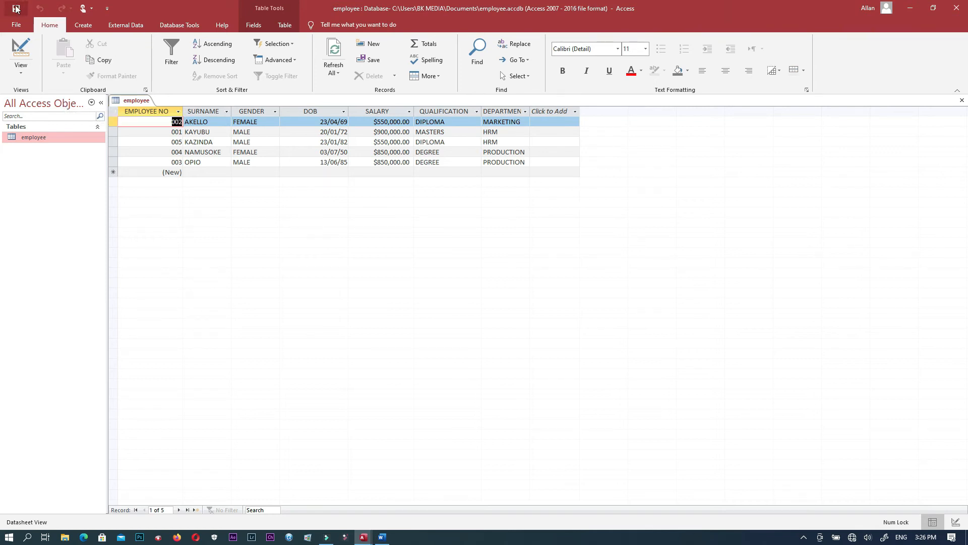
Read the qualification validation and currency tasks in the Word assignment, and reopen the employee table in Design View
click(383, 538)
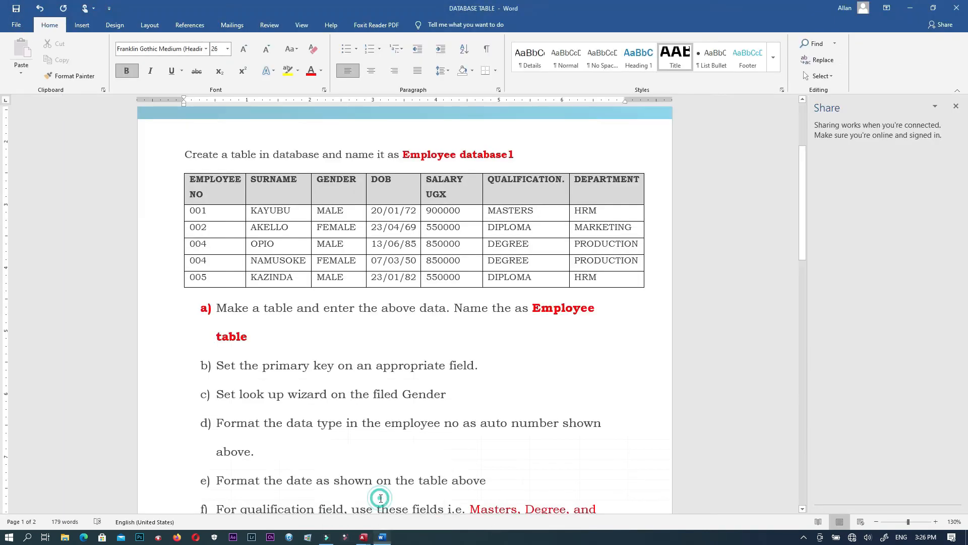
drag(803, 239, 813, 274)
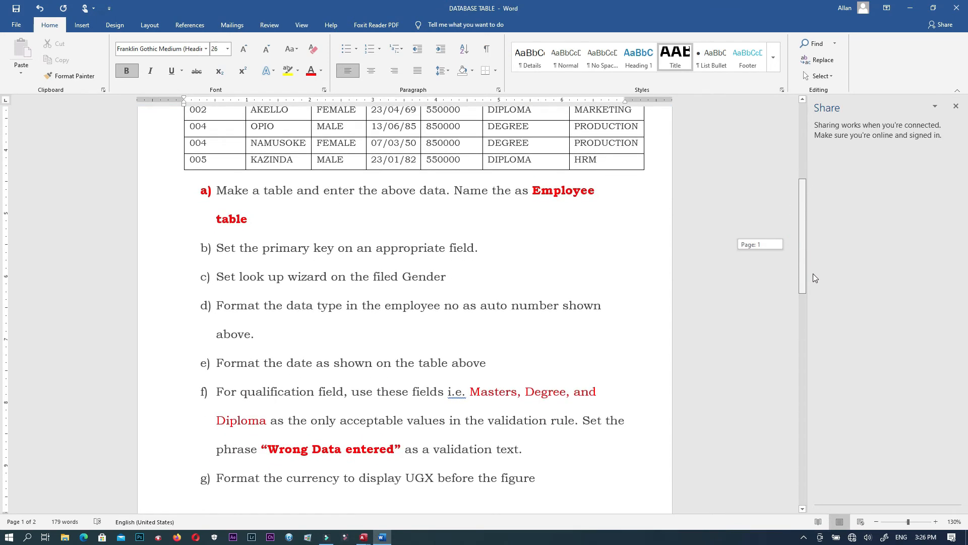
drag(813, 274, 816, 283)
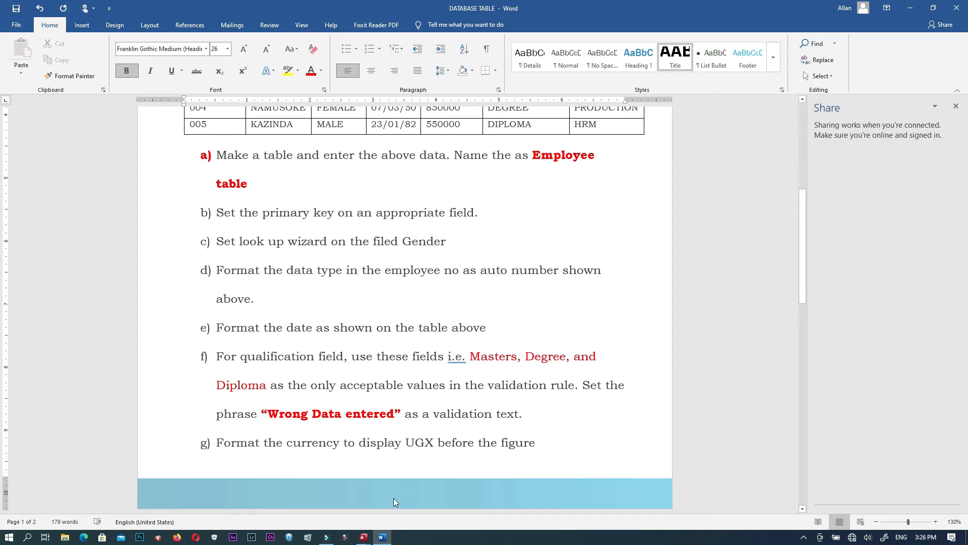
click(366, 536)
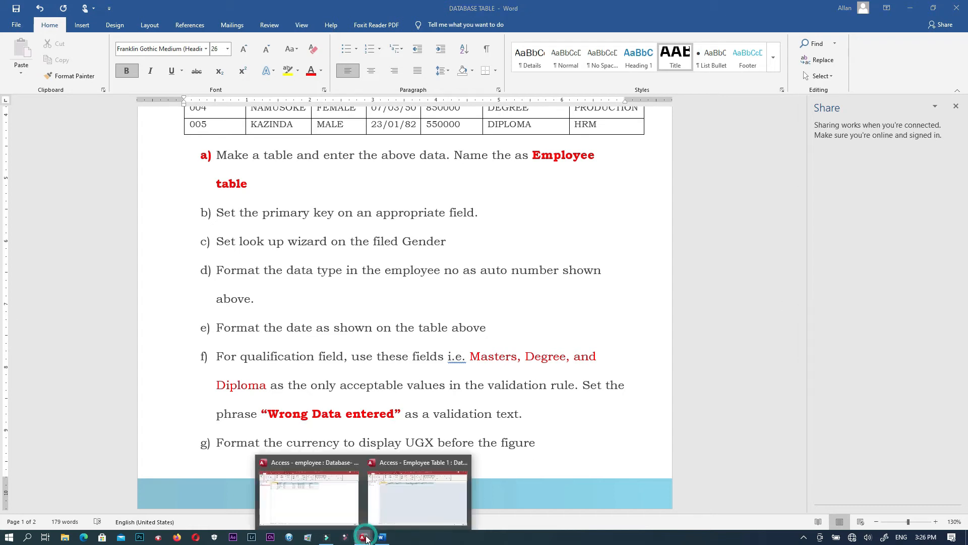
click(335, 500)
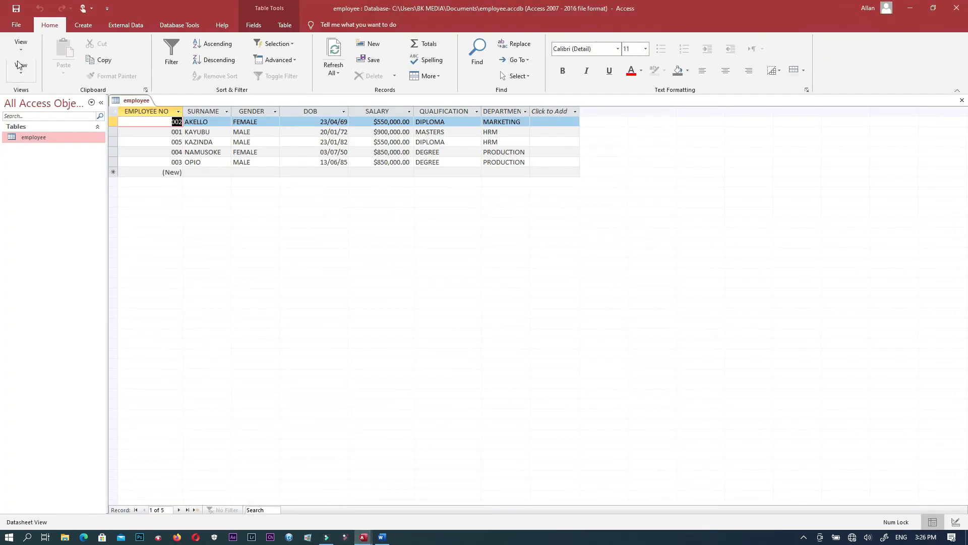
click(23, 72)
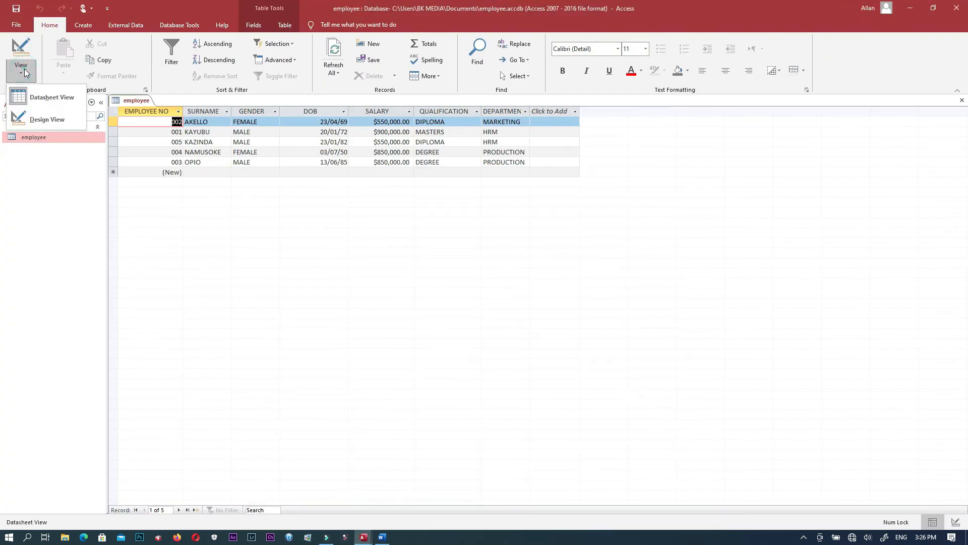
click(57, 121)
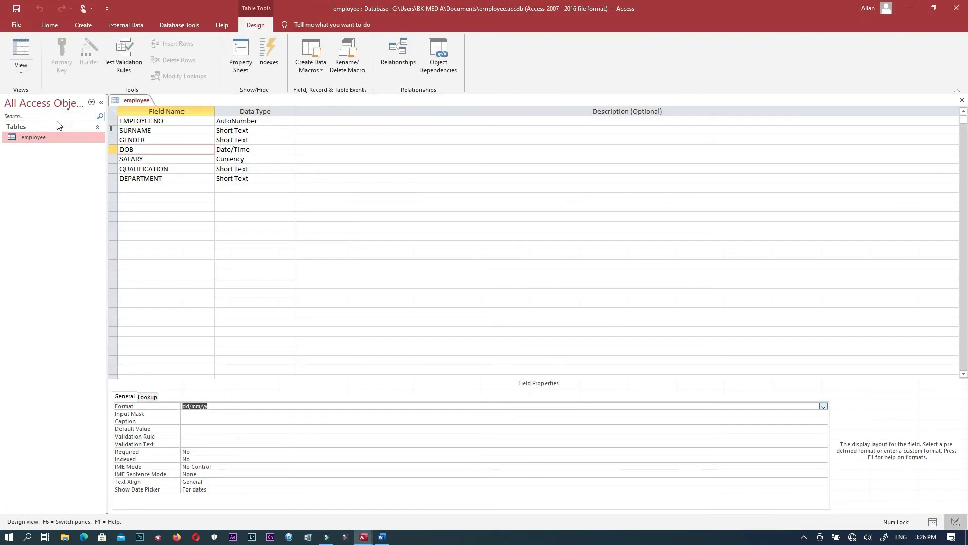
Clear the QUALIFICATION field's existing validation rule and validation text
click(184, 168)
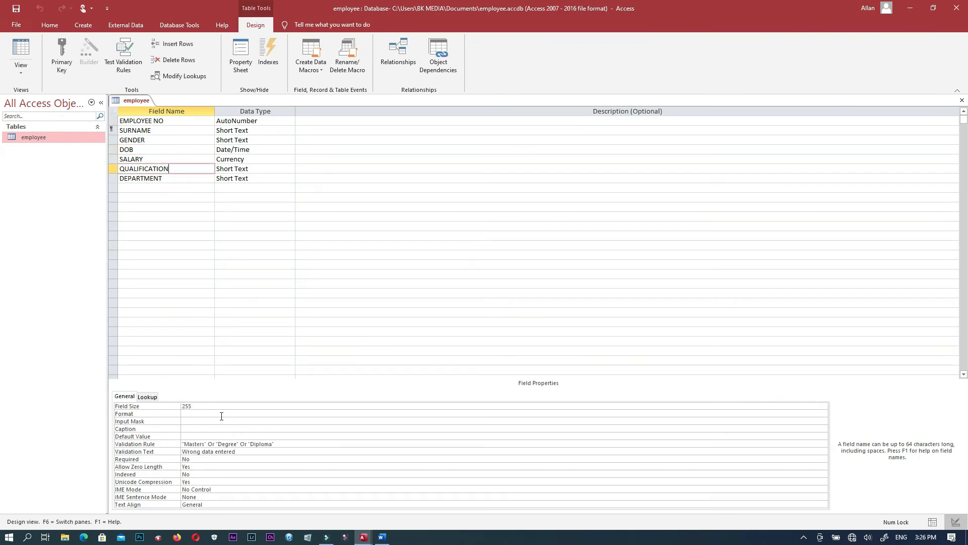
click(279, 444)
key(BackSpace)
key(BackSpace)
key(BackSpace)
key(BackSpace)
key(BackSpace)
key(BackSpace)
key(BackSpace)
key(BackSpace)
key(BackSpace)
key(BackSpace)
key(BackSpace)
key(BackSpace)
key(BackSpace)
key(BackSpace)
key(BackSpace)
key(BackSpace)
key(BackSpace)
key(BackSpace)
key(BackSpace)
key(BackSpace)
key(BackSpace)
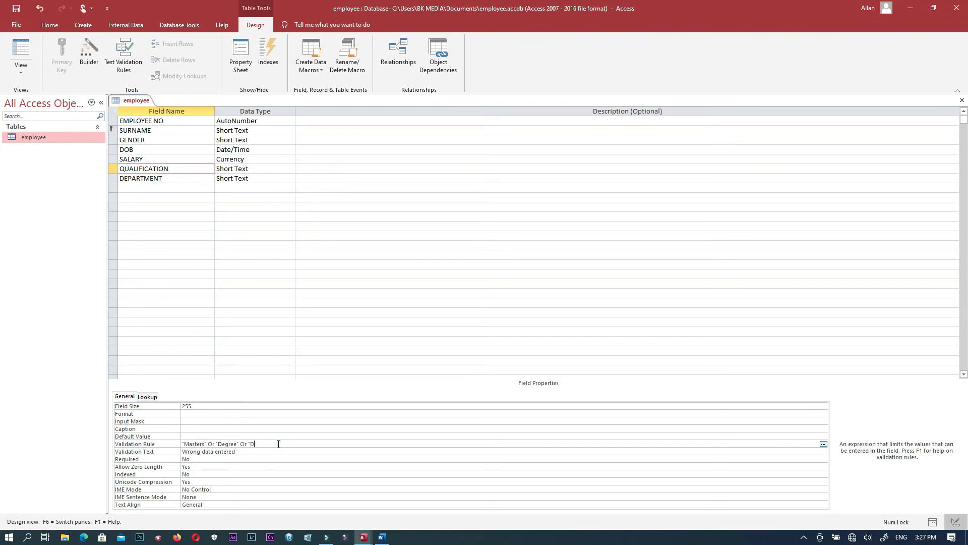
key(BackSpace)
key(BackSpace)
click(246, 451)
key(BackSpace)
key(BackSpace)
key(BackSpace)
key(BackSpace)
key(BackSpace)
key(BackSpace)
key(BackSpace)
key(BackSpace)
key(BackSpace)
key(BackSpace)
key(BackSpace)
key(BackSpace)
key(BackSpace)
key(BackSpace)
key(BackSpace)
key(BackSpace)
key(BackSpace)
key(BackSpace)
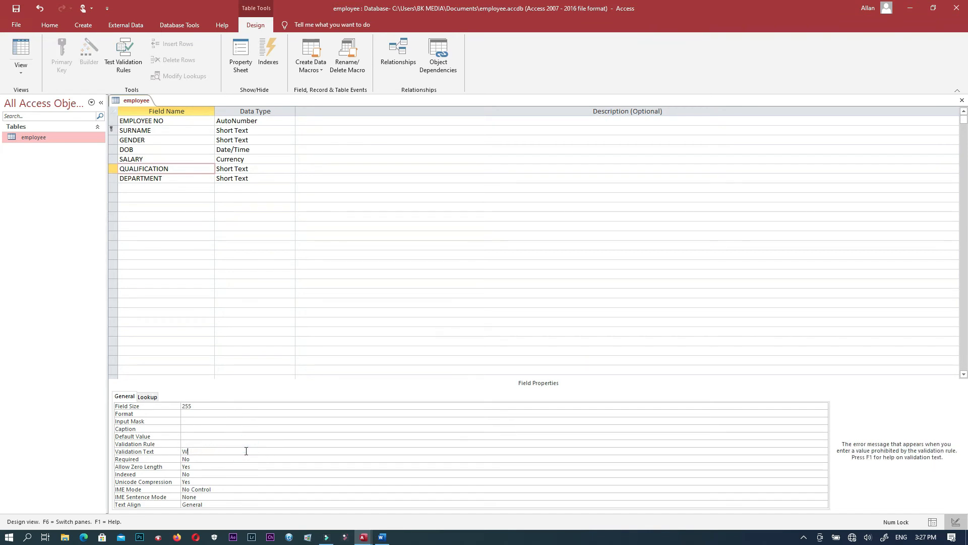
Set QUALIFICATION's validation rule to "Masters" Or "Degree" Or "Diploma" with validation text Wrong data entered, save, and show the table in Datasheet View
click(212, 443)
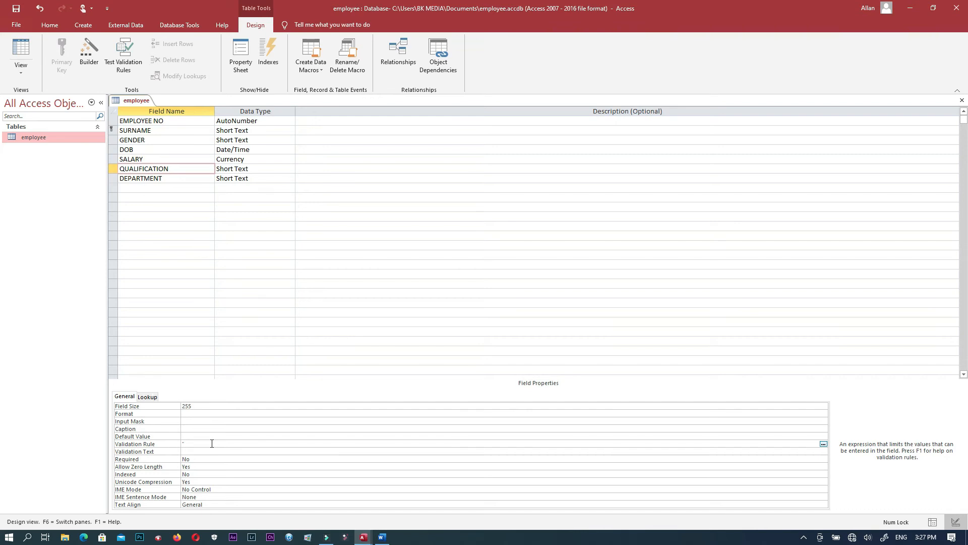
text("Masters" or "Degree" or)
text("Diploma)
click(212, 451)
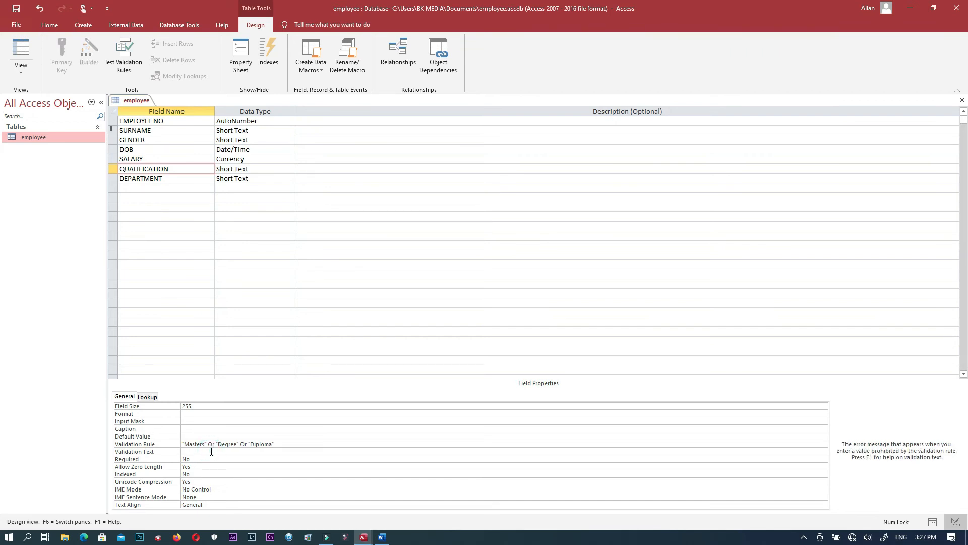
text(Wrong data entered)
click(17, 9)
click(24, 68)
click(52, 95)
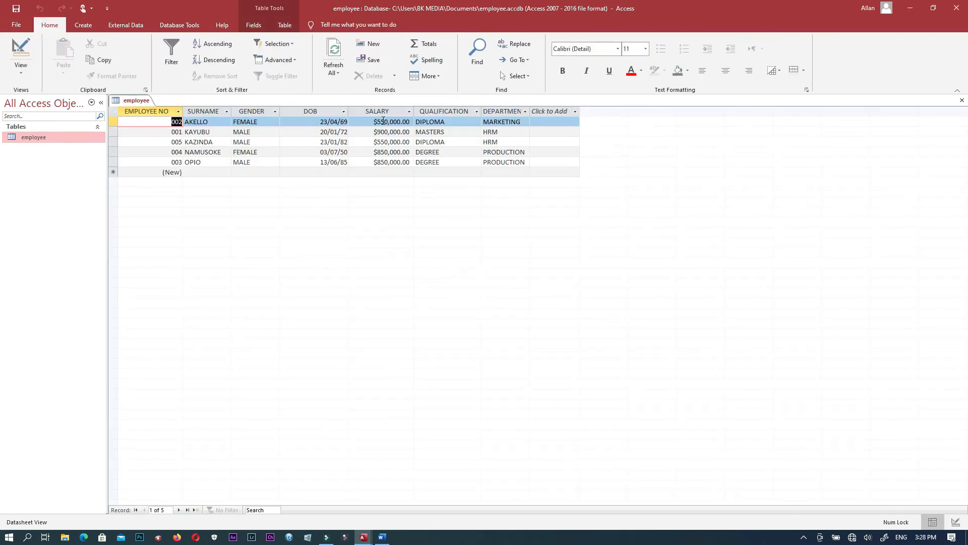
Try to change the last record's qualification to CERTIFICATE to test the validation rule
click(444, 161)
key(BackSpace)
key(BackSpace)
key(BackSpace)
key(BackSpace)
key(BackSpace)
key(BackSpace)
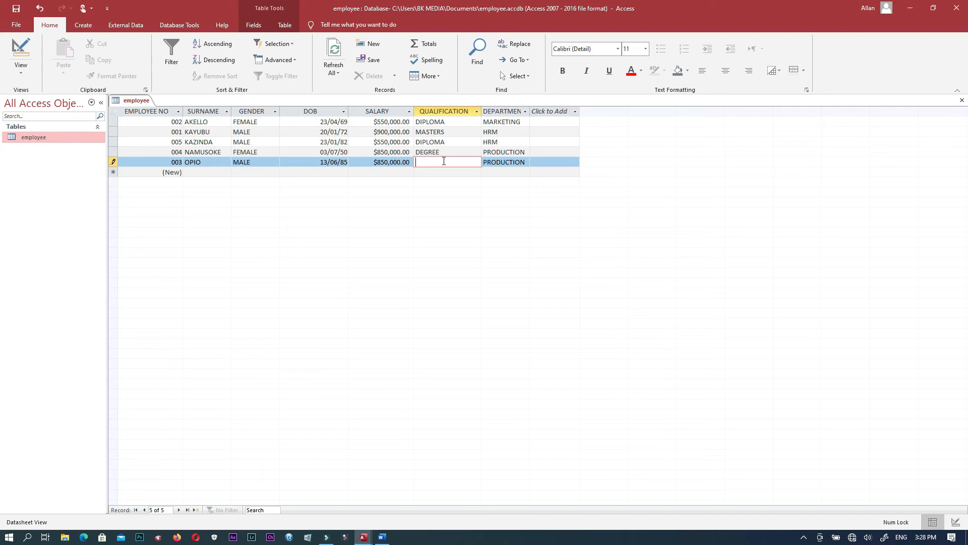
key(Caps_Lock)
text(CERTIFICATE)
key(Return)
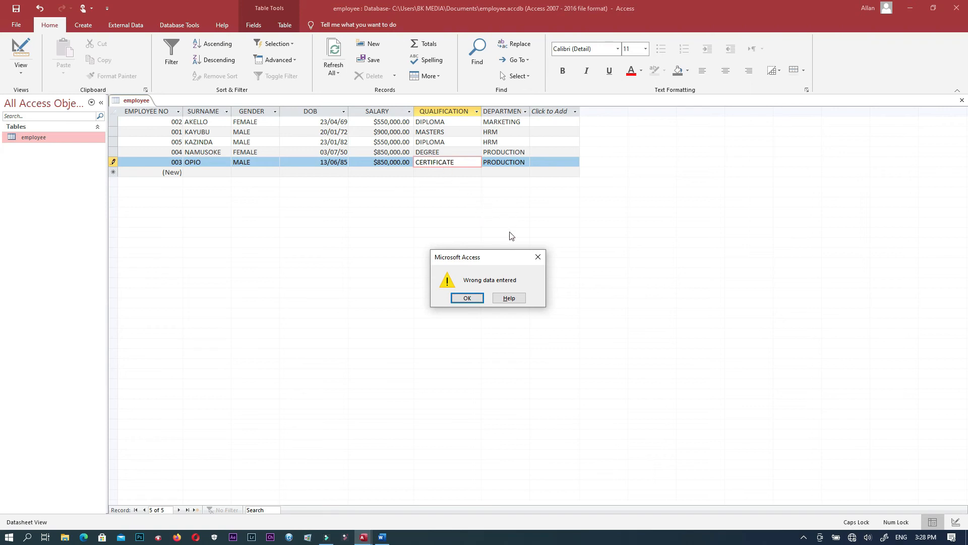
click(536, 258)
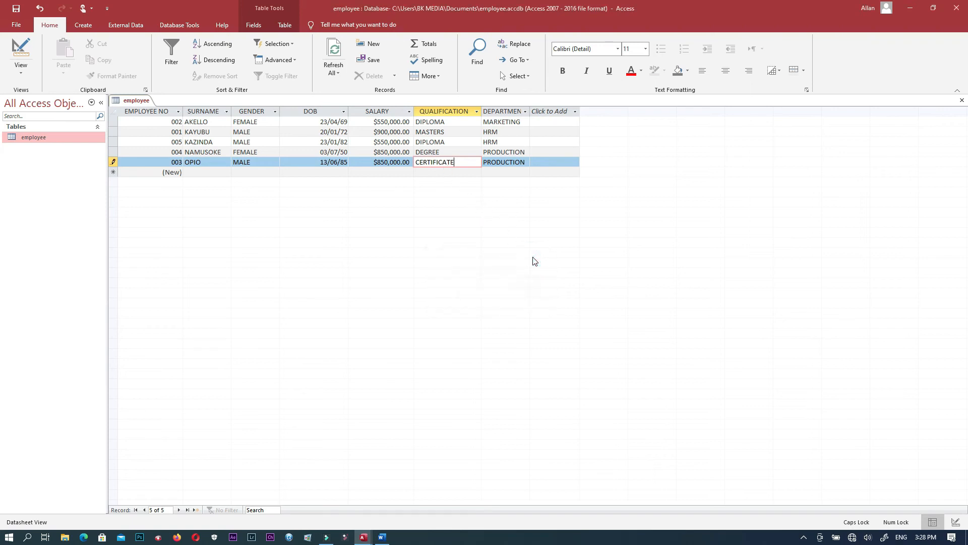
Set the last record's qualification back to DEGREE and save the record
key(BackSpace)
key(BackSpace)
key(BackSpace)
key(BackSpace)
key(BackSpace)
key(BackSpace)
key(BackSpace)
key(BackSpace)
key(BackSpace)
key(BackSpace)
key(BackSpace)
text(dEGREE)
key(BackSpace)
key(BackSpace)
key(BackSpace)
key(BackSpace)
key(BackSpace)
key(BackSpace)
text(F)
key(BackSpace)
text(DEGREE)
click(507, 162)
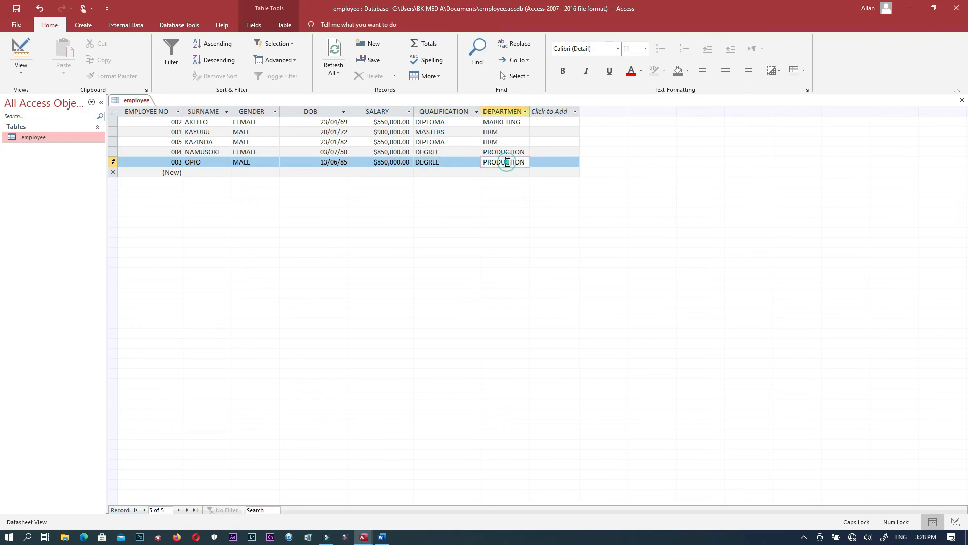
click(14, 8)
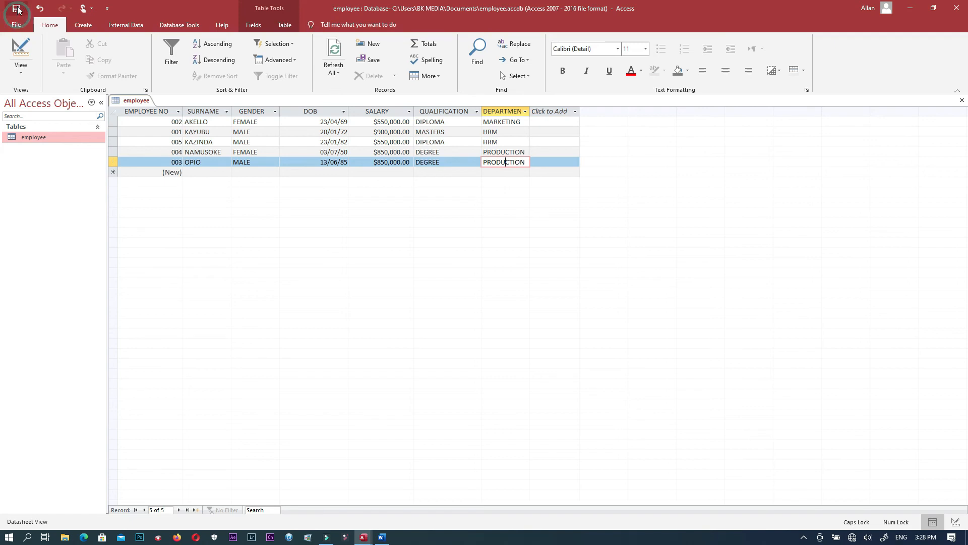
Check the currency task in the Word assignment and set the SALARY field's format to "UGX" #,### in the employee table's Design View
click(20, 76)
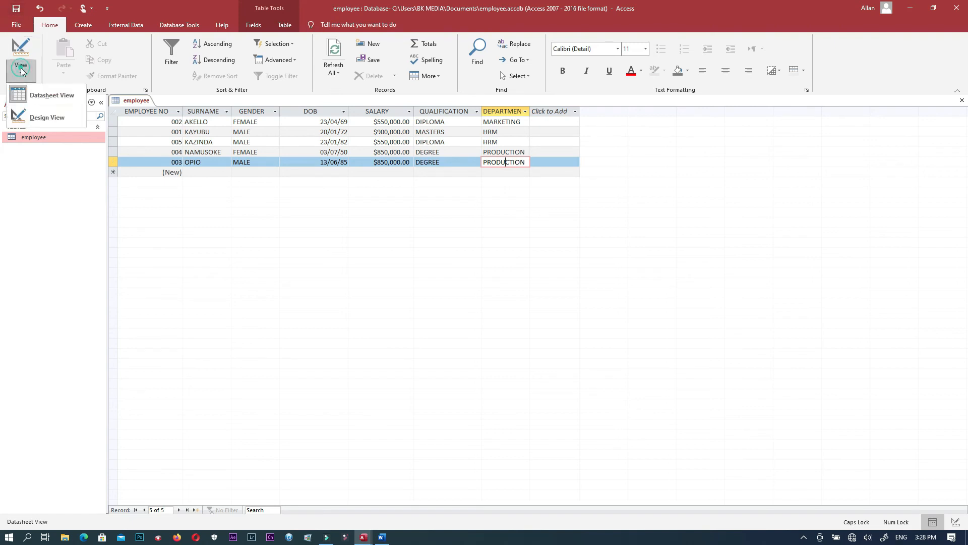
click(46, 119)
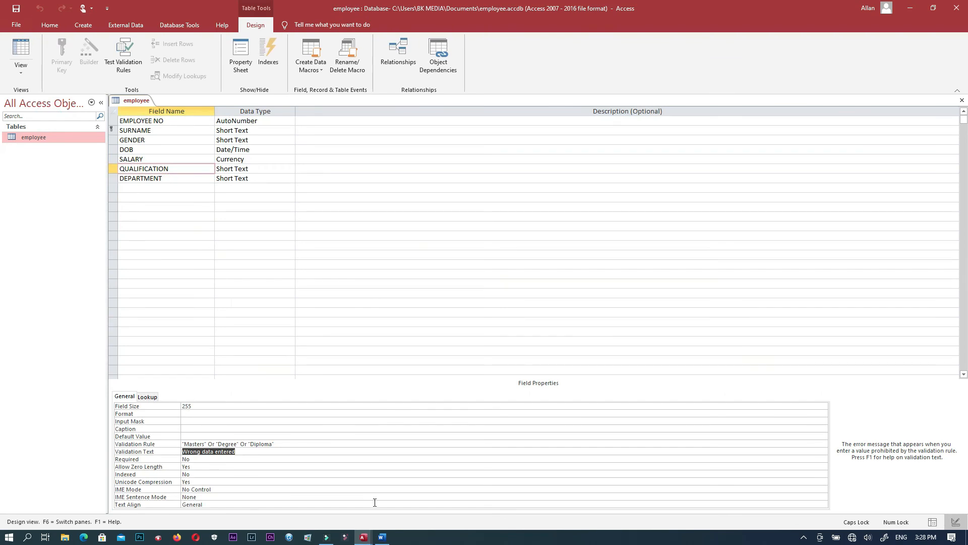
click(382, 537)
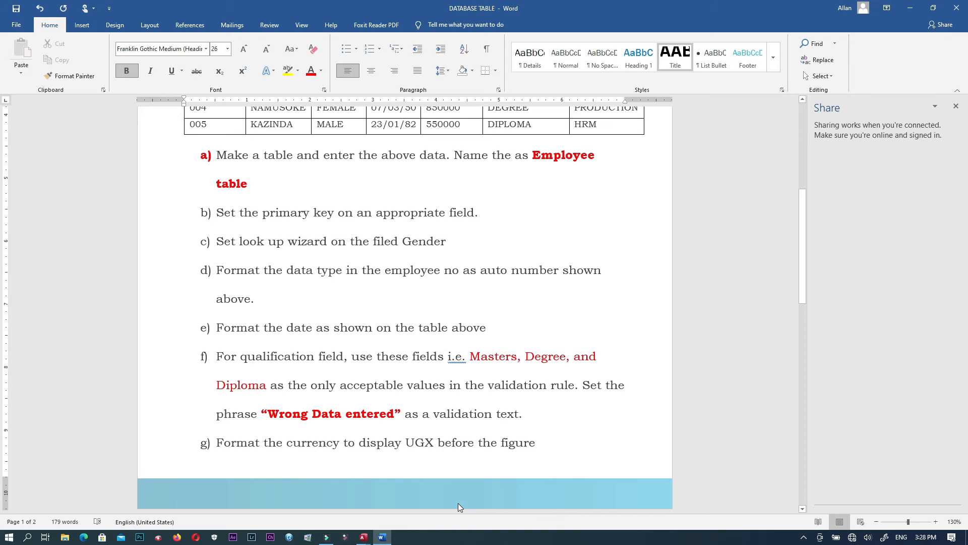
mouse_move(364, 534)
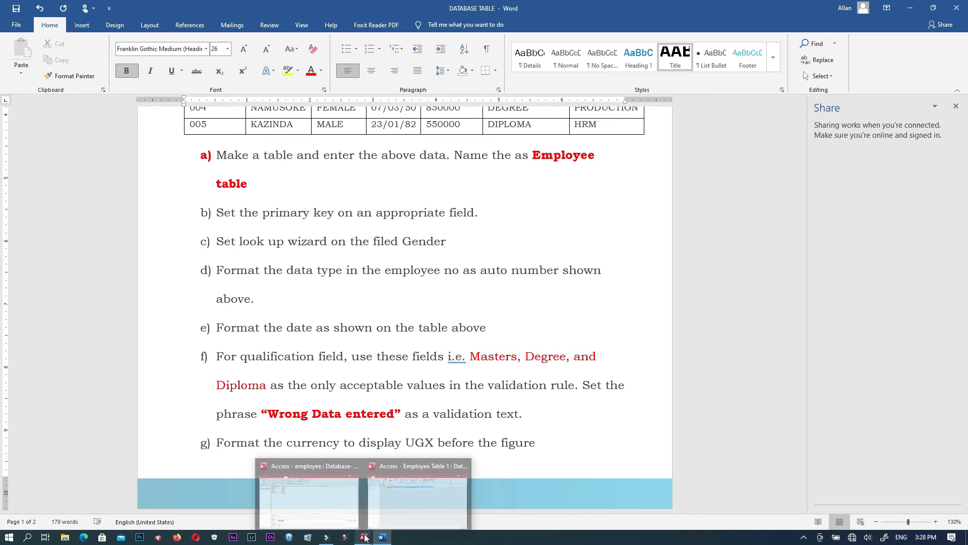
click(333, 497)
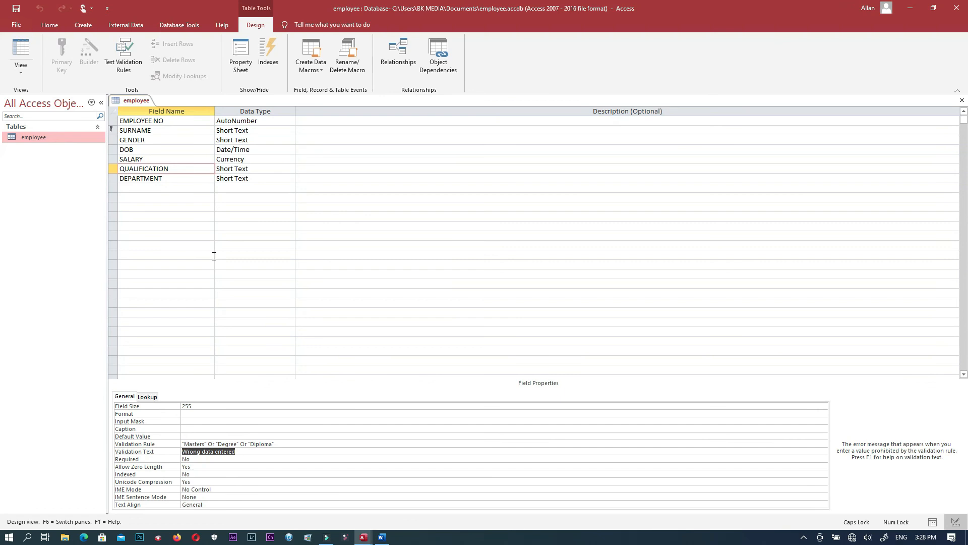
click(168, 160)
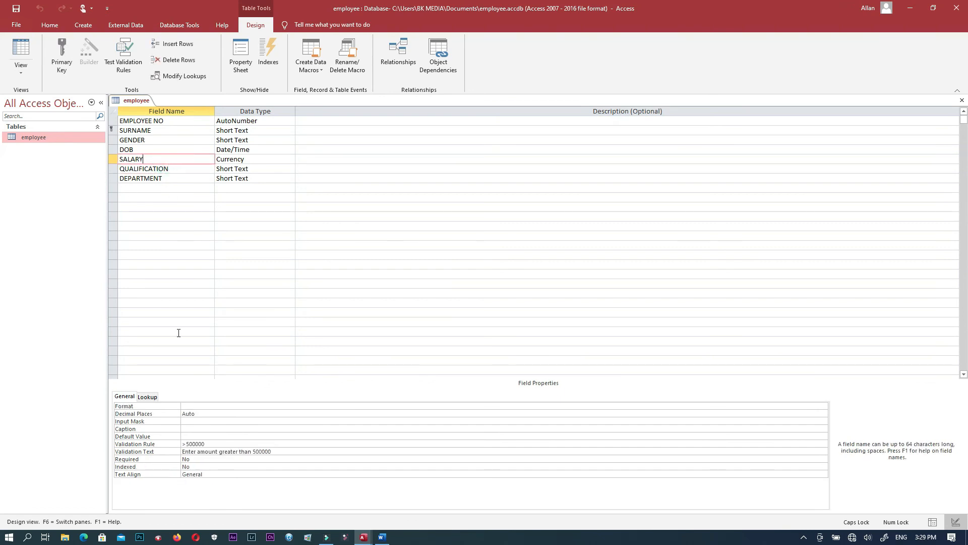
click(196, 406)
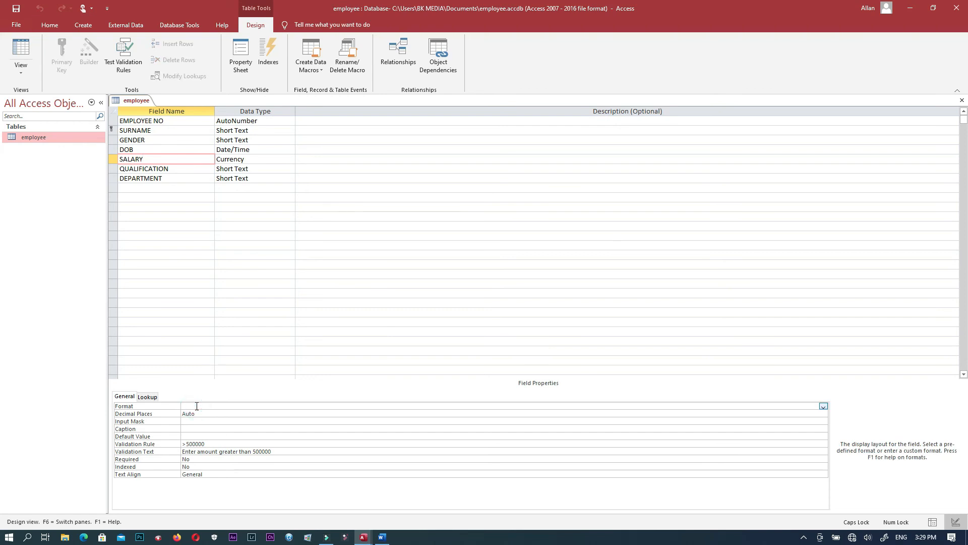
text(')
text(UG)
text(X" #)
text(,###)
Copy the SALARY field's format expression "UGX "#,### and paste it on a new line below task h in the Word document
drag(219, 406, 180, 409)
right_click(195, 405)
click(217, 406)
drag(215, 406, 179, 407)
right_click(190, 409)
click(166, 448)
click(383, 537)
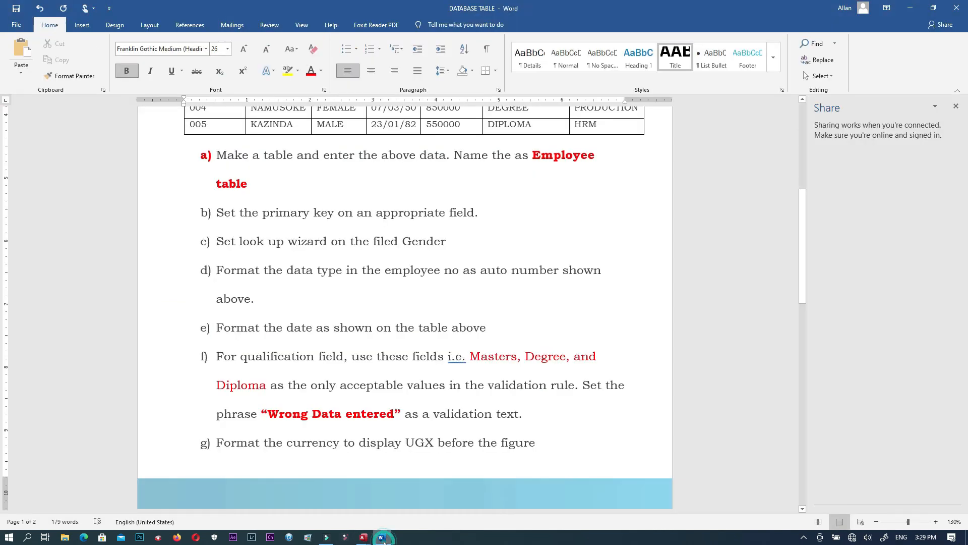
drag(801, 256, 808, 385)
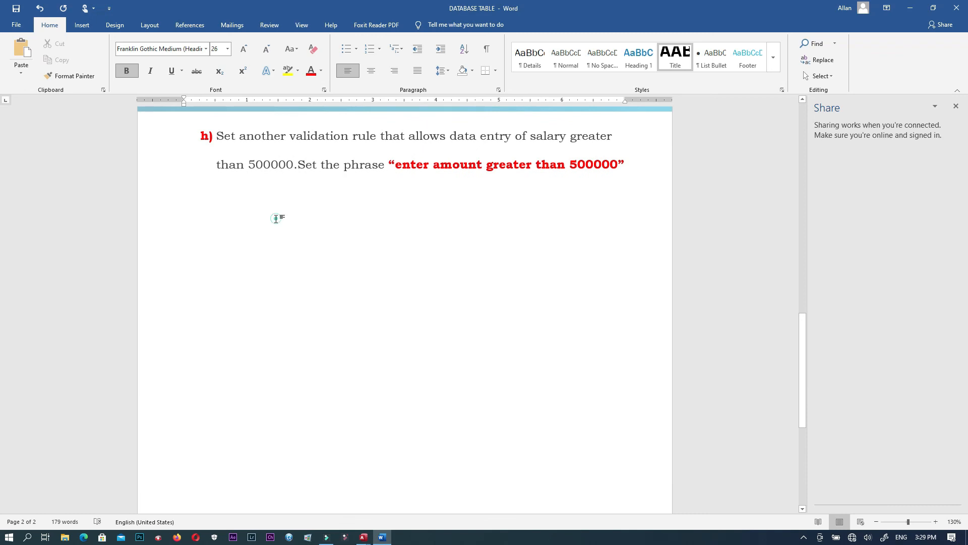
click(276, 218)
right_click(276, 218)
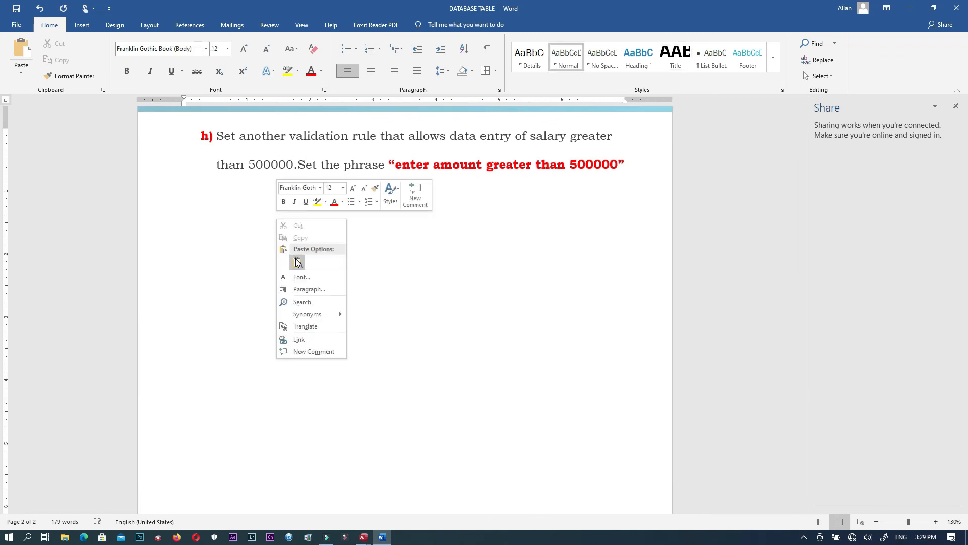
click(956, 106)
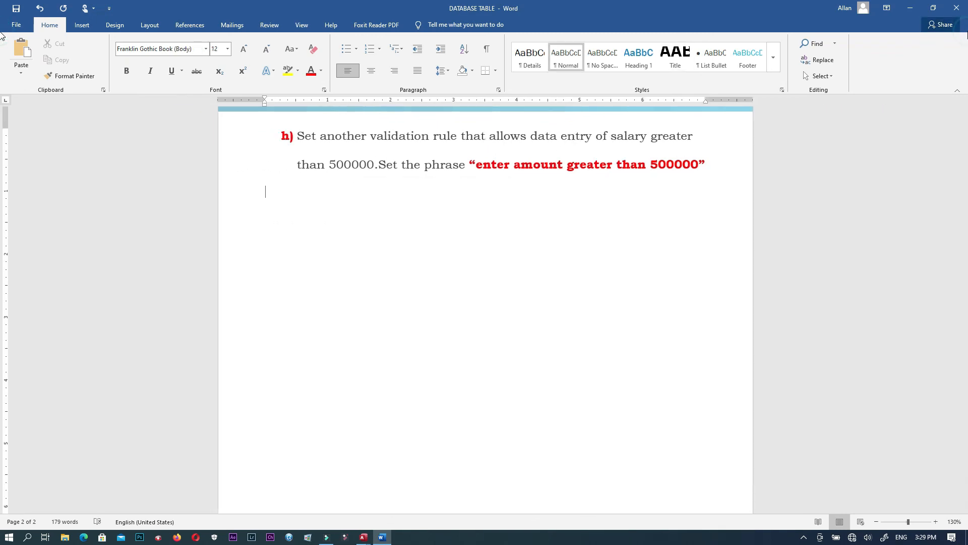
right_click(306, 232)
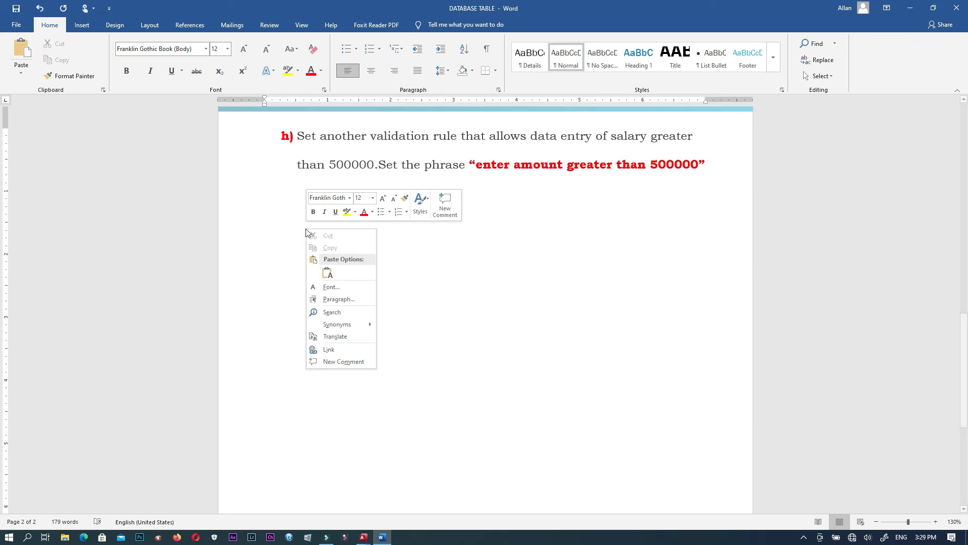
click(327, 273)
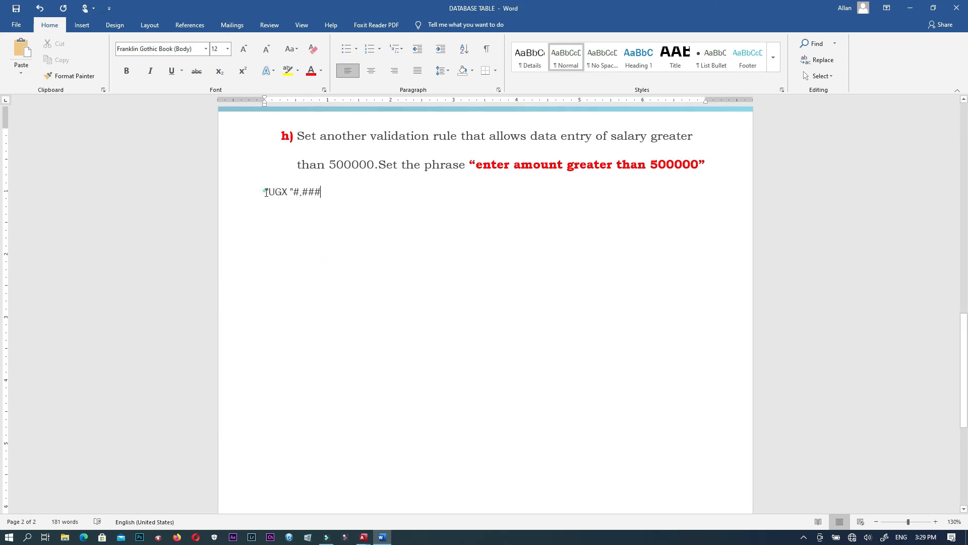
Enlarge the pasted expression to 24 pt and remove the space after UGX so it reads "UGX"#,###
drag(266, 192, 350, 203)
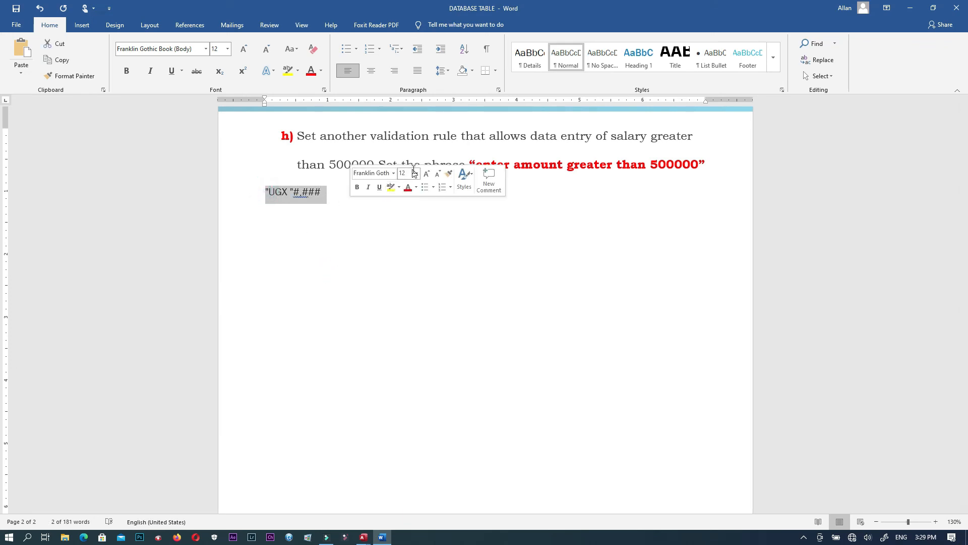
click(417, 173)
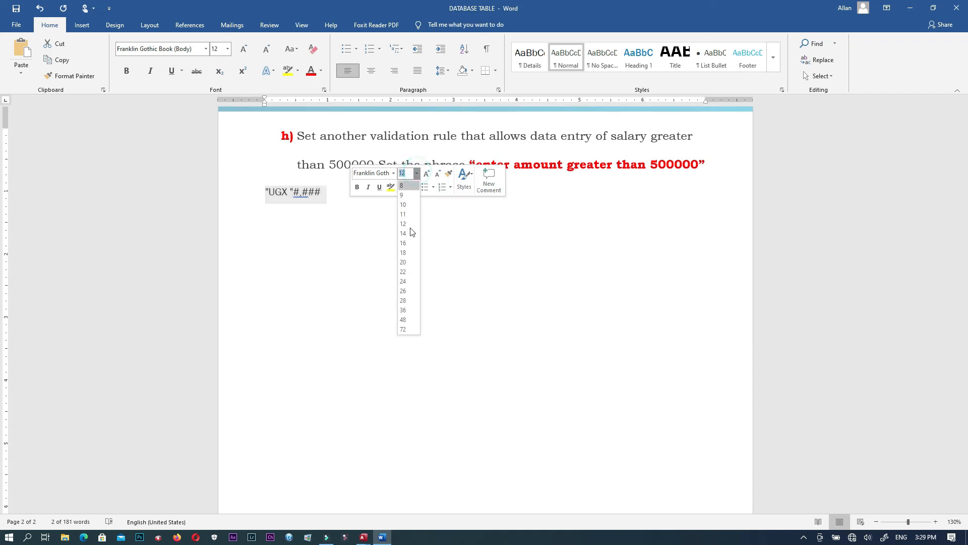
click(405, 282)
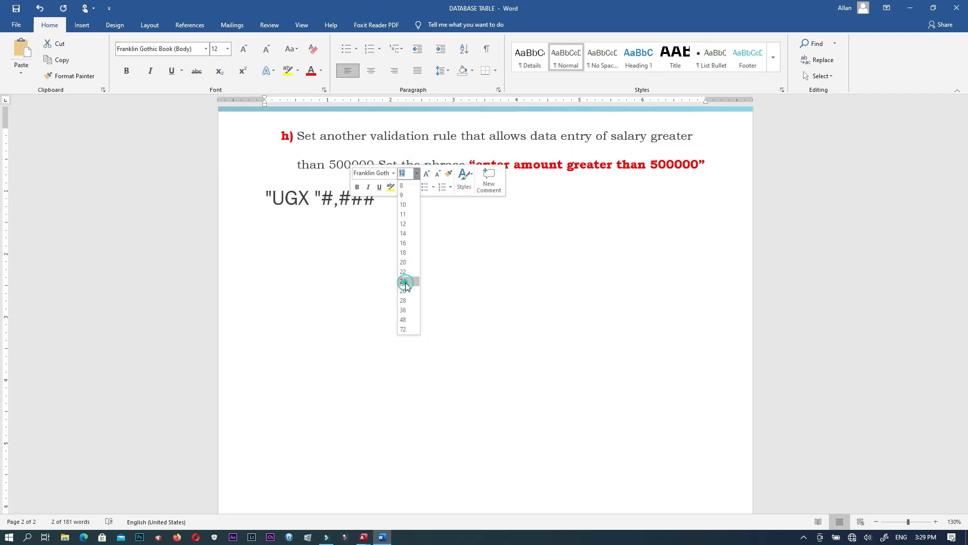
click(317, 196)
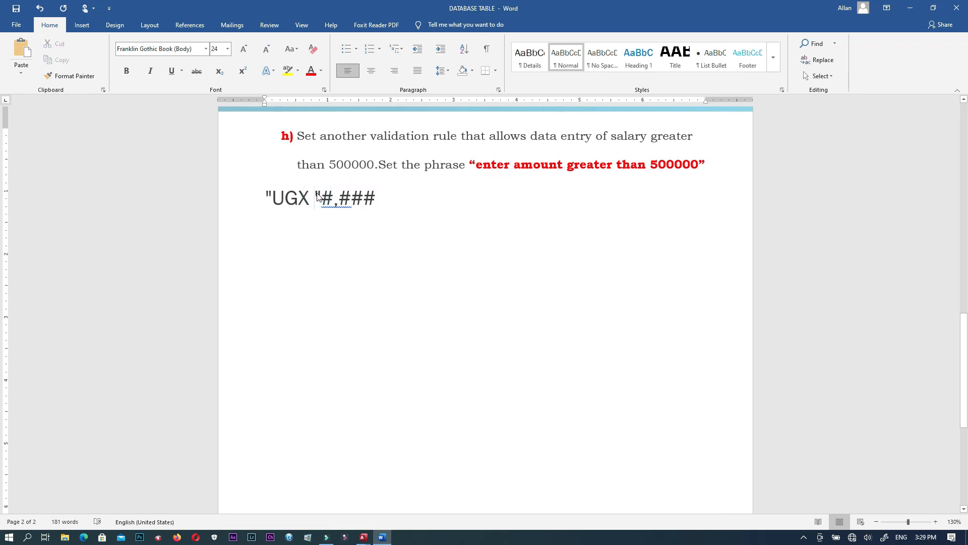
key(BackSpace)
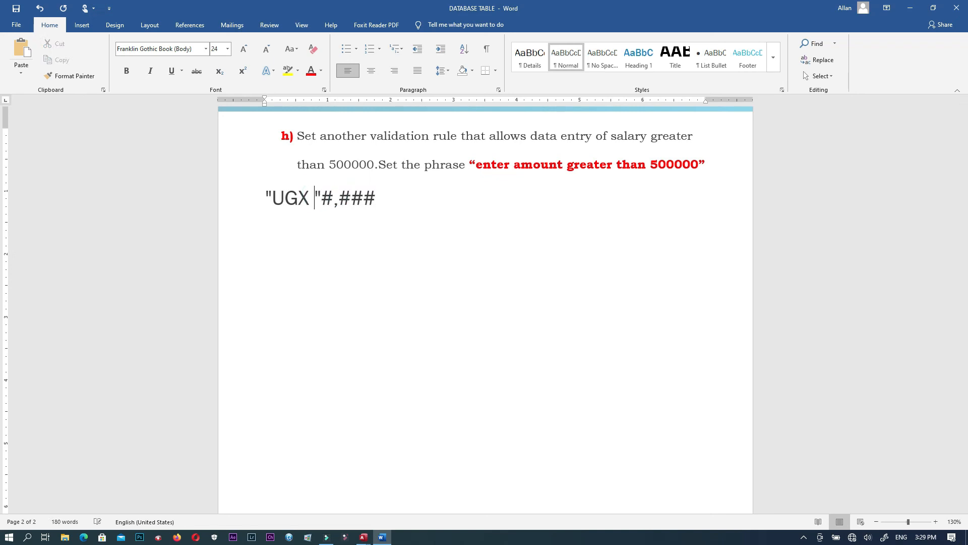
key(BackSpace)
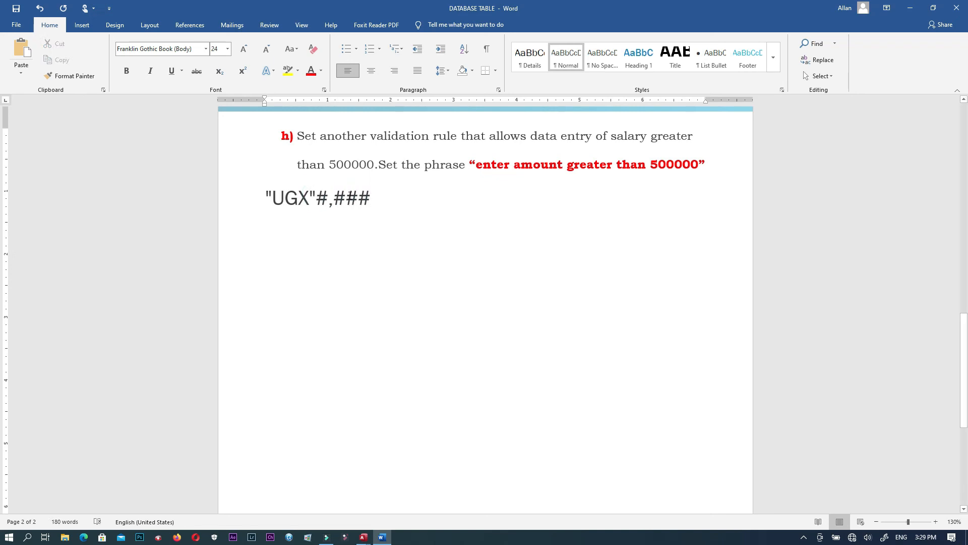
click(376, 228)
Switch back to the employee database in Access, save the table, and show it in Datasheet View
click(364, 538)
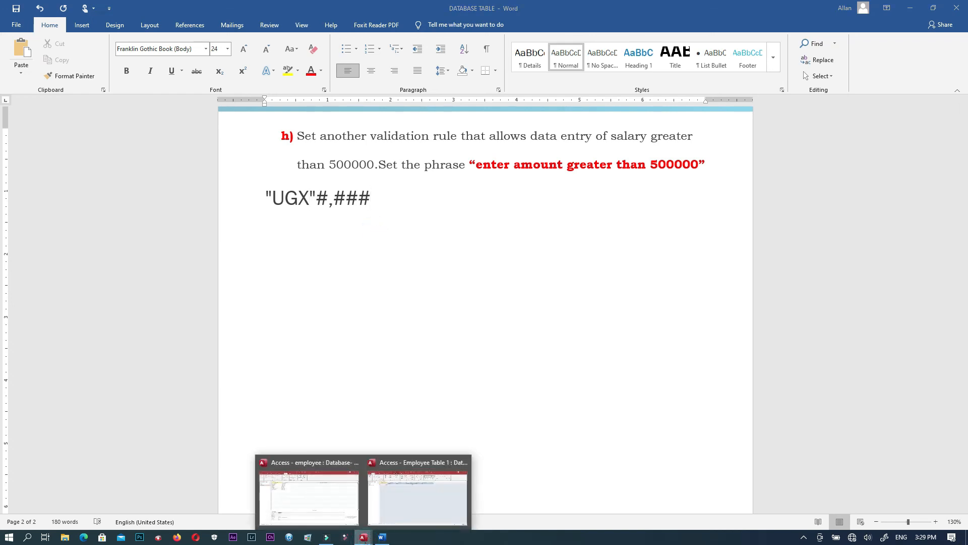
click(332, 495)
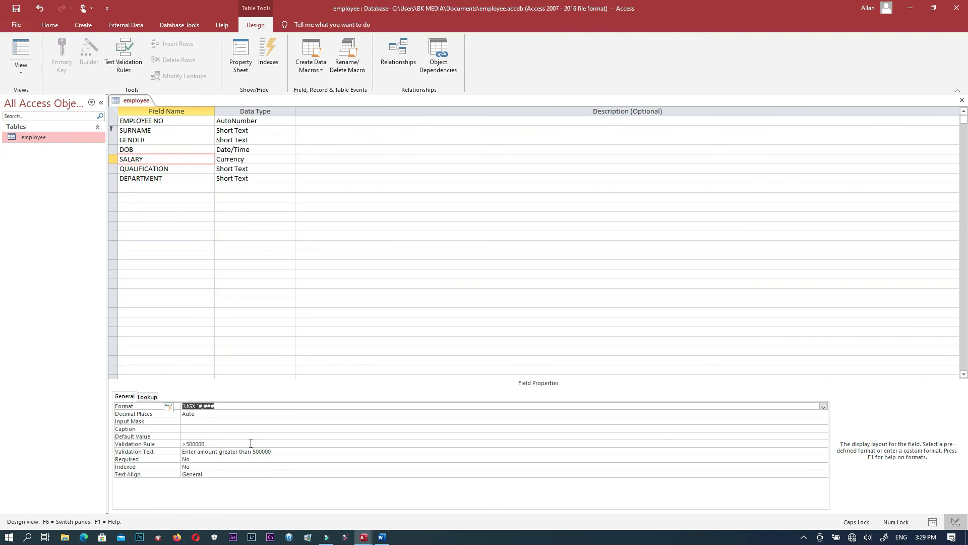
click(20, 8)
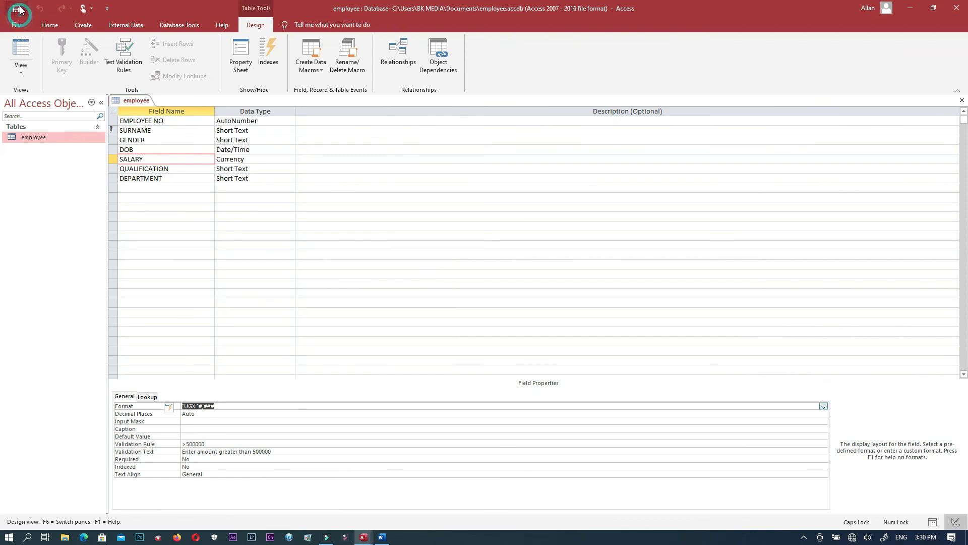
click(21, 75)
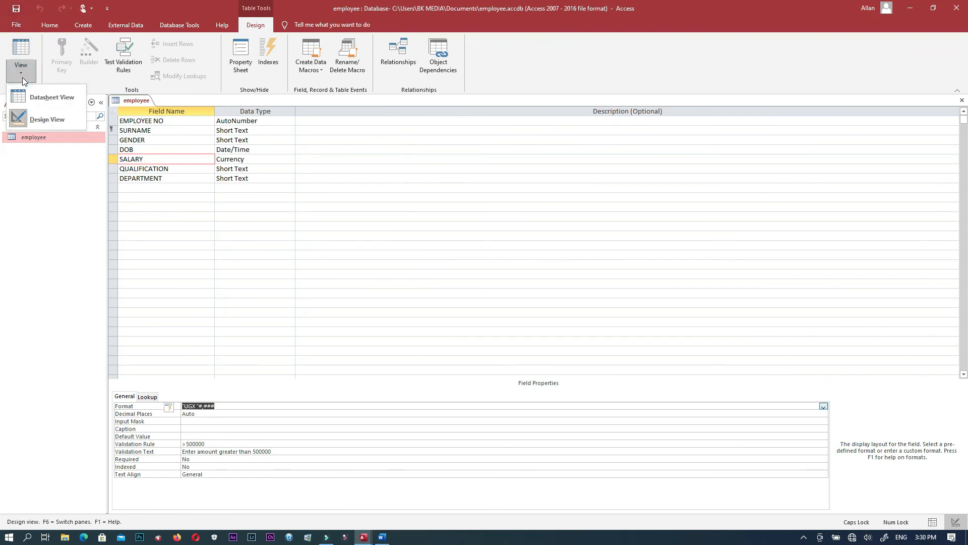
click(59, 102)
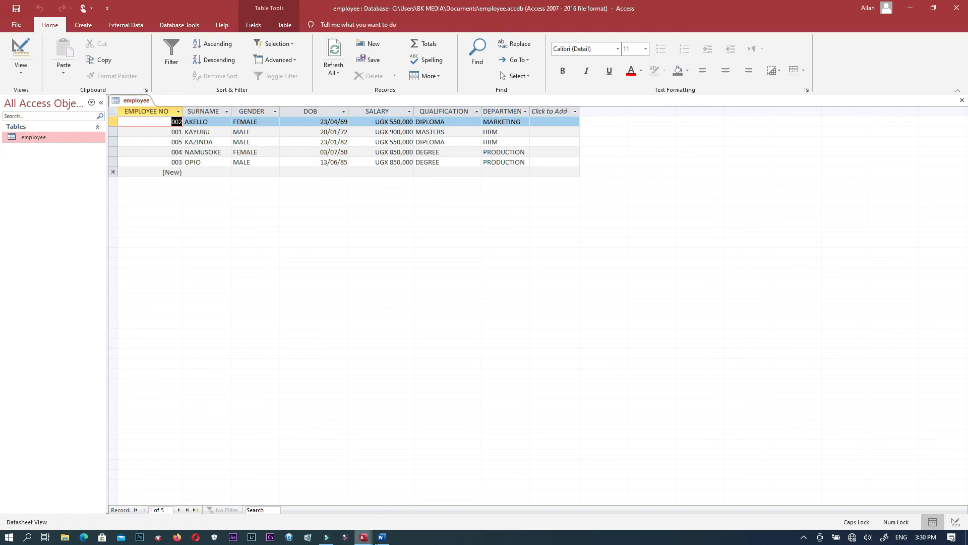
Check the salary task in the Word assignment and set the SALARY field's validation rule to >500000 in the employee table's Design View
click(382, 536)
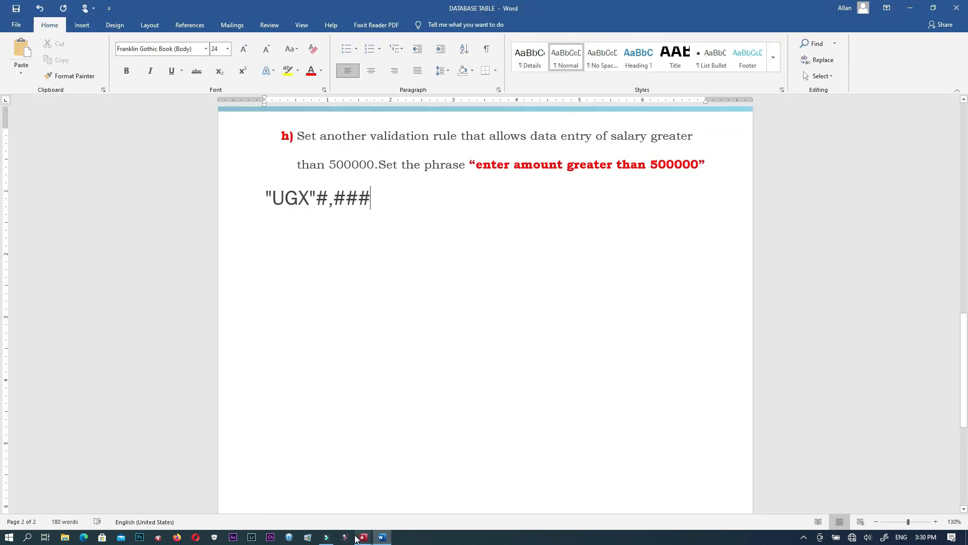
mouse_move(363, 536)
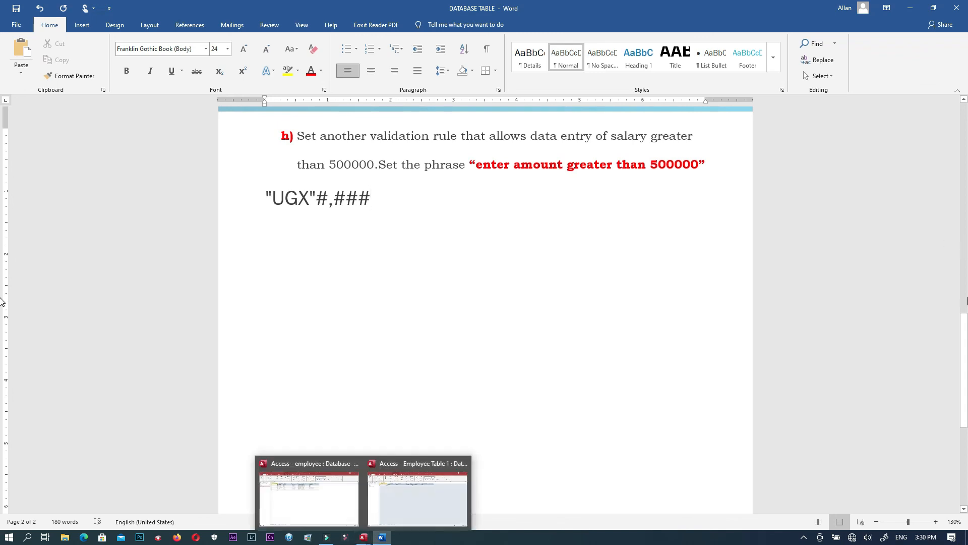
drag(964, 366, 964, 318)
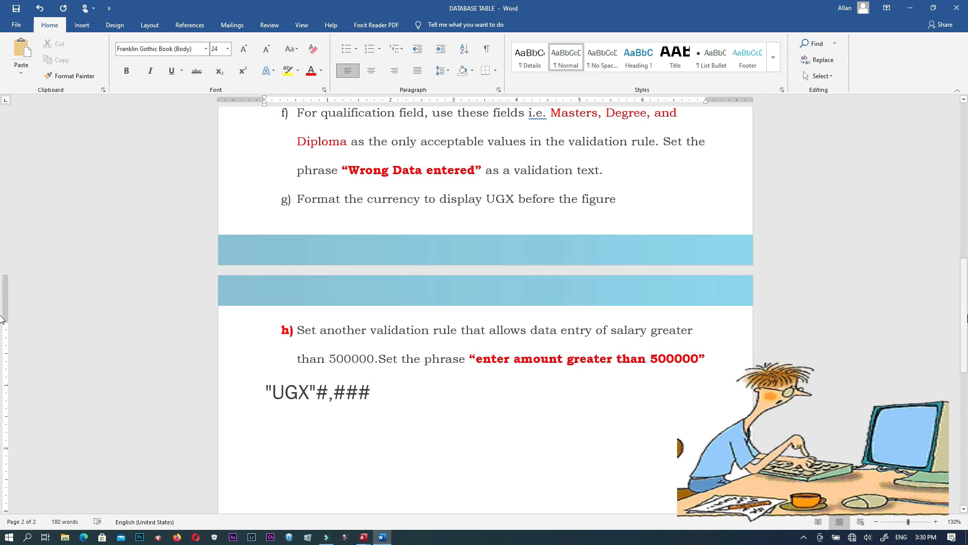
click(941, 25)
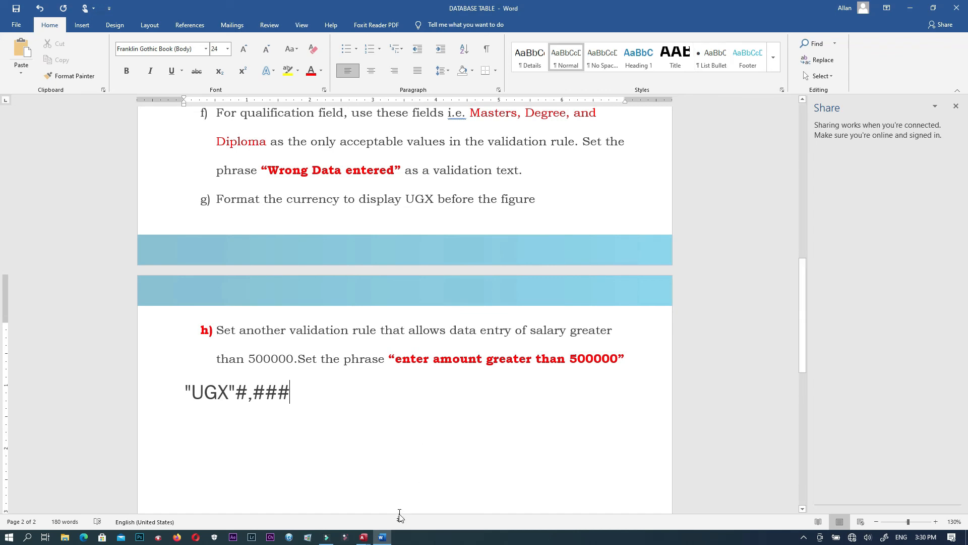
mouse_move(362, 540)
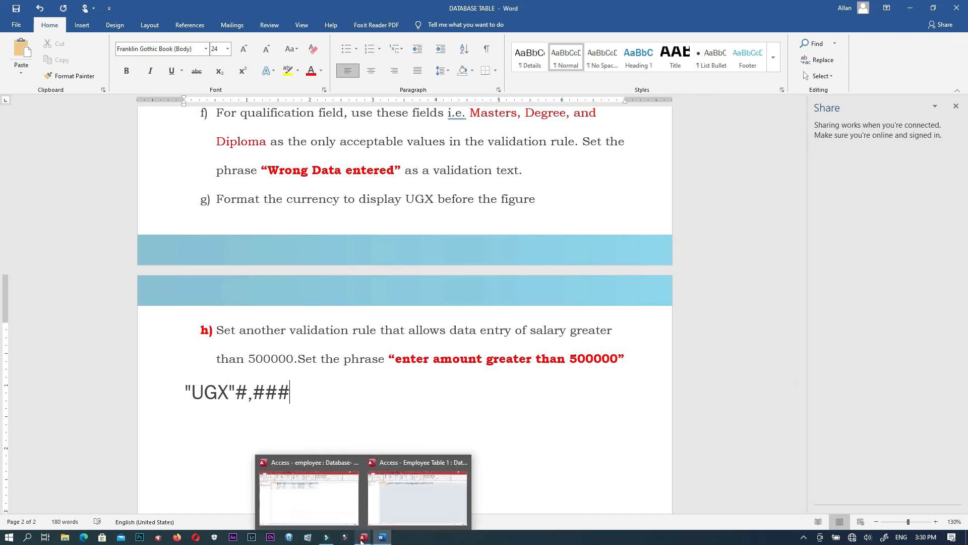
click(341, 492)
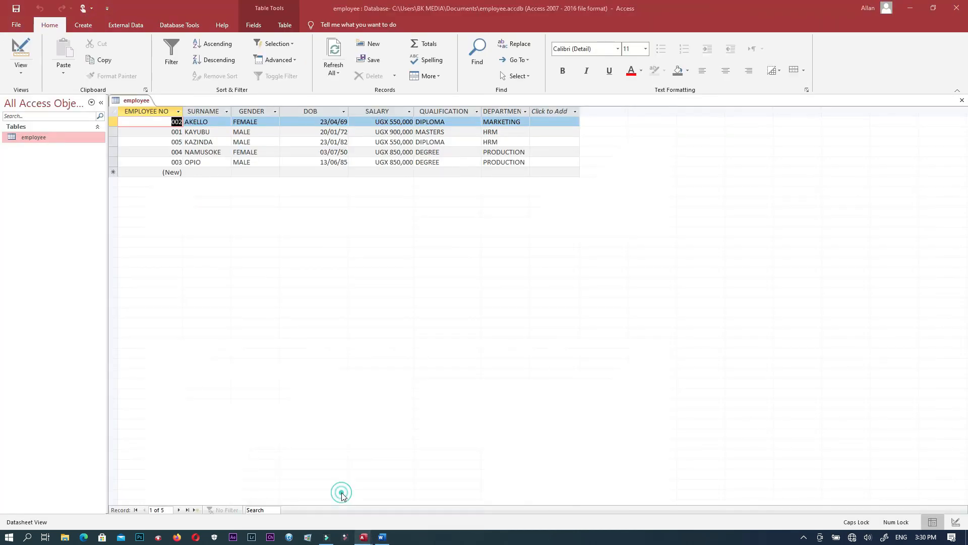
click(29, 71)
click(62, 114)
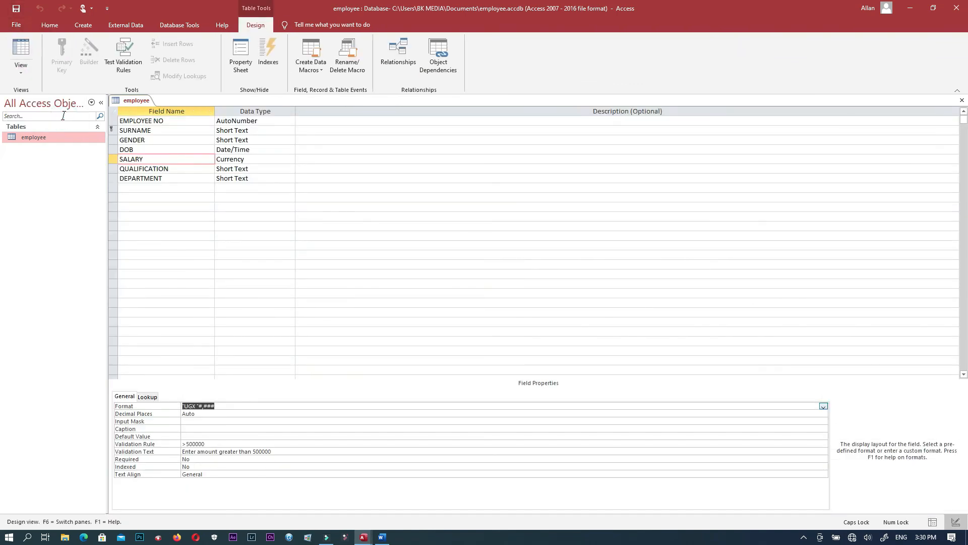
click(211, 441)
key(BackSpace)
key(BackSpace)
key(BackSpace)
key(BackSpace)
key(BackSpace)
key(BackSpace)
key(BackSpace)
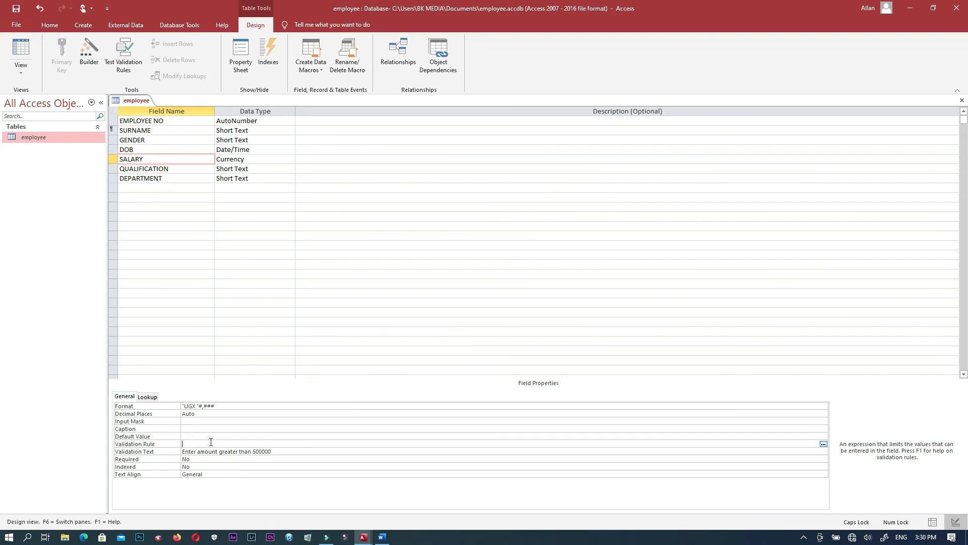
text(>500000)
Replace the SALARY field's validation text with Enter amount greater than 500000
click(274, 451)
key(BackSpace)
key(BackSpace)
key(BackSpace)
key(BackSpace)
key(BackSpace)
key(BackSpace)
key(BackSpace)
key(BackSpace)
key(BackSpace)
key(BackSpace)
key(BackSpace)
key(BackSpace)
key(BackSpace)
key(BackSpace)
key(BackSpace)
key(BackSpace)
key(BackSpace)
key(BackSpace)
key(BackSpace)
key(BackSpace)
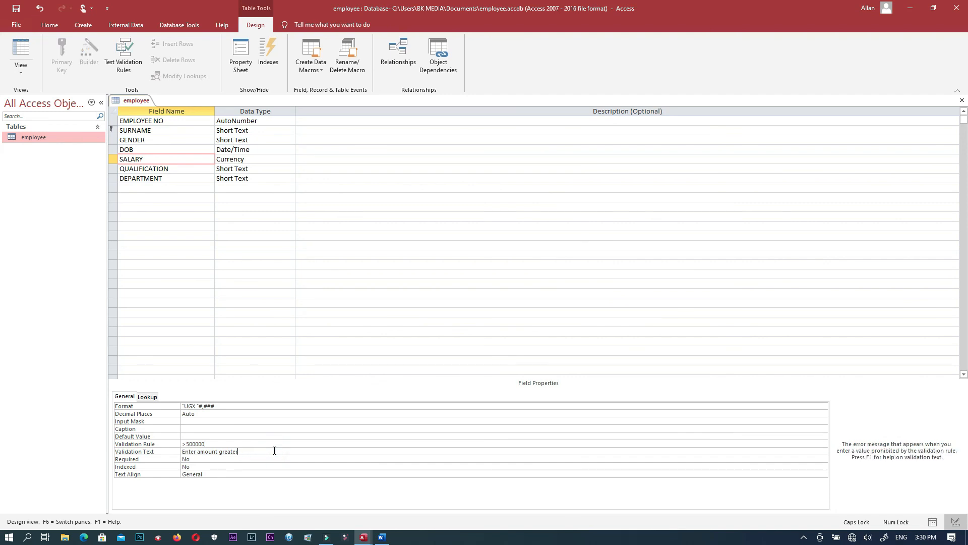
text(E)
key(Caps_Lock)
text(nter amount greater than 500000)
Save the table design and widen the SALARY column in Datasheet View
click(20, 9)
click(27, 72)
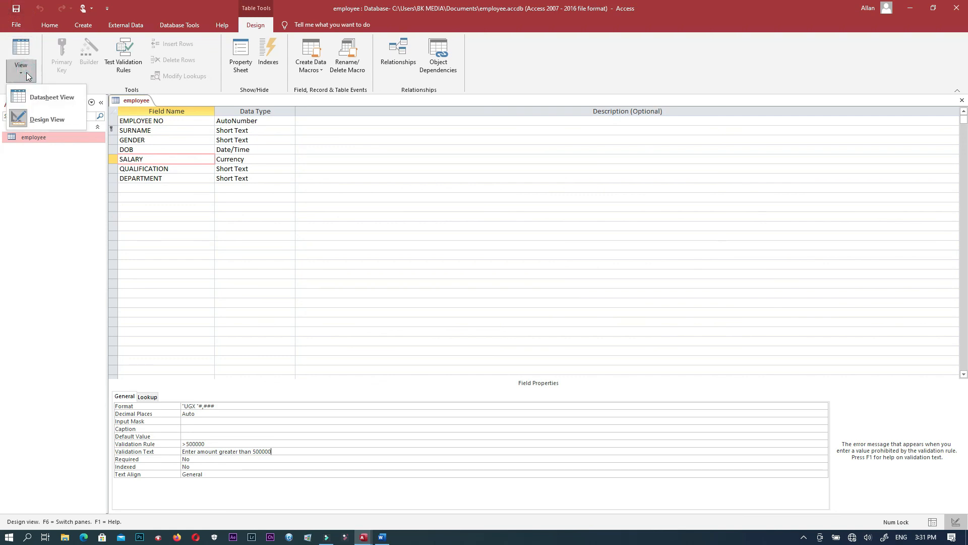
click(55, 94)
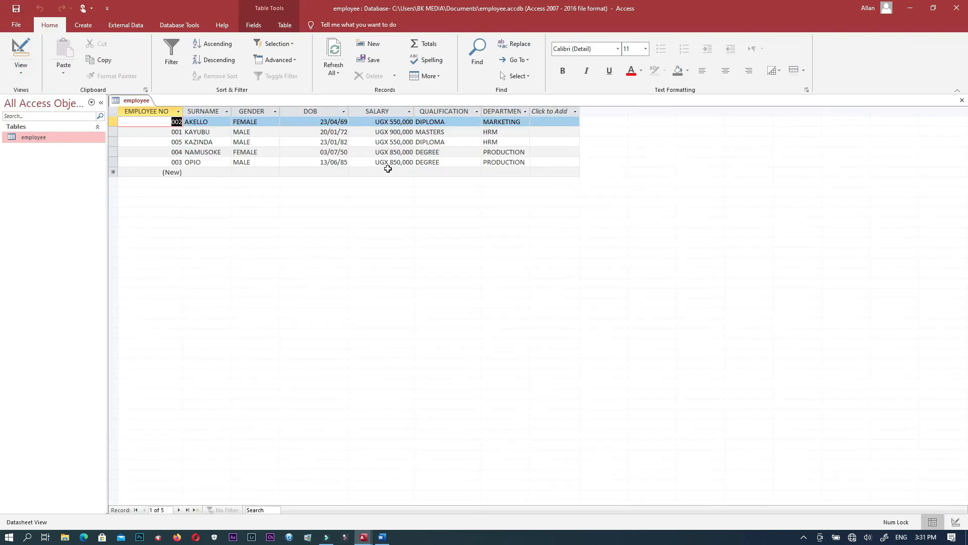
drag(413, 111, 452, 115)
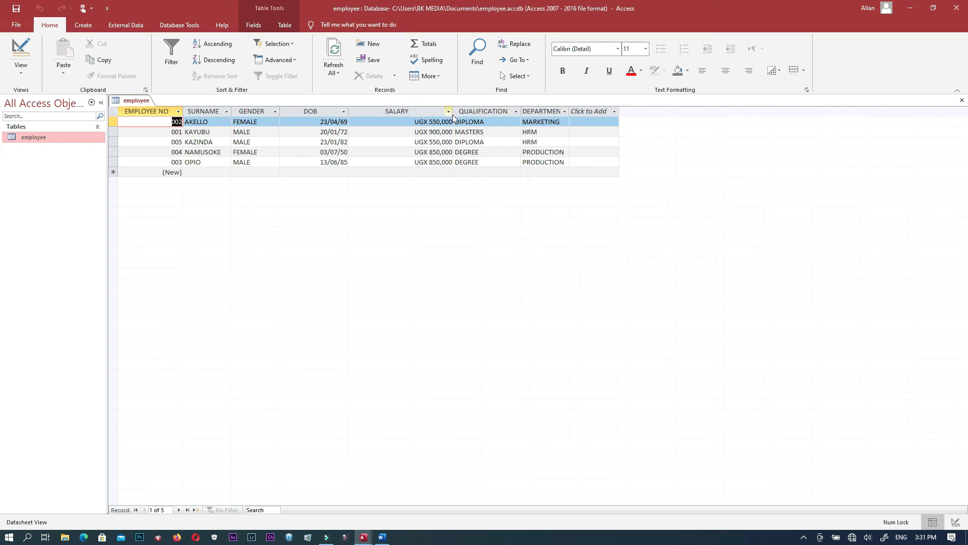
Try to change the last record's salary to 400000 to test the validation rule
click(451, 162)
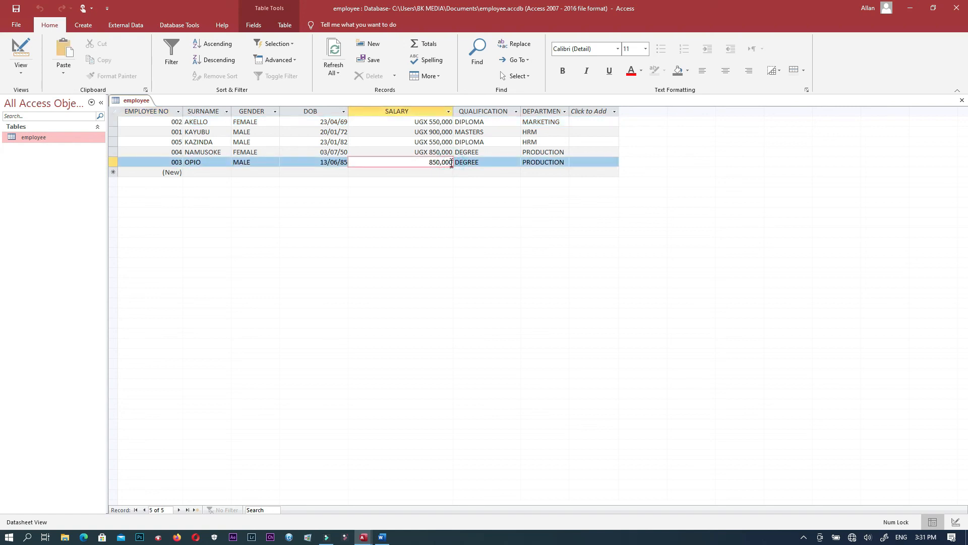
key(BackSpace)
key(BackSpace)
key(BackSpace)
key(BackSpace)
key(BackSpace)
key(BackSpace)
text(400000)
click(488, 162)
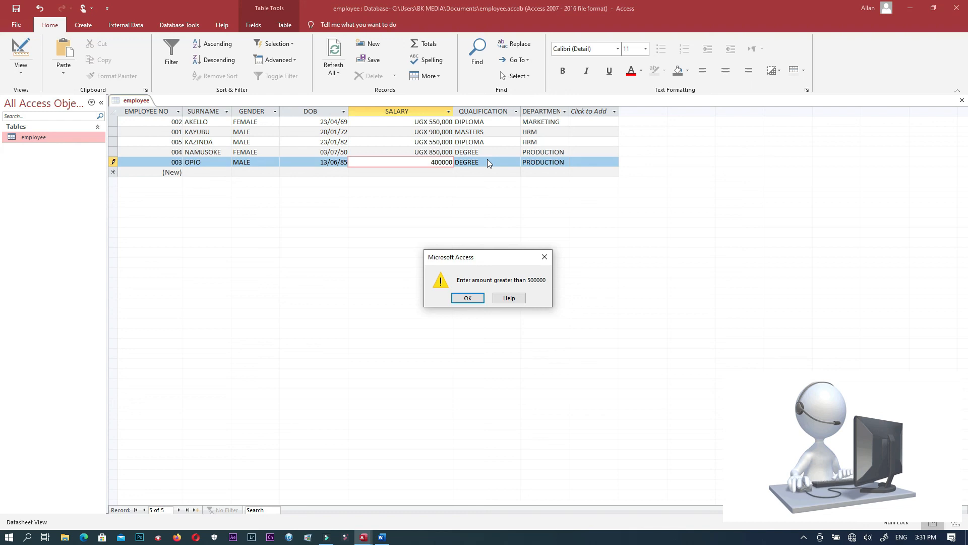
click(964, 30)
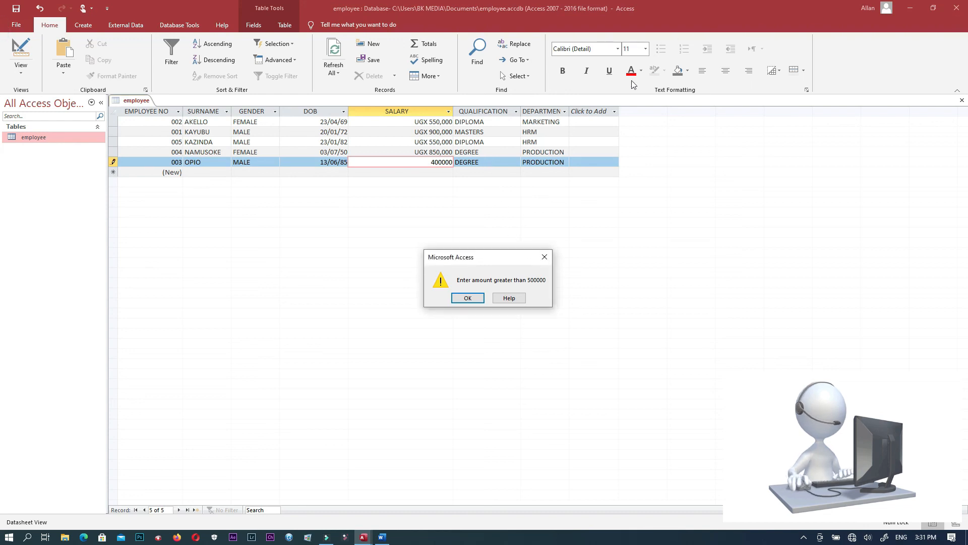
click(544, 257)
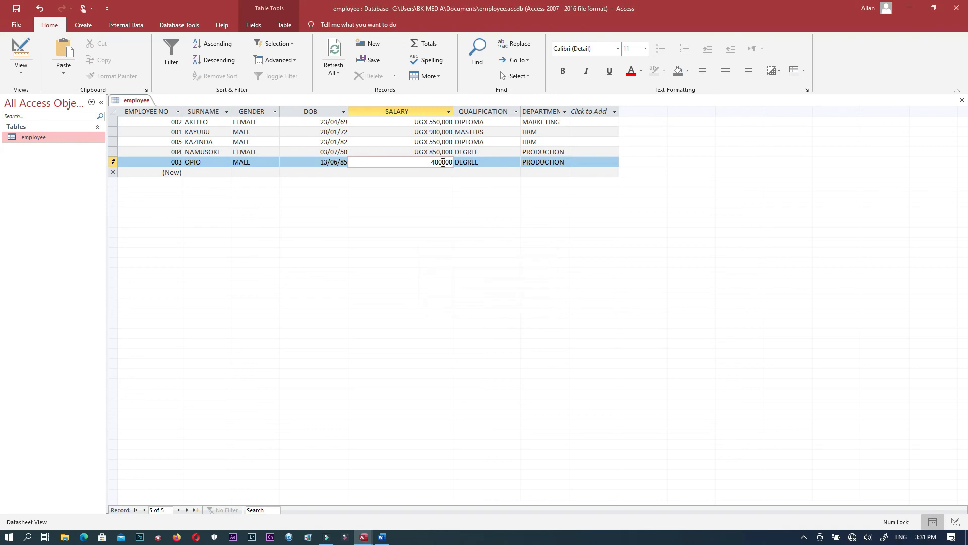
Set the last record's salary back to 850,000 and save the table, staying in Datasheet View
key(BackSpace)
key(BackSpace)
key(BackSpace)
key(BackSpace)
key(BackSpace)
key(BackSpace)
text(850,000)
click(487, 162)
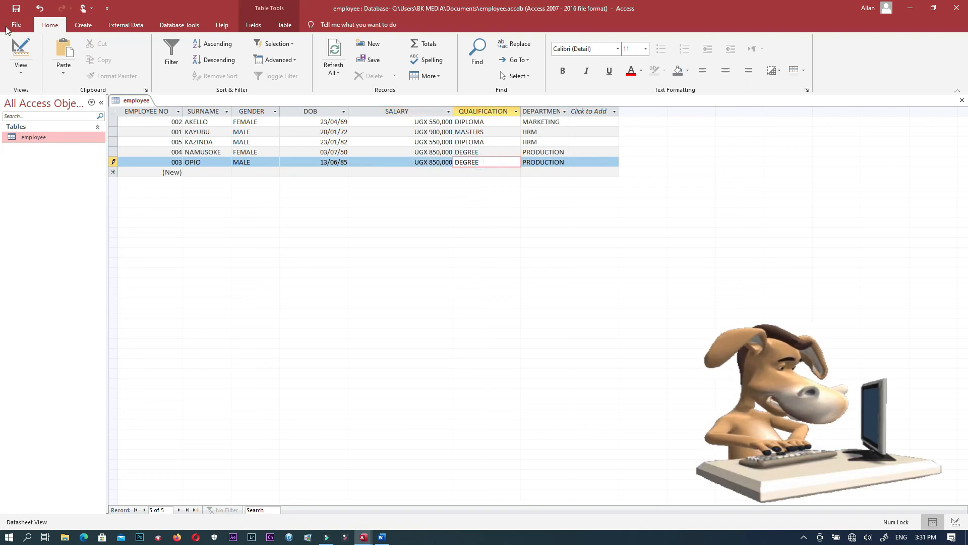
click(15, 8)
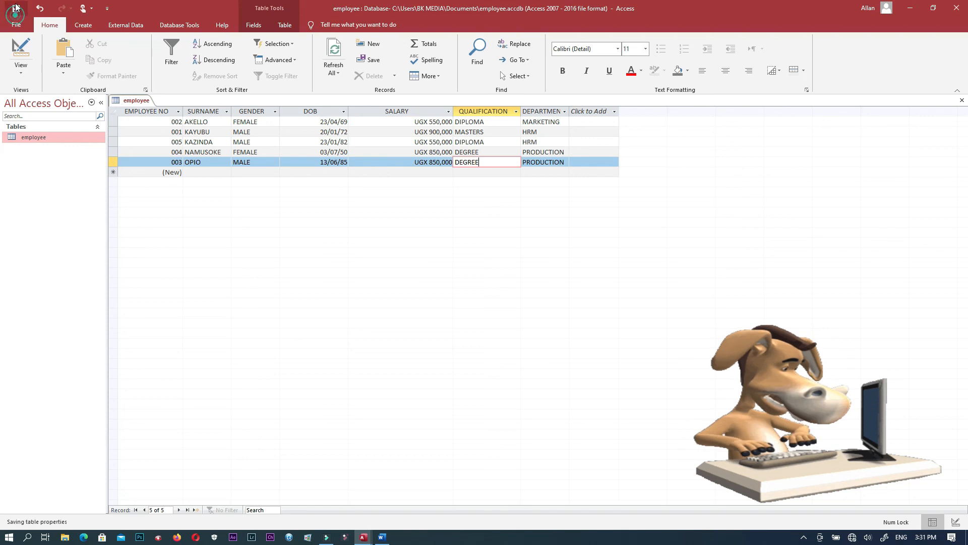
click(20, 71)
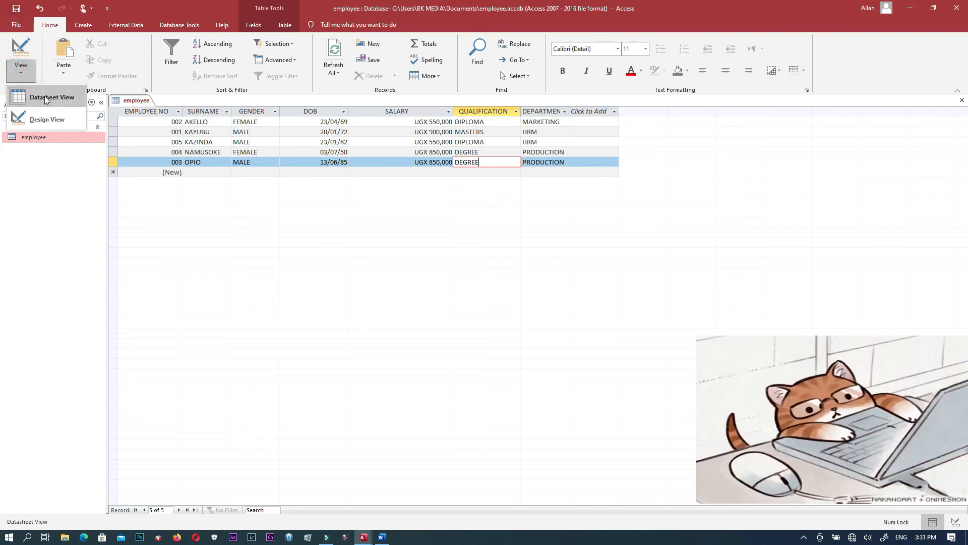
click(45, 97)
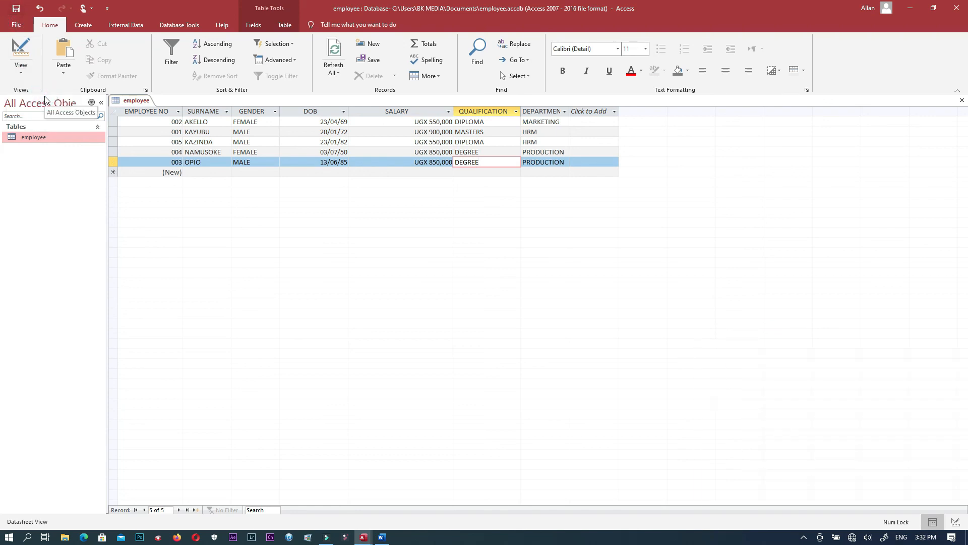